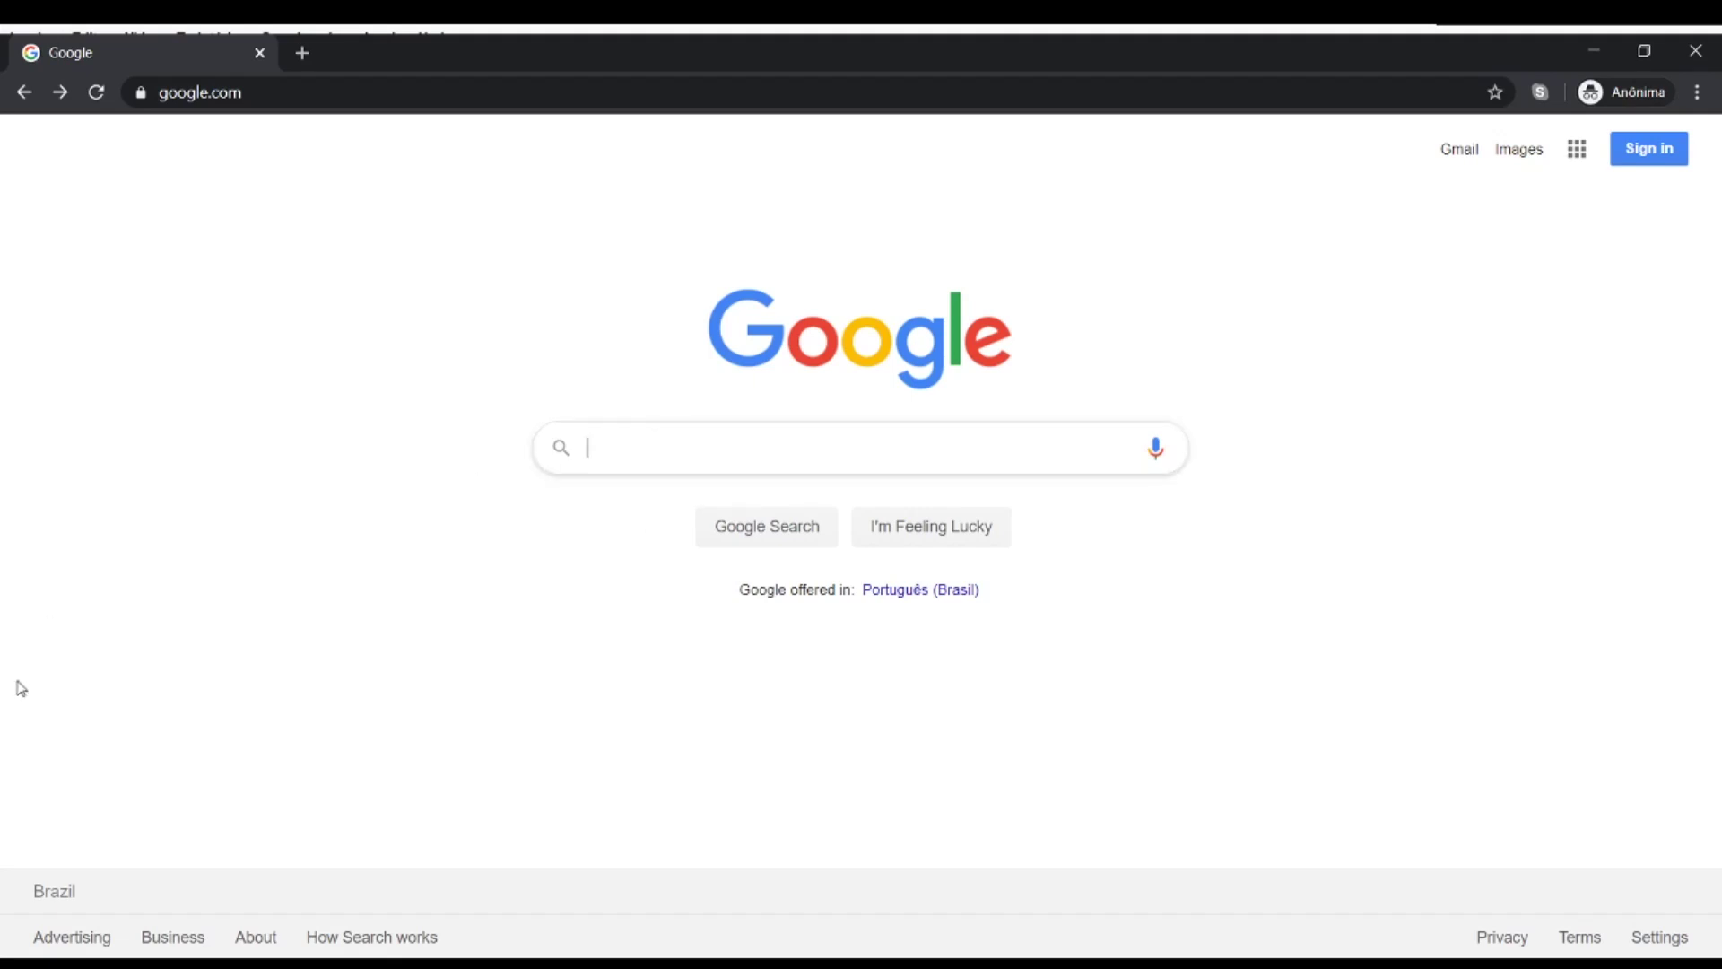
# Search Google for "tracker video analysis" and open the Tracker Video Analysis and Modeling Tool site at physlets.org.
pyautogui.write('tracke')
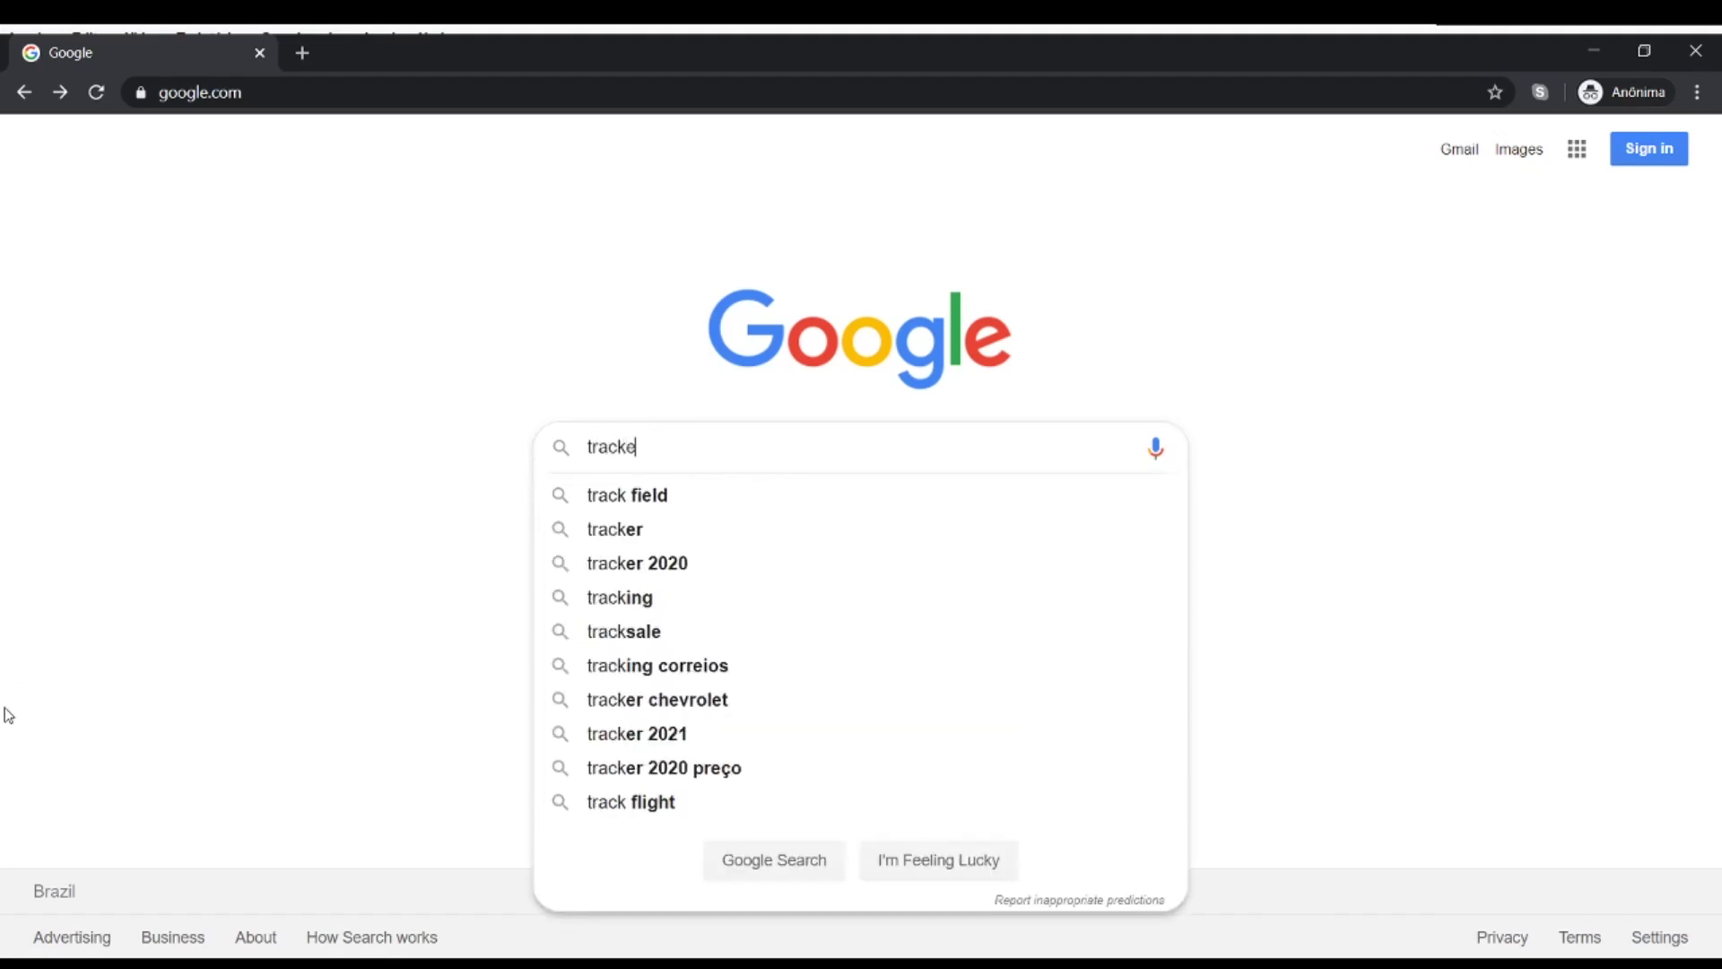
pyautogui.write('r video')
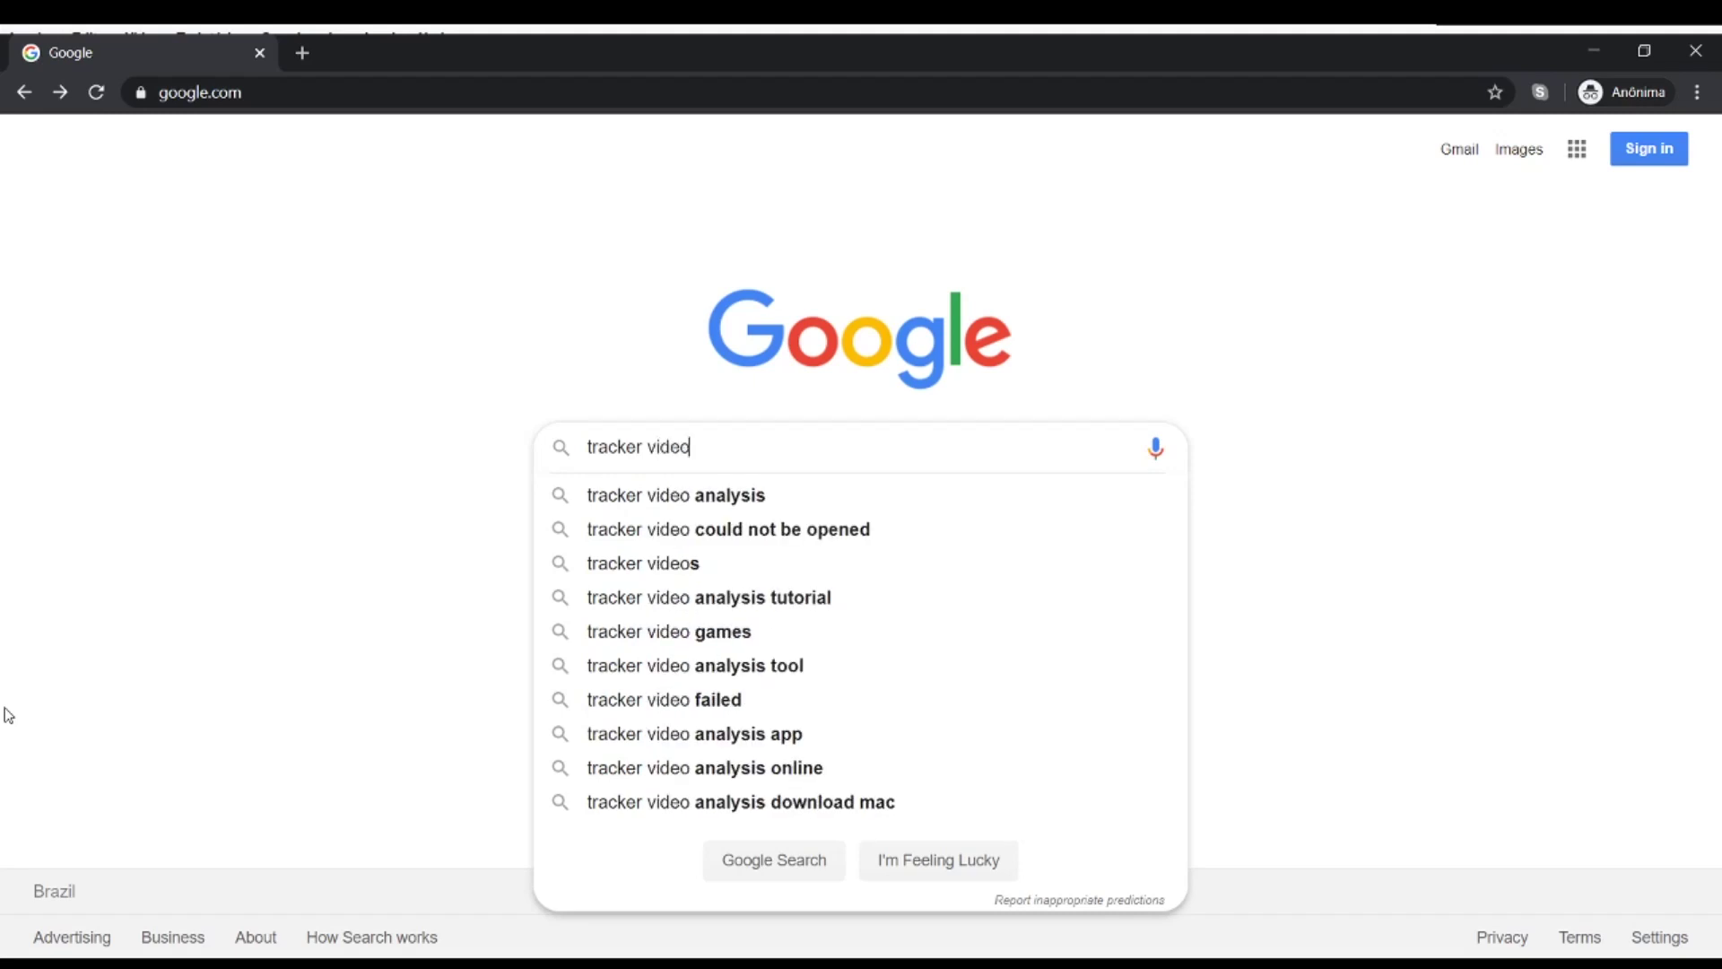
pyautogui.press('Down')
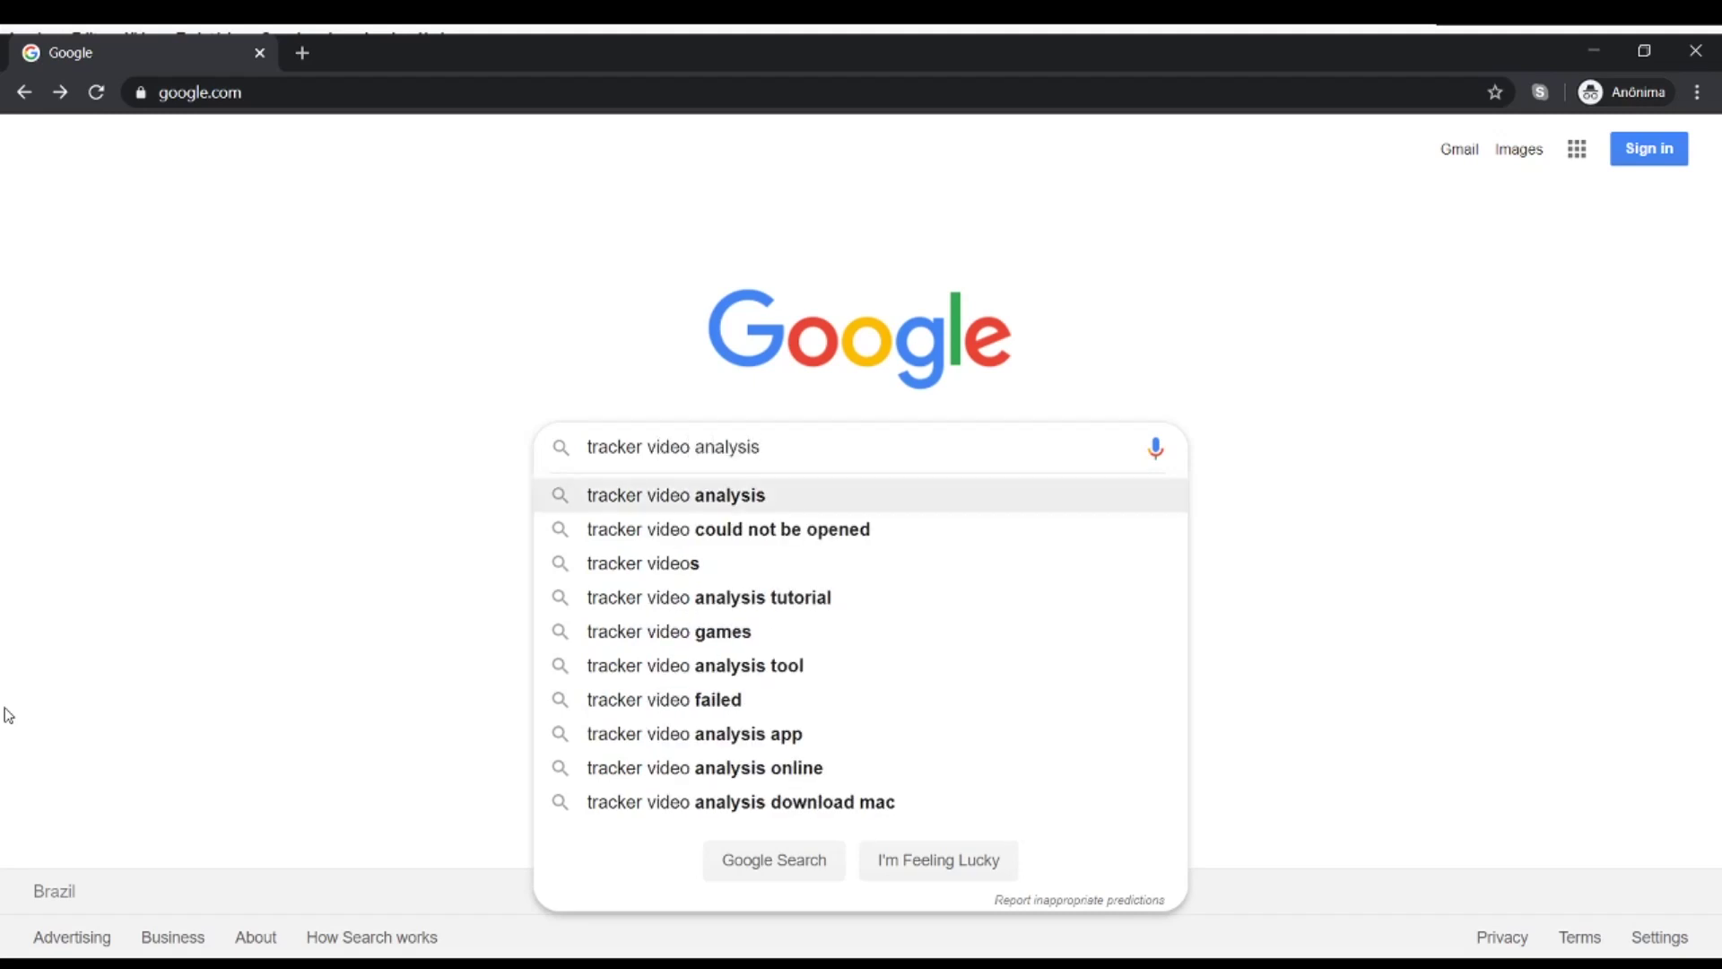
pyautogui.press('Return')
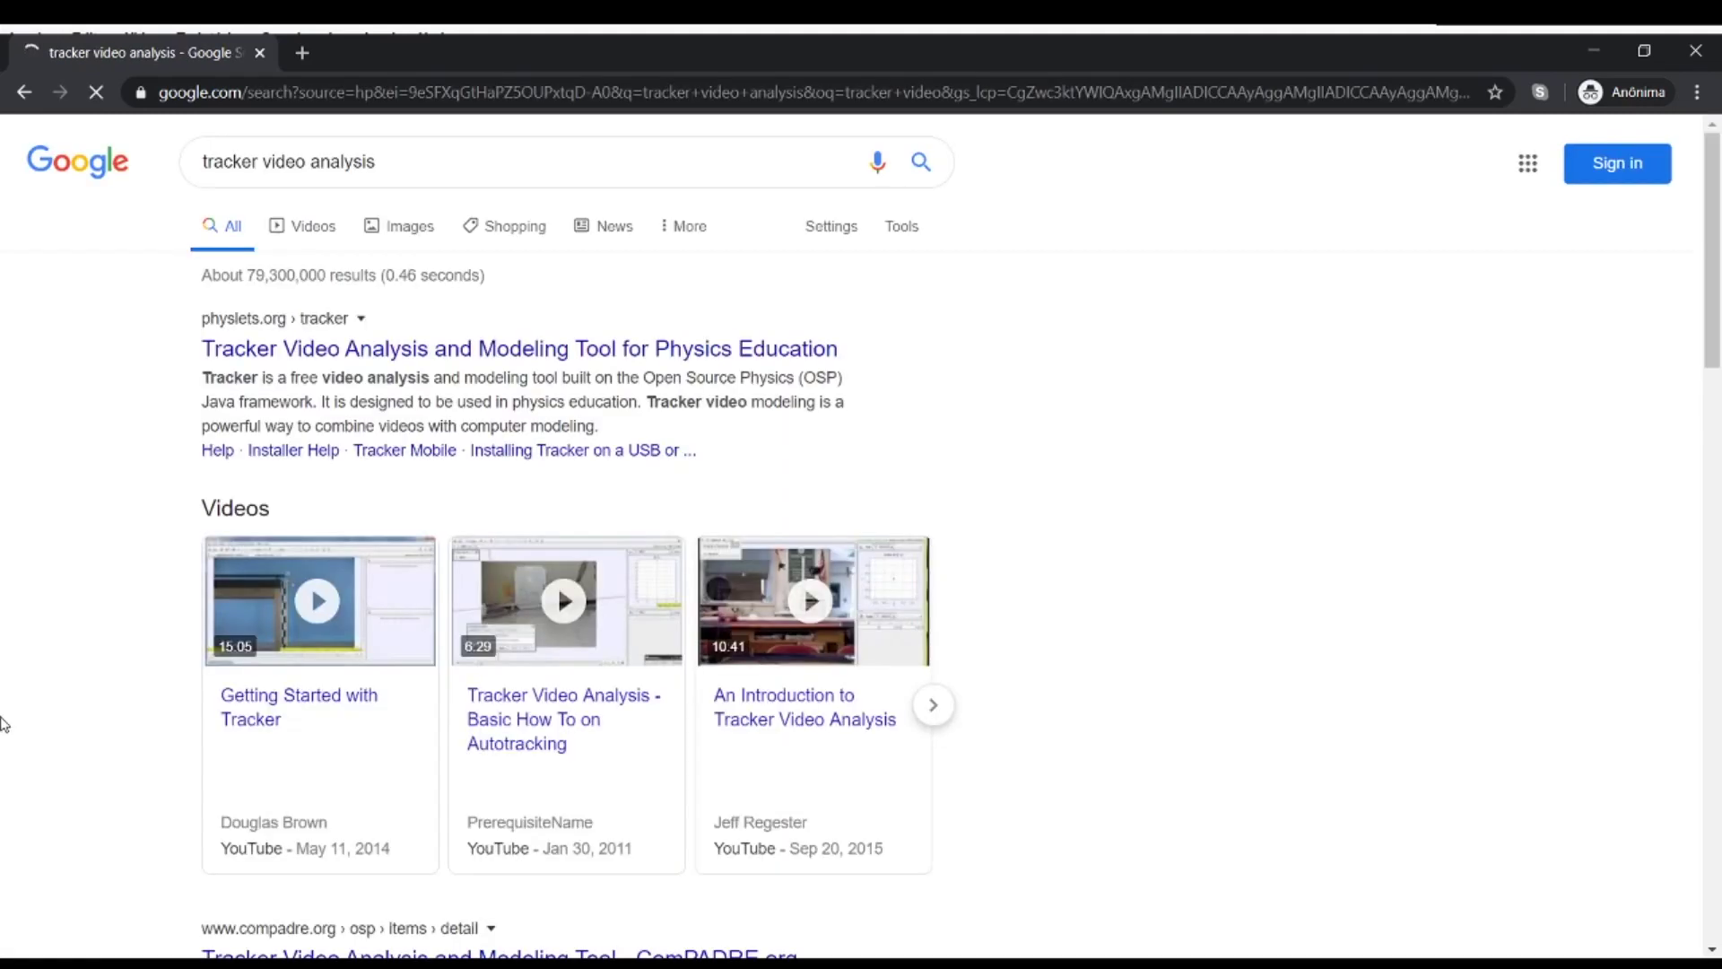
pyautogui.click(408, 363)
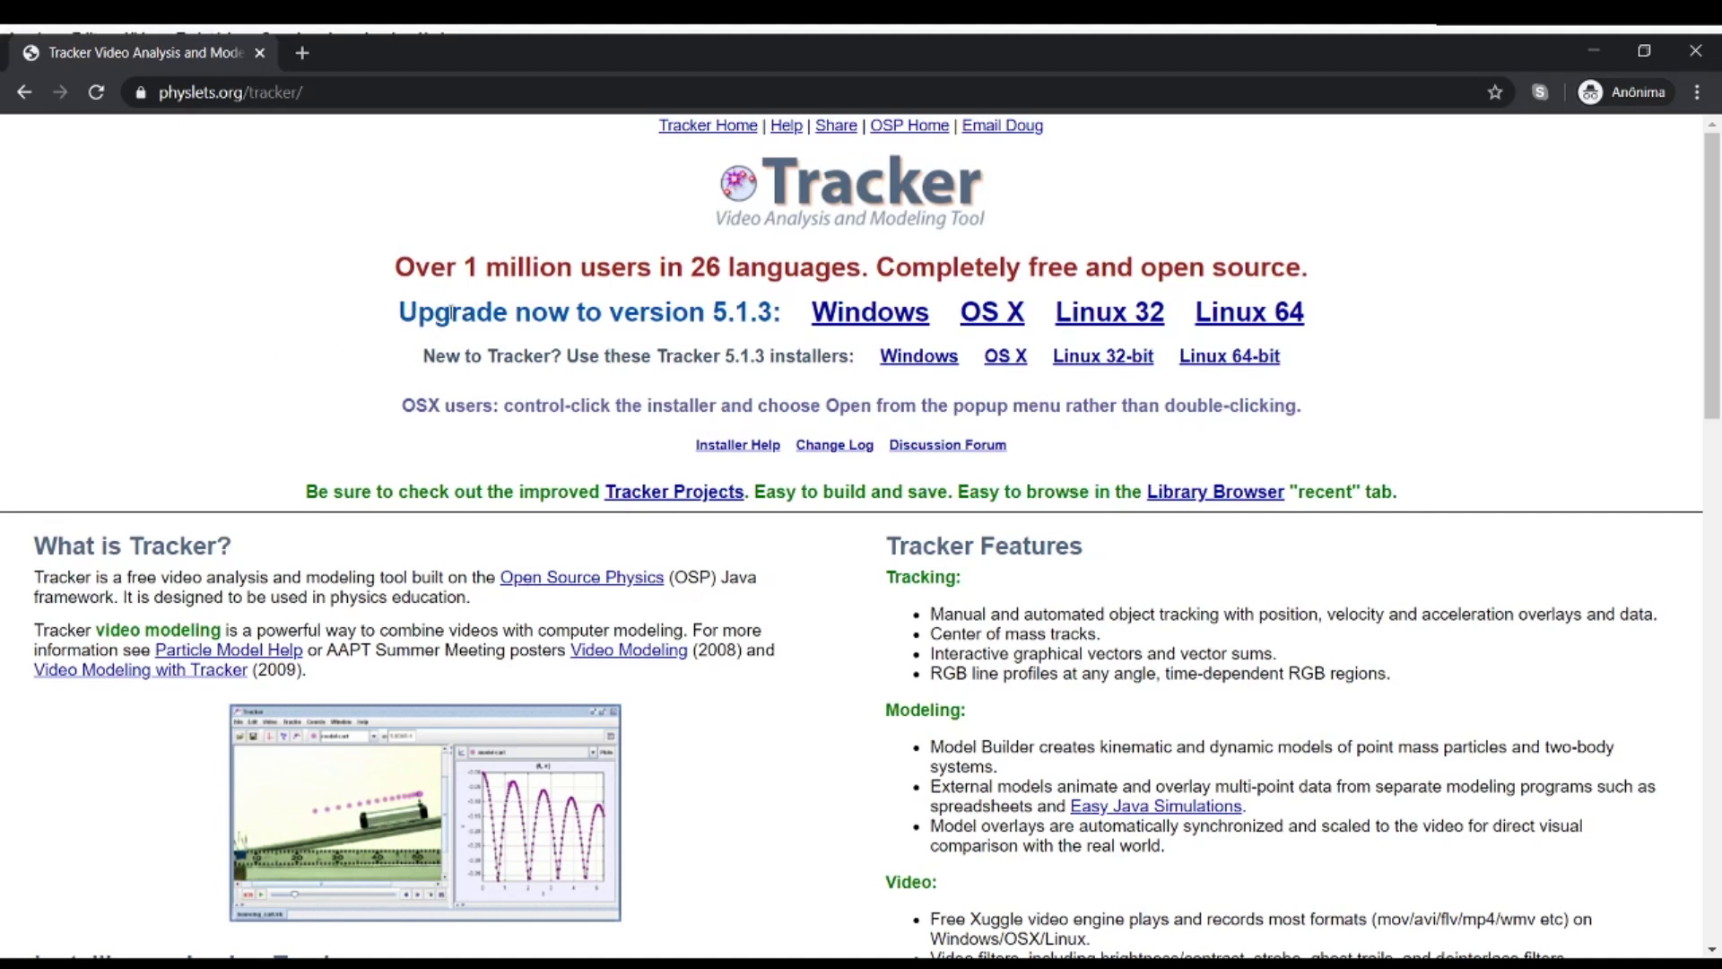
# Examine the Windows download links for Tracker 5.1.3, comparing the upgrade option with the installer for new users.
pyautogui.doubleClick(868, 319)
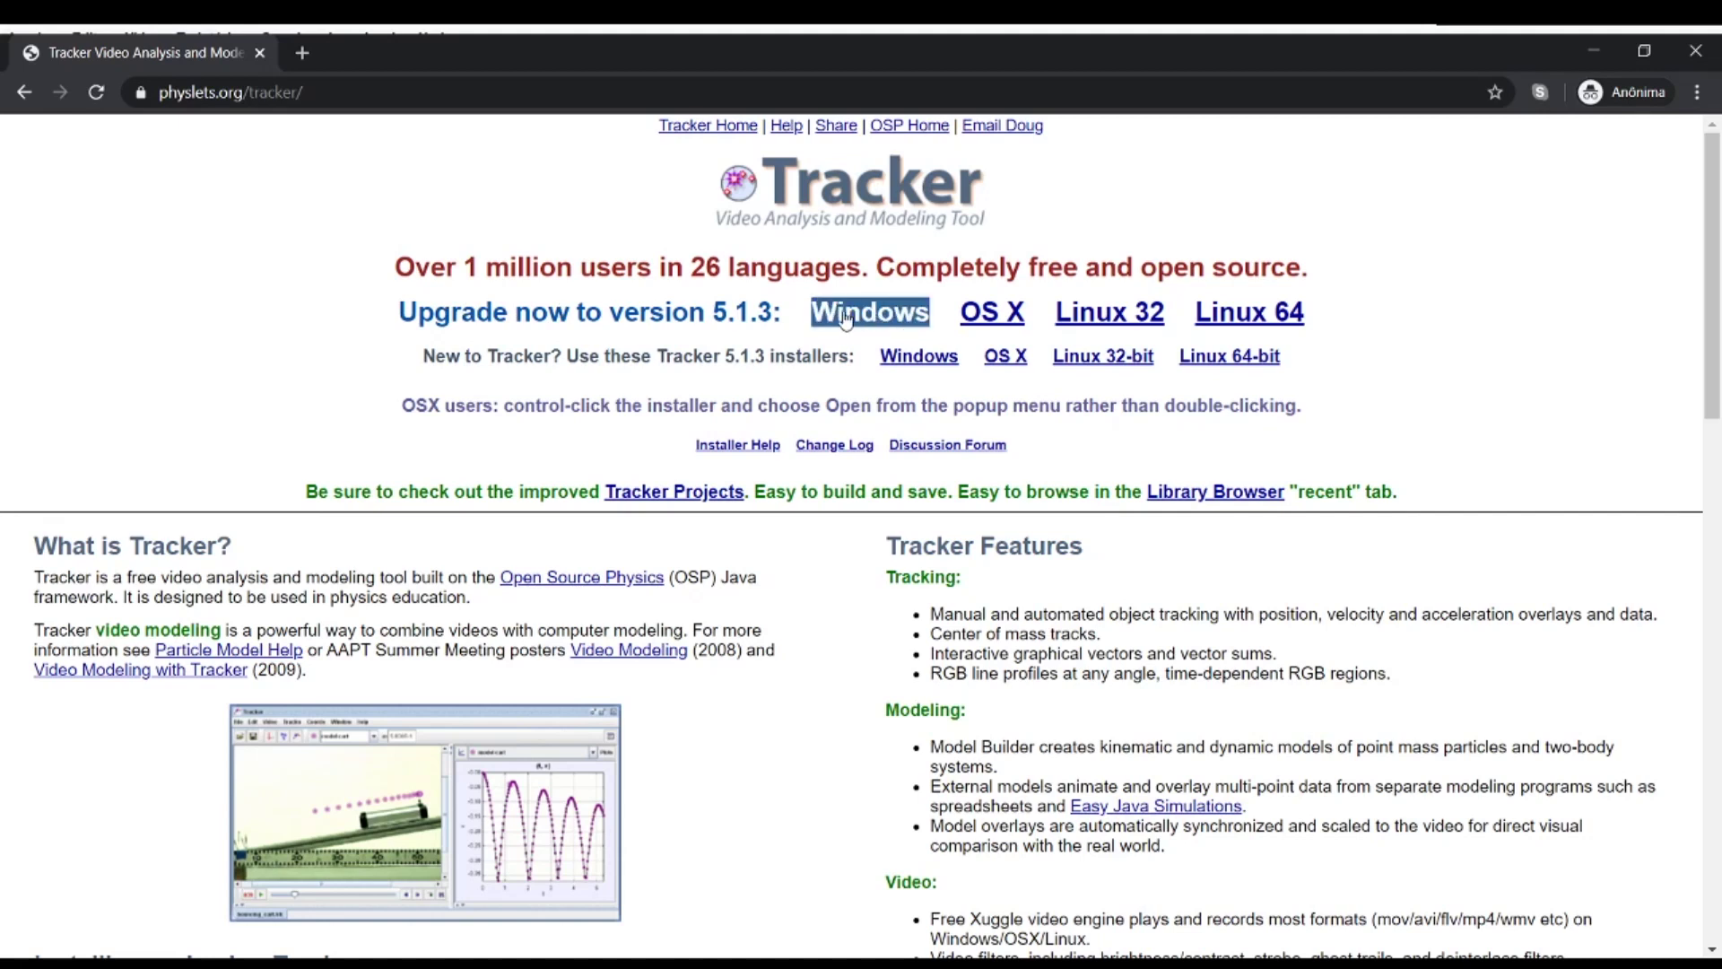
pyautogui.click(841, 260)
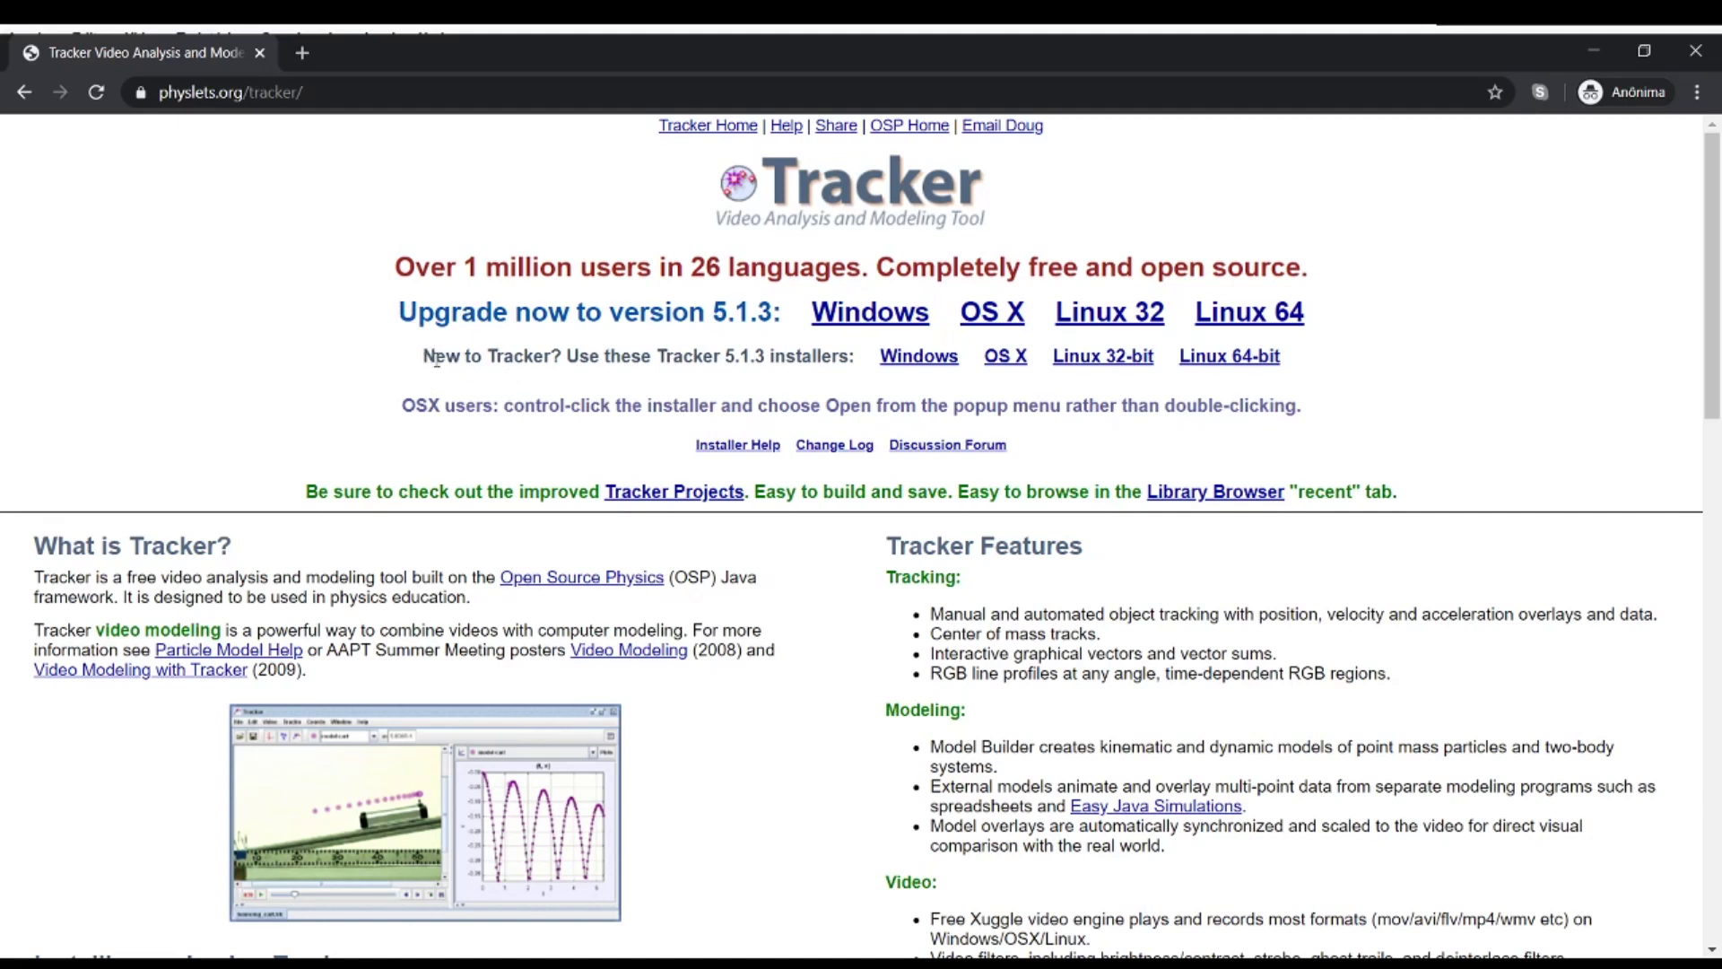
pyautogui.moveTo(422, 356); pyautogui.dragTo(555, 353)
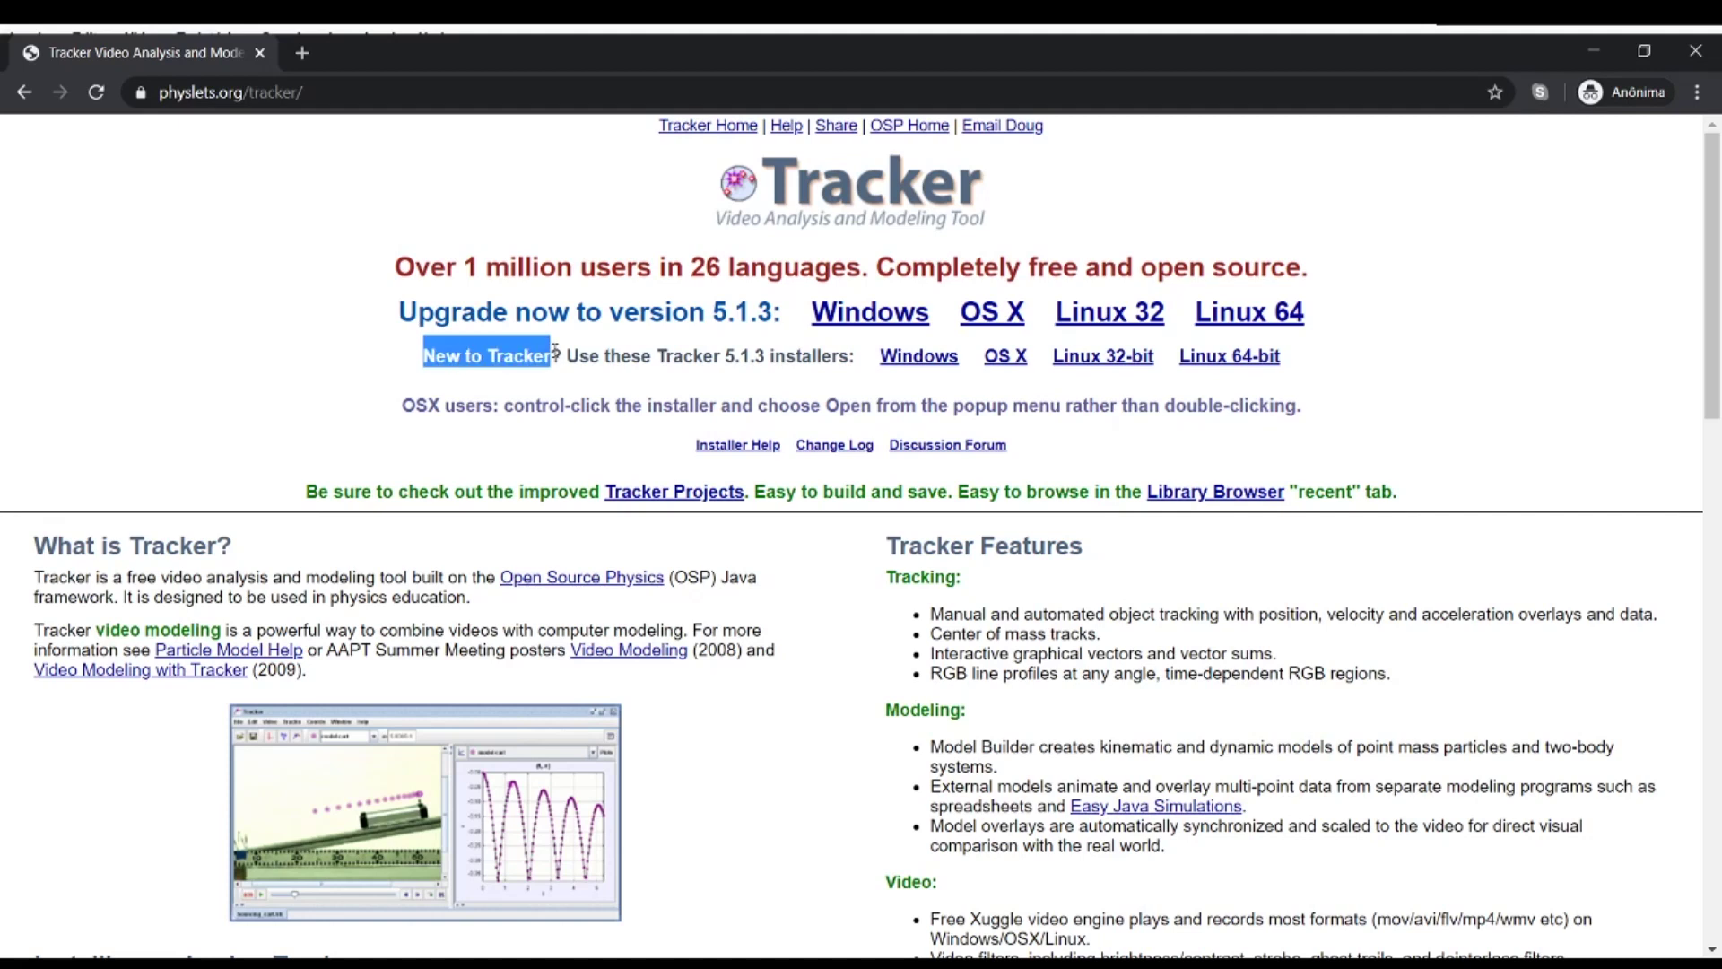
pyautogui.click(556, 352)
pyautogui.doubleClick(920, 357)
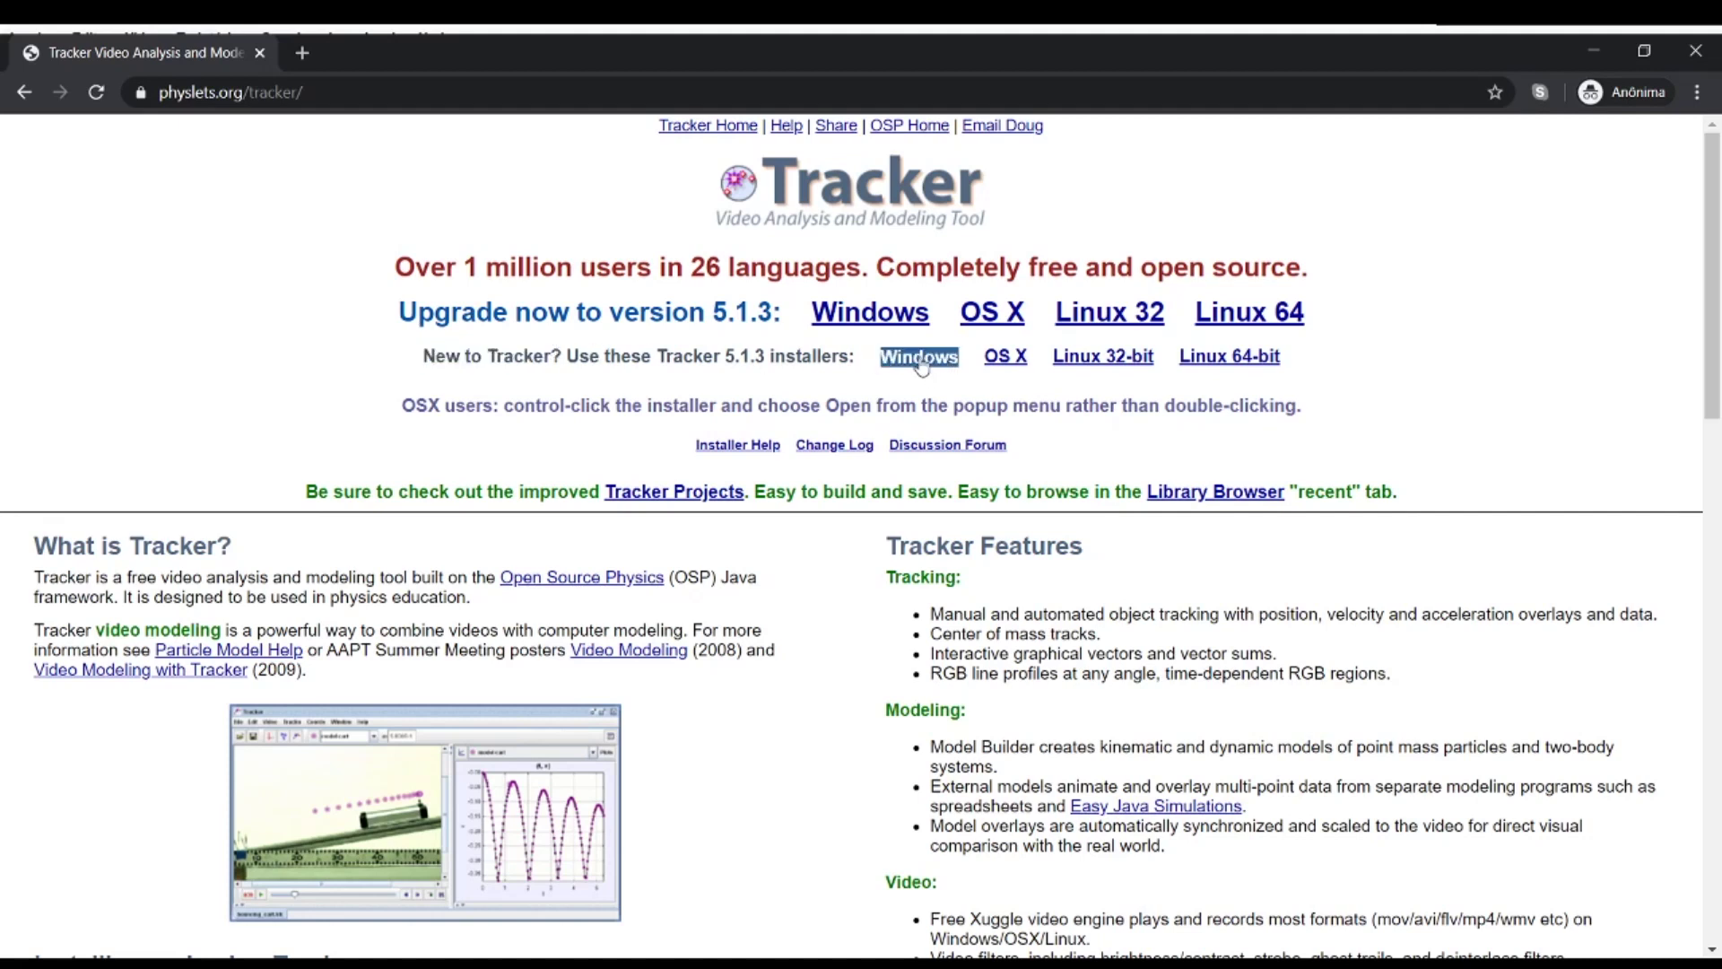
pyautogui.click(832, 352)
pyautogui.doubleClick(918, 359)
pyautogui.click(976, 368)
pyautogui.doubleClick(919, 358)
pyautogui.click(397, 366)
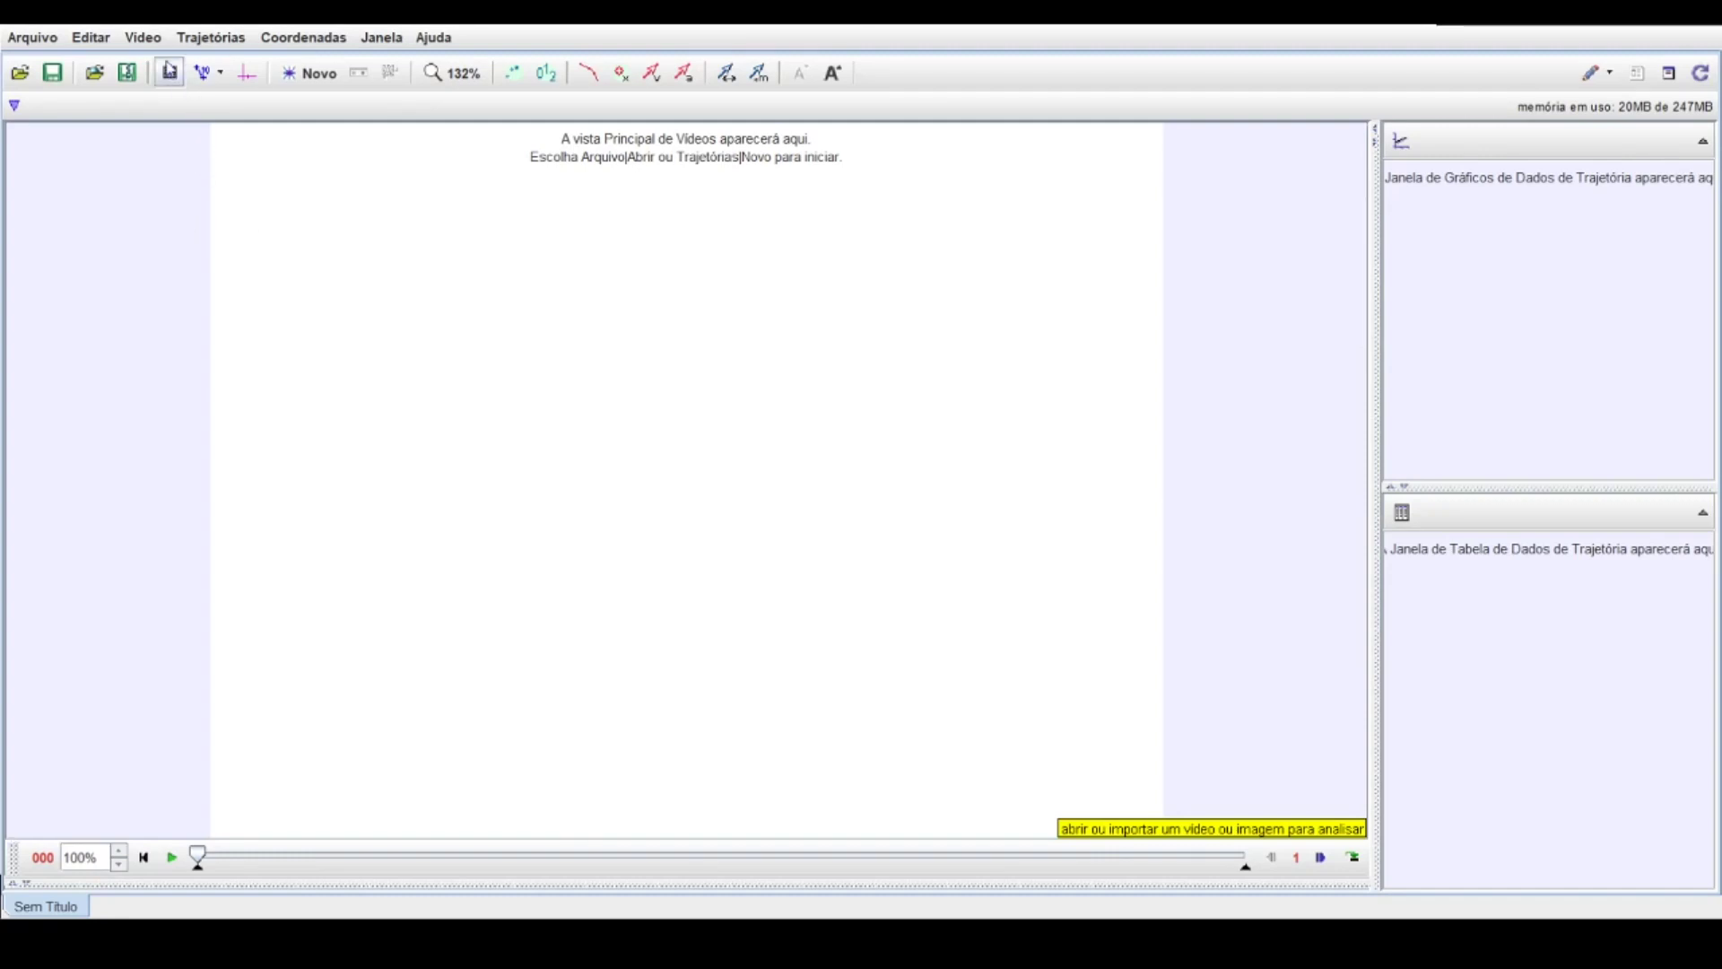
# In Tracker, import the video DSC_0857.MOV and limit the clip to the throw, from frame 424 to frame 463.
pyautogui.click(159, 49)
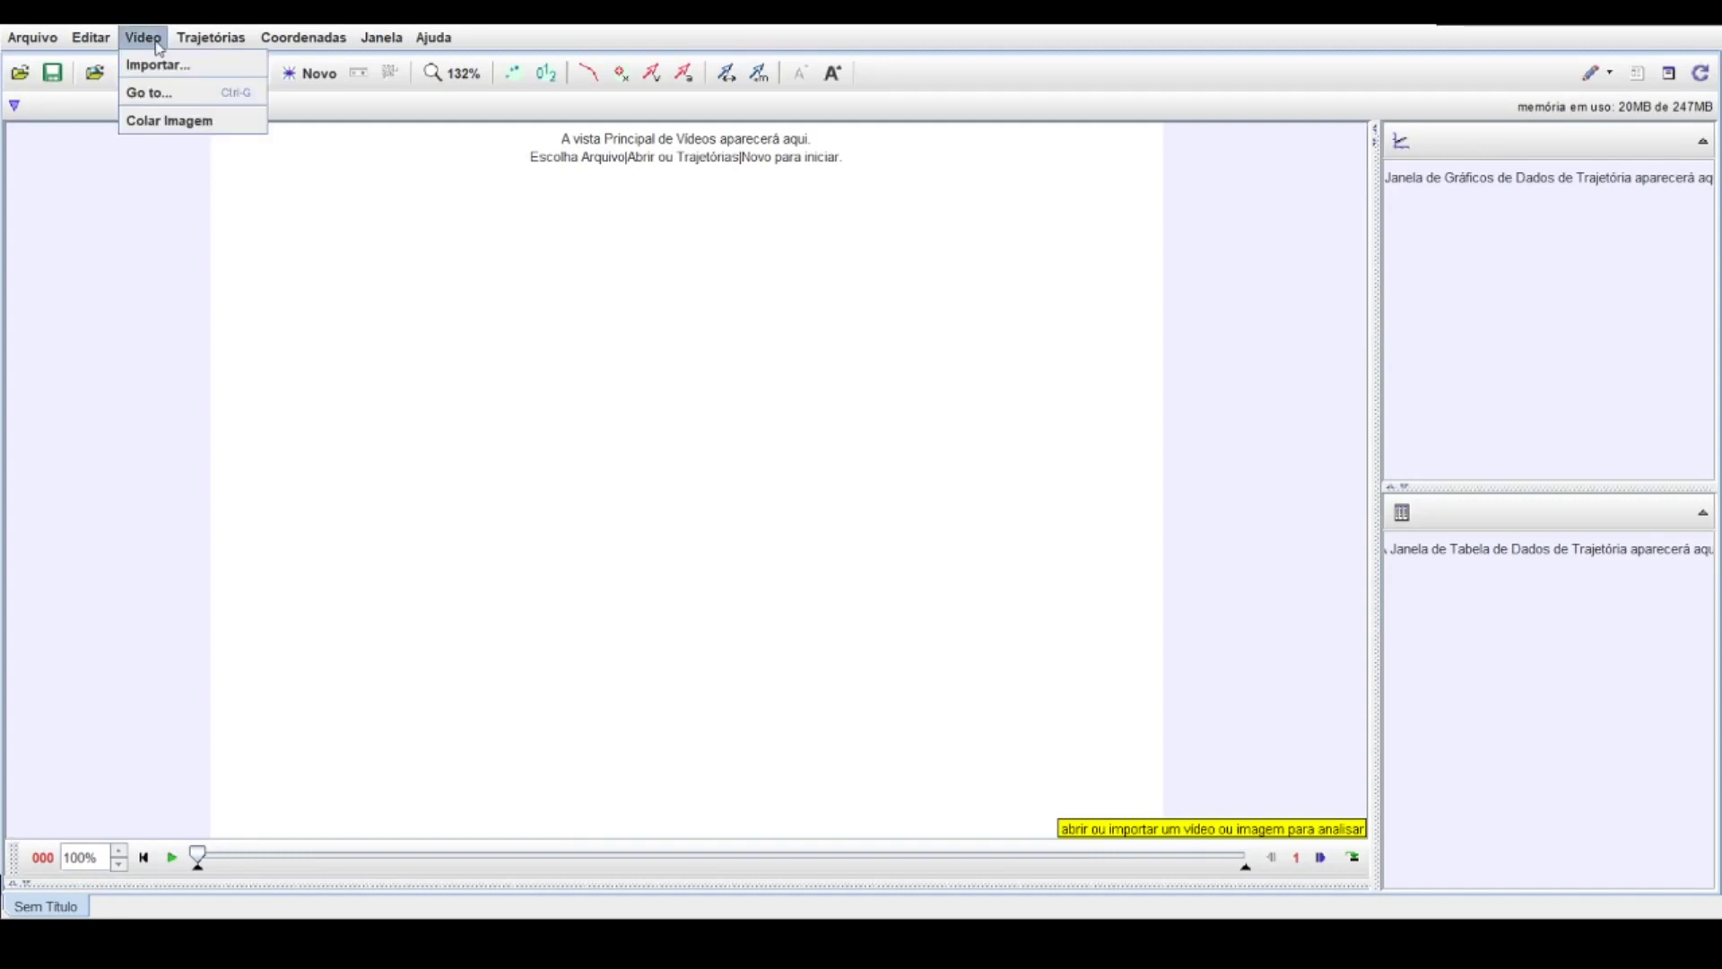
pyautogui.click(162, 68)
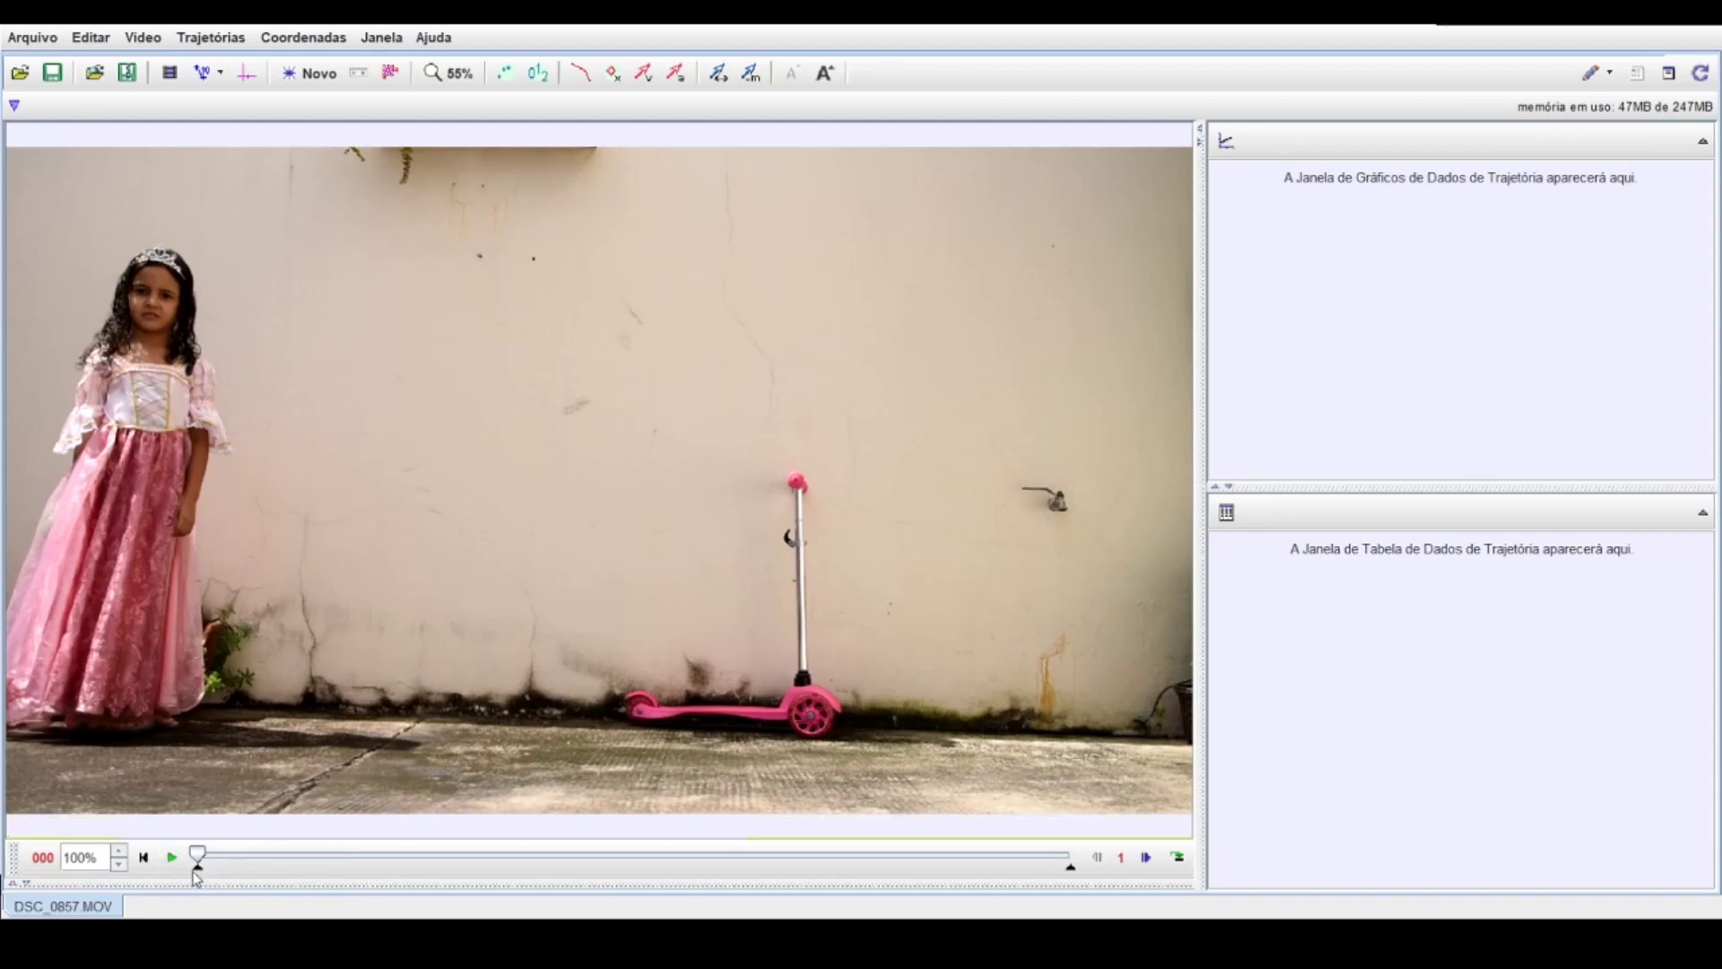
pyautogui.moveTo(197, 867); pyautogui.dragTo(837, 873)
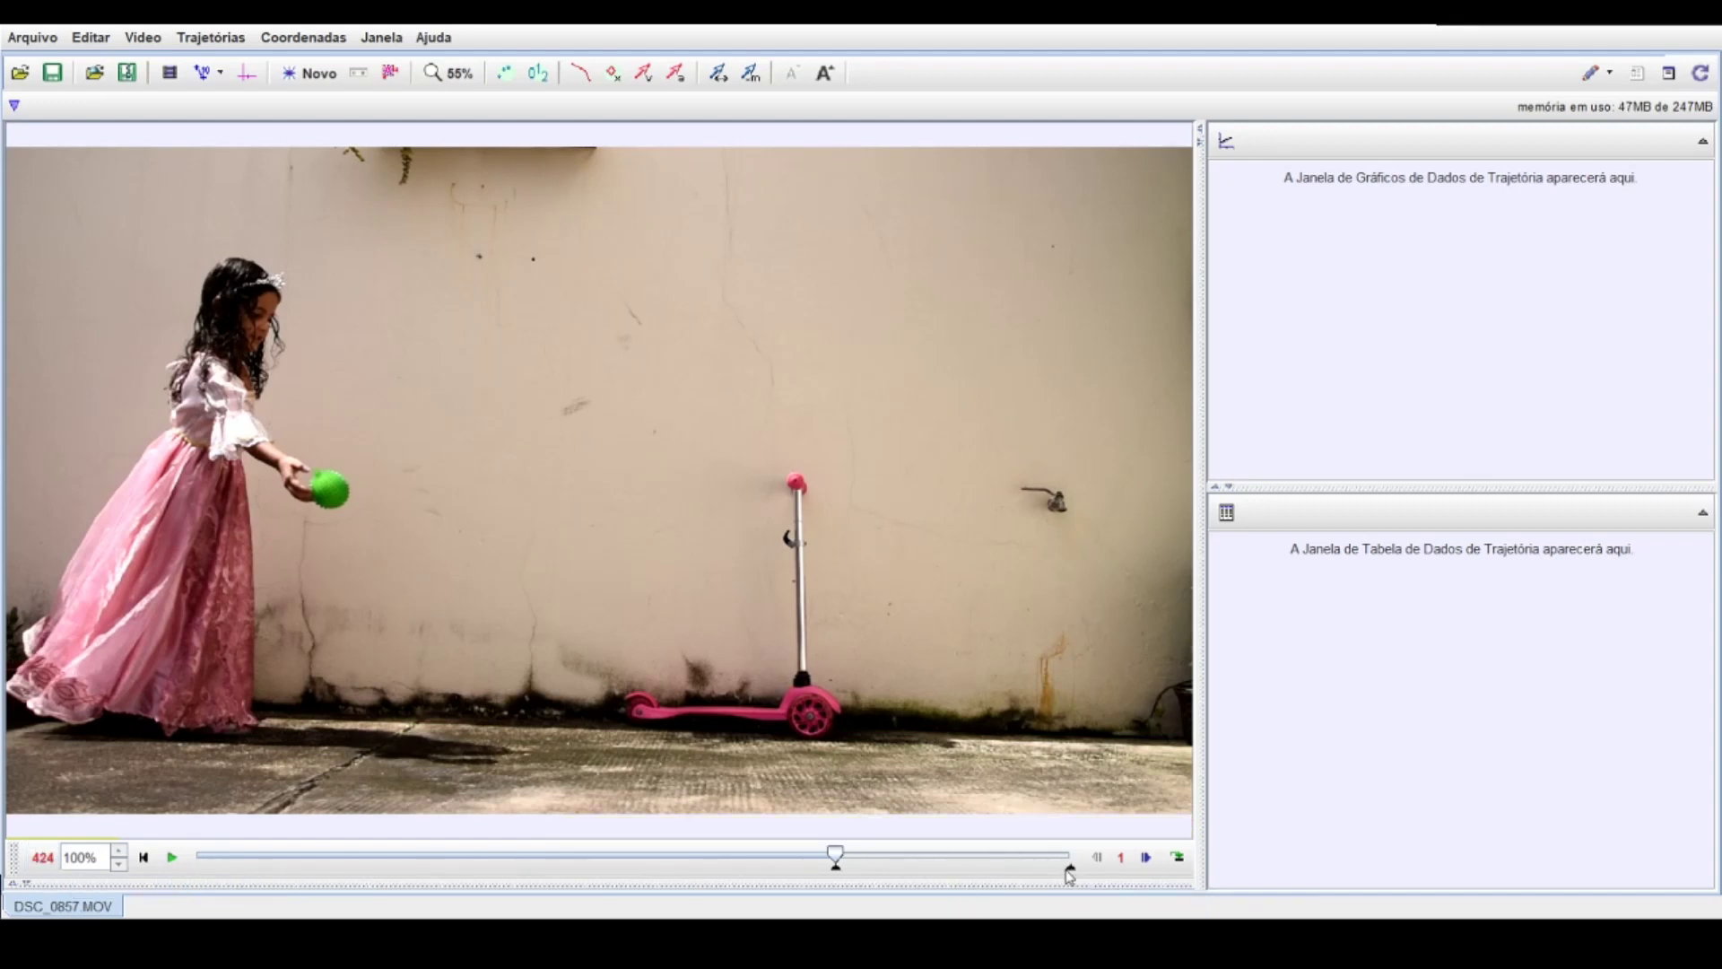
pyautogui.moveTo(1069, 874); pyautogui.dragTo(896, 874)
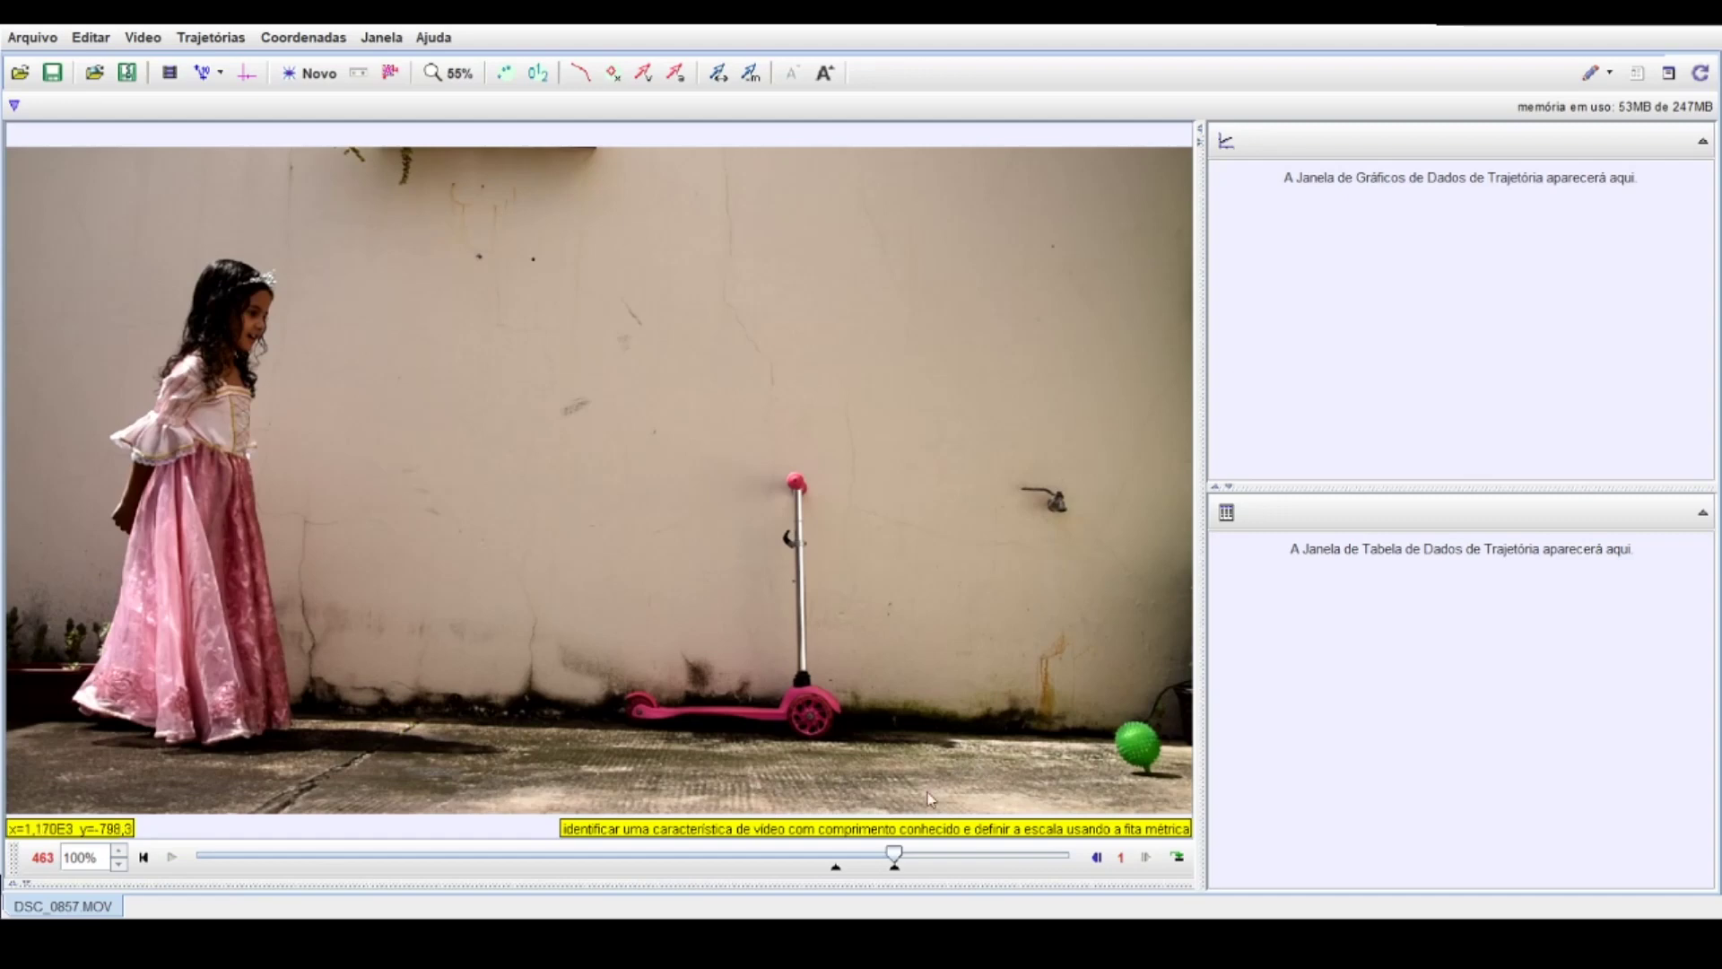
# Enable looped playback and play the trimmed clip, stopping at frame 425.
pyautogui.moveTo(892, 858); pyautogui.dragTo(855, 861)
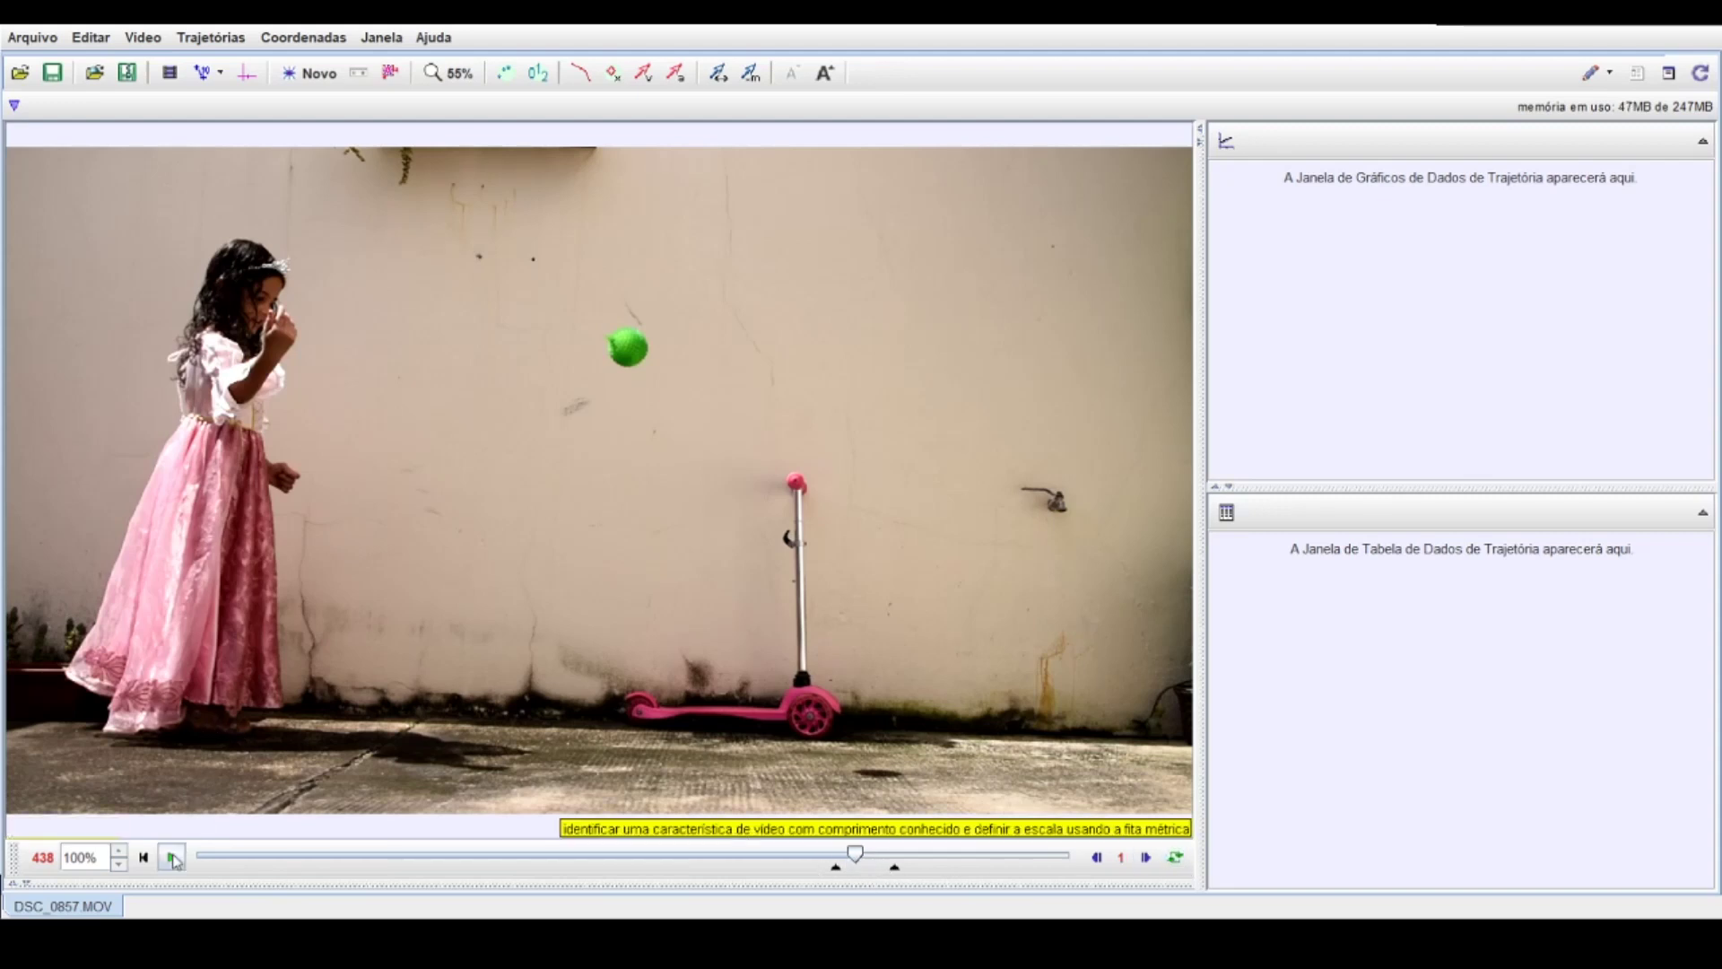
pyautogui.click(1179, 861)
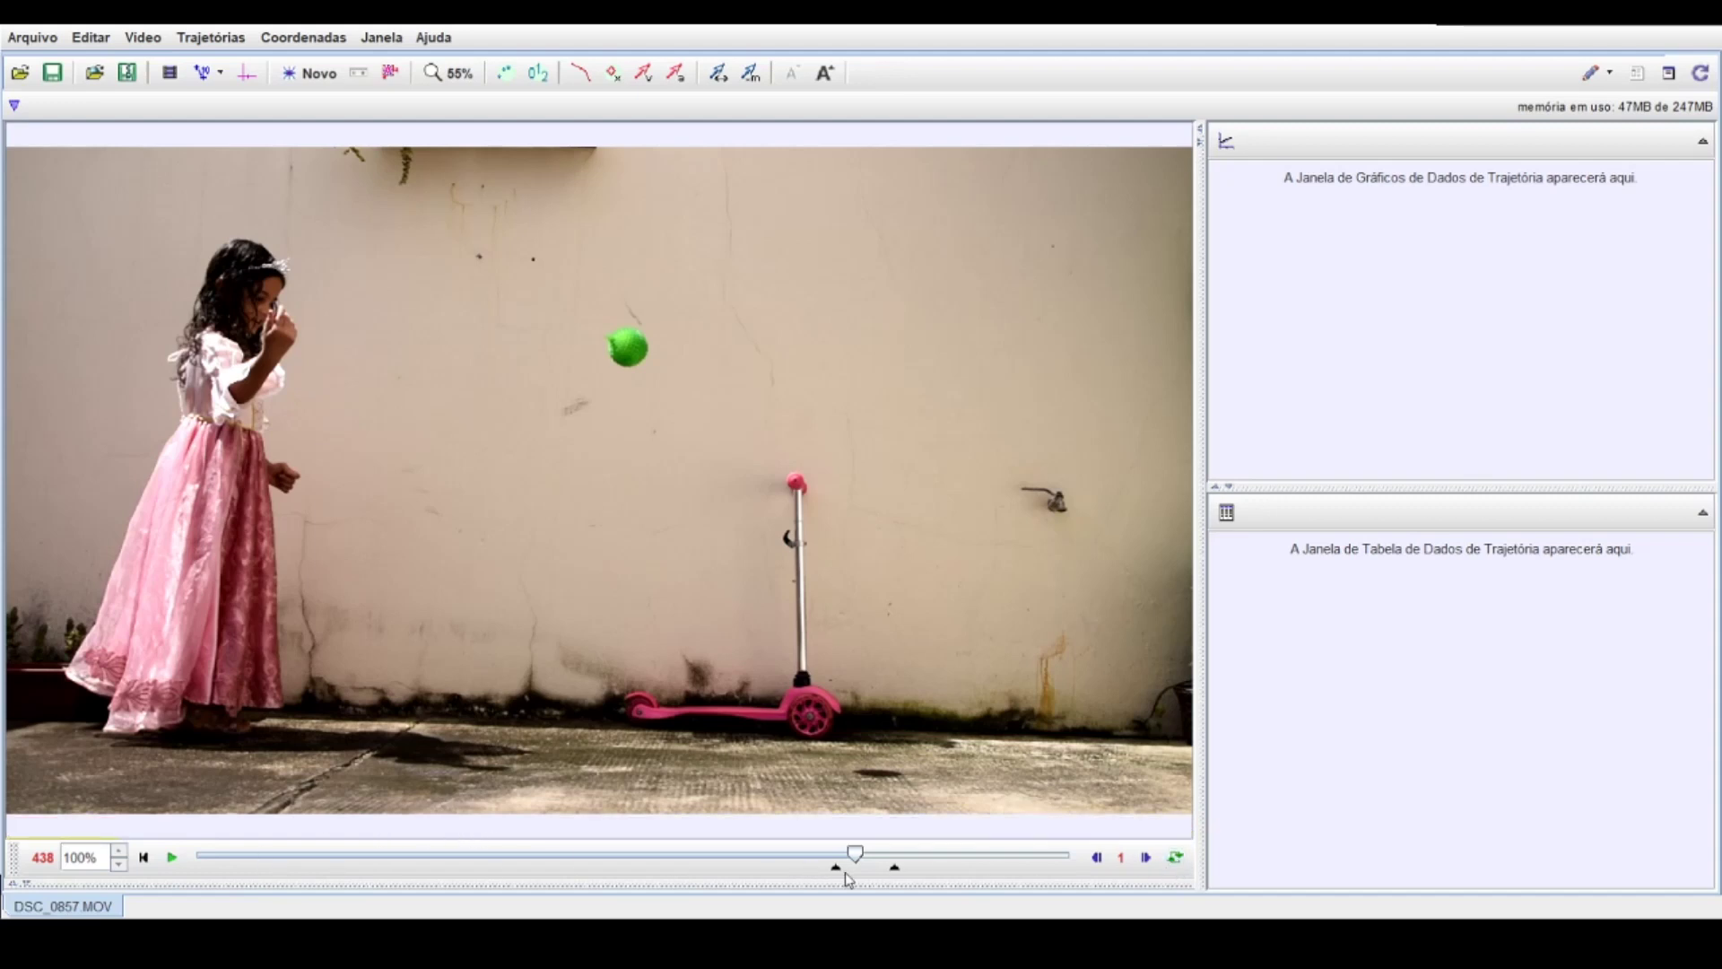
pyautogui.click(172, 857)
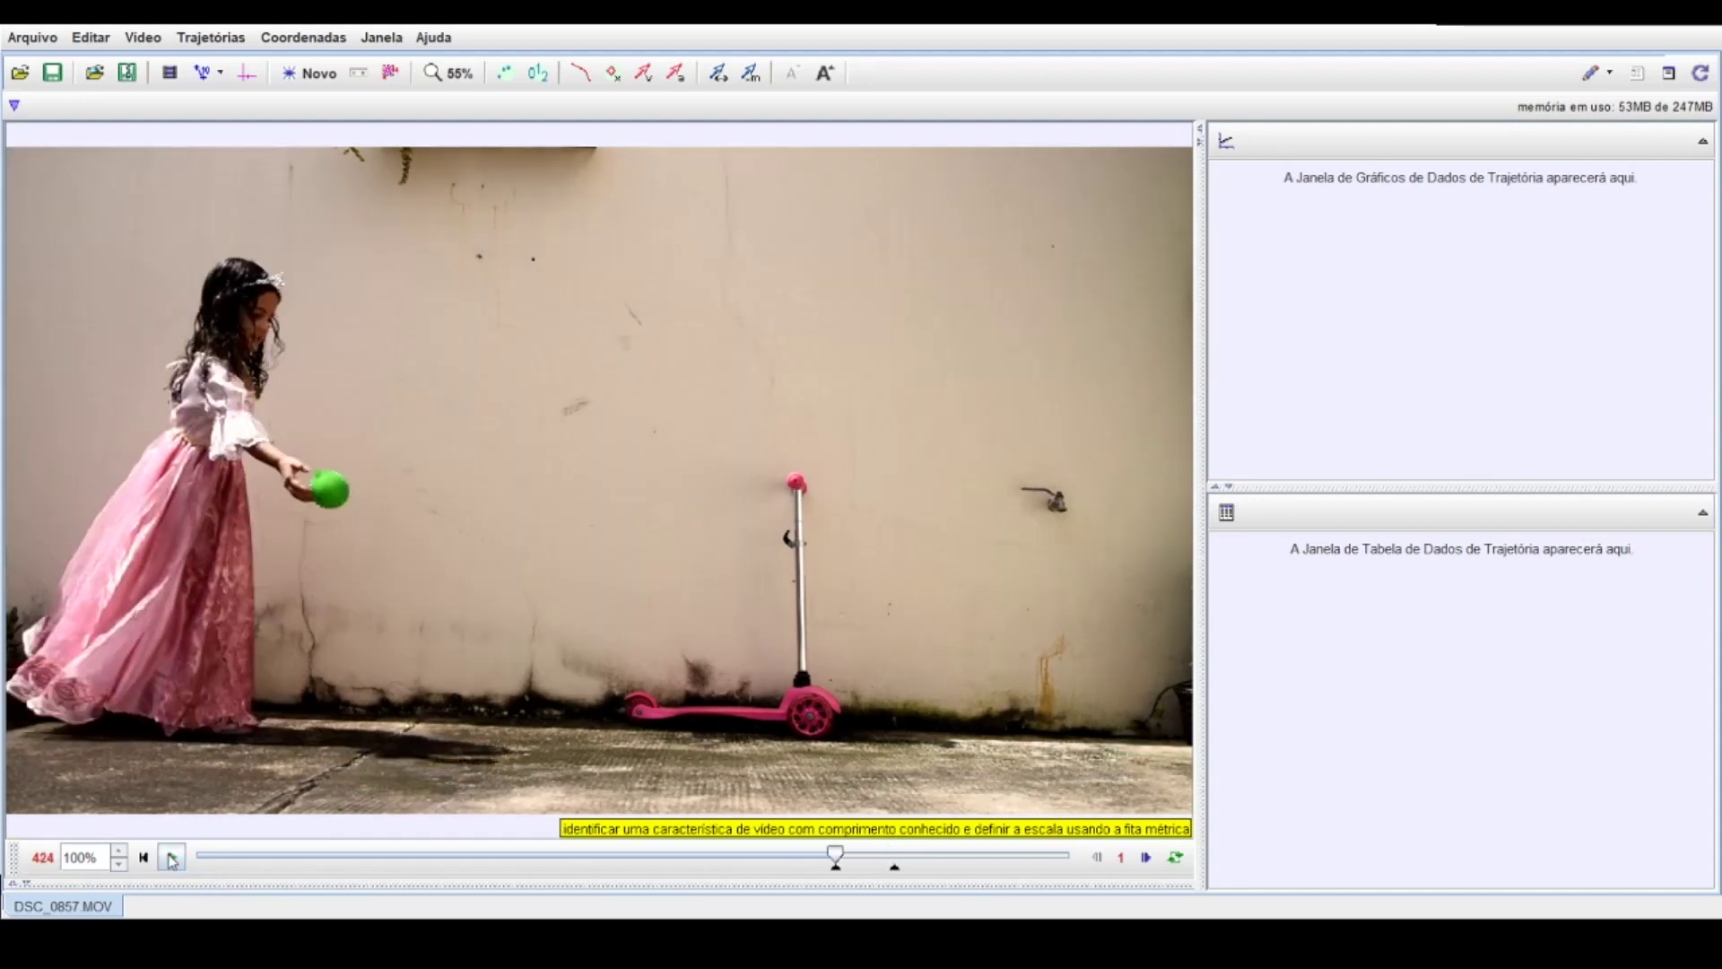
pyautogui.click(171, 859)
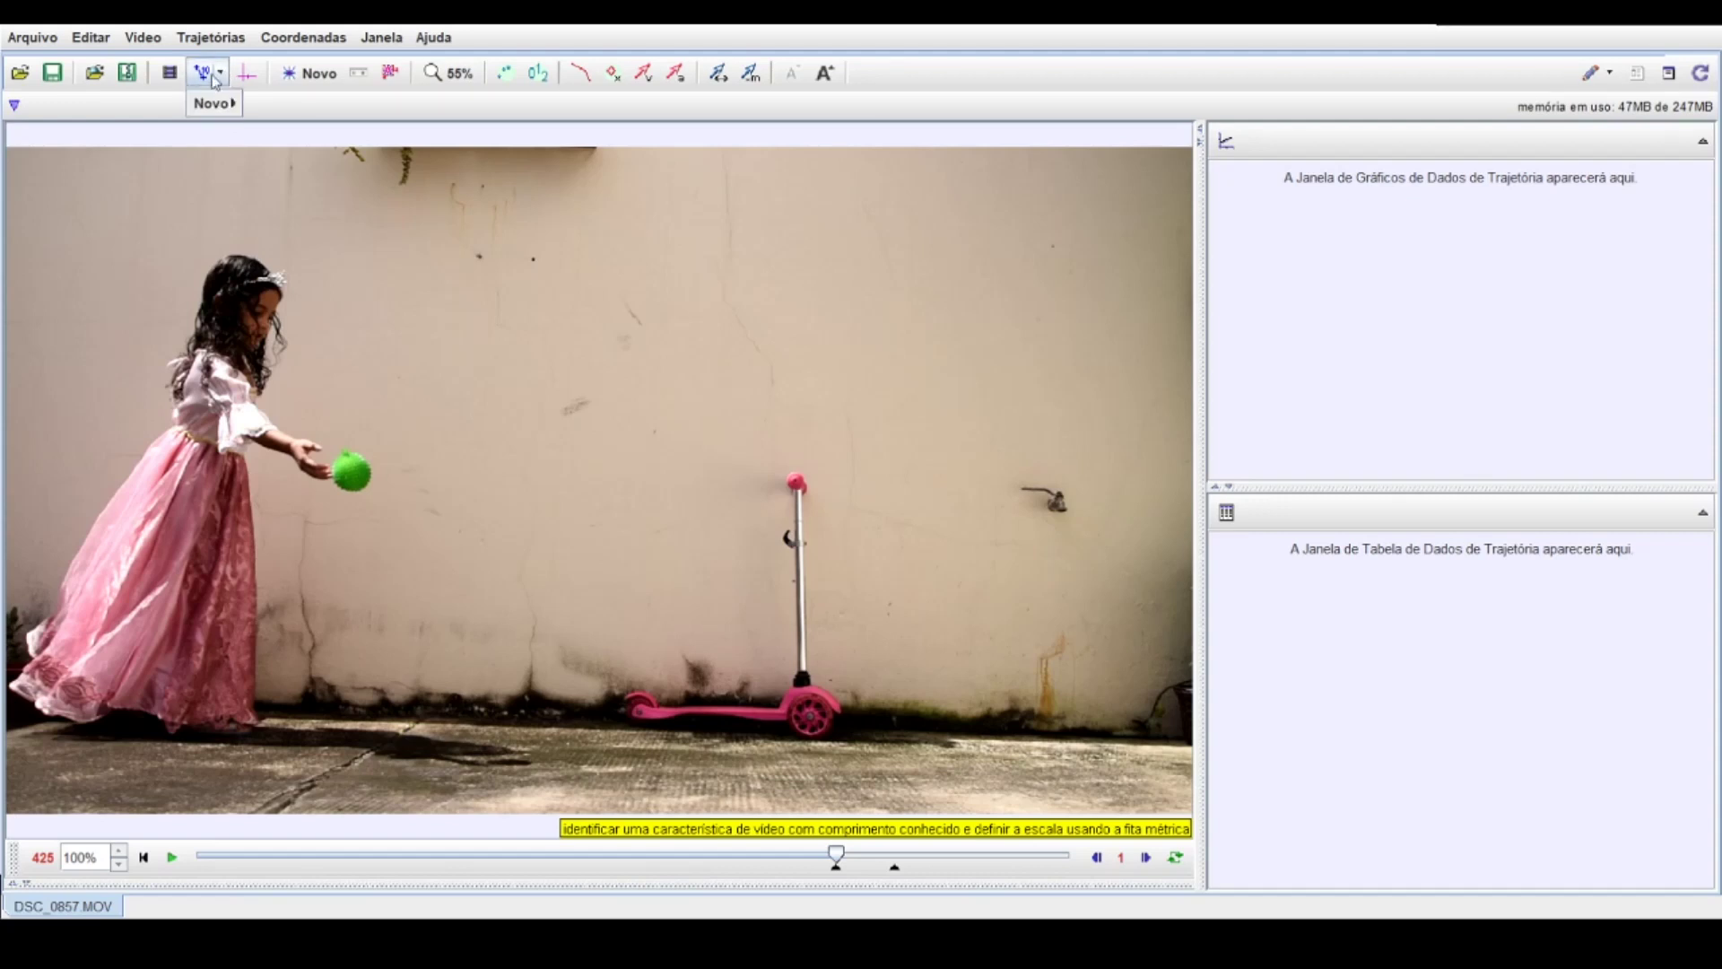
# Add a calibration tape (Fita de Calibração) along the scooter's upright, from the handlebar to the center of the front wheel.
pyautogui.moveTo(207, 109)
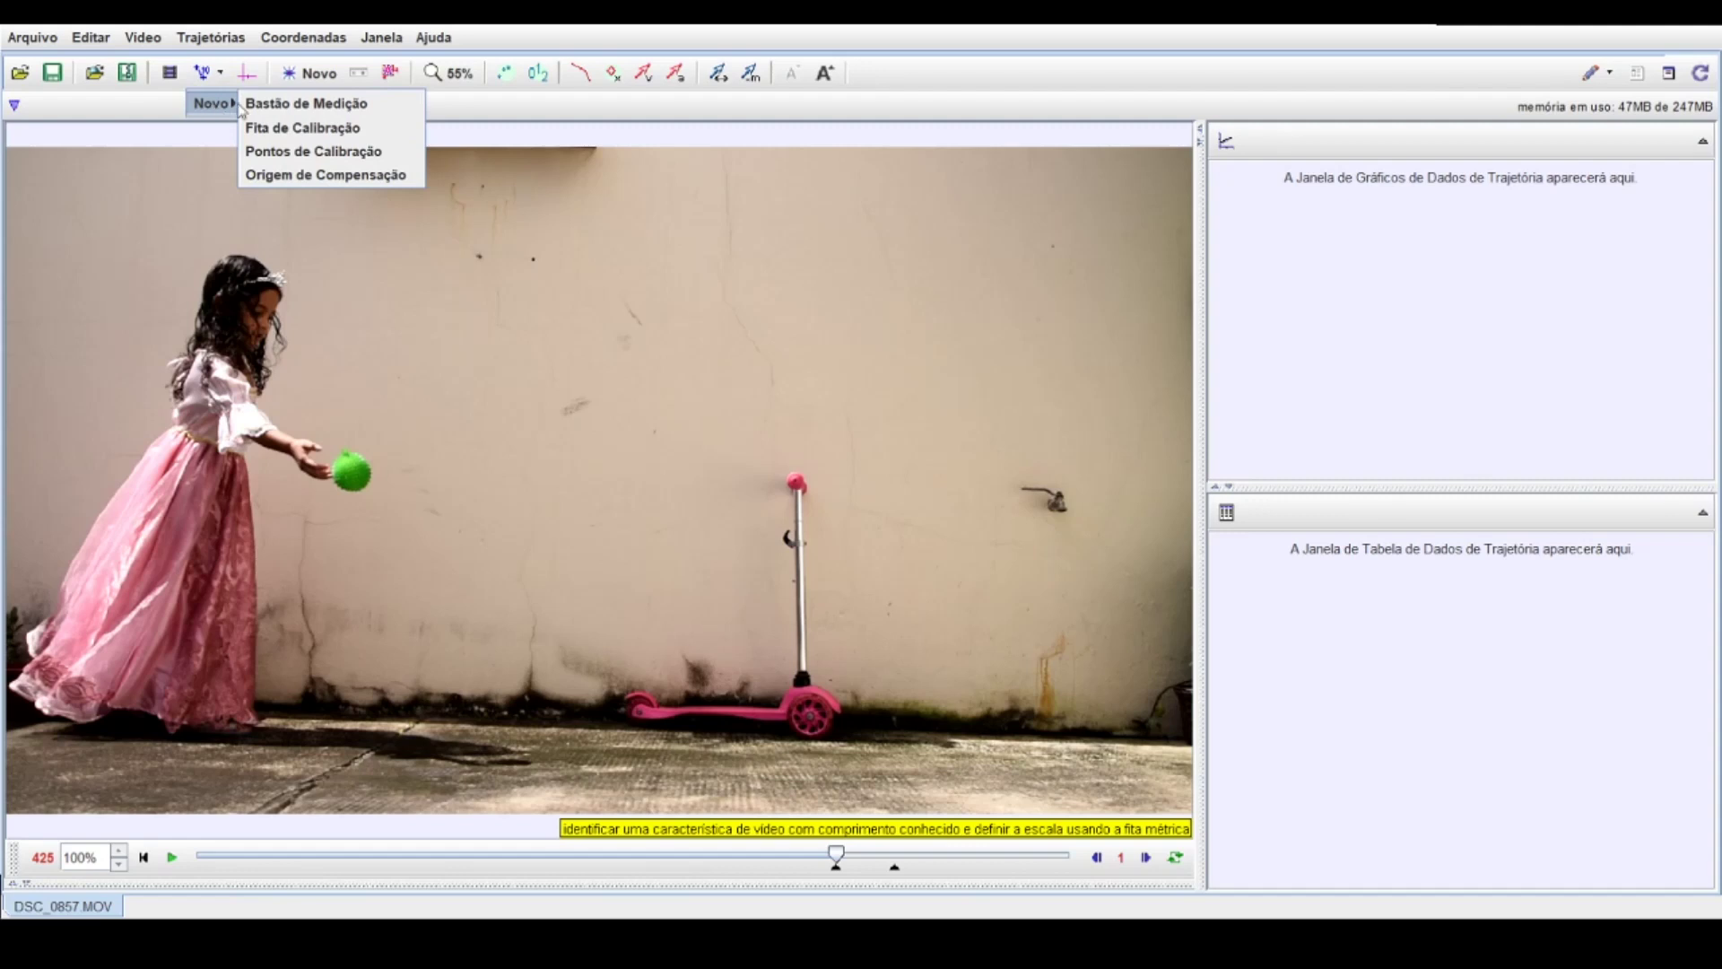
pyautogui.click(301, 128)
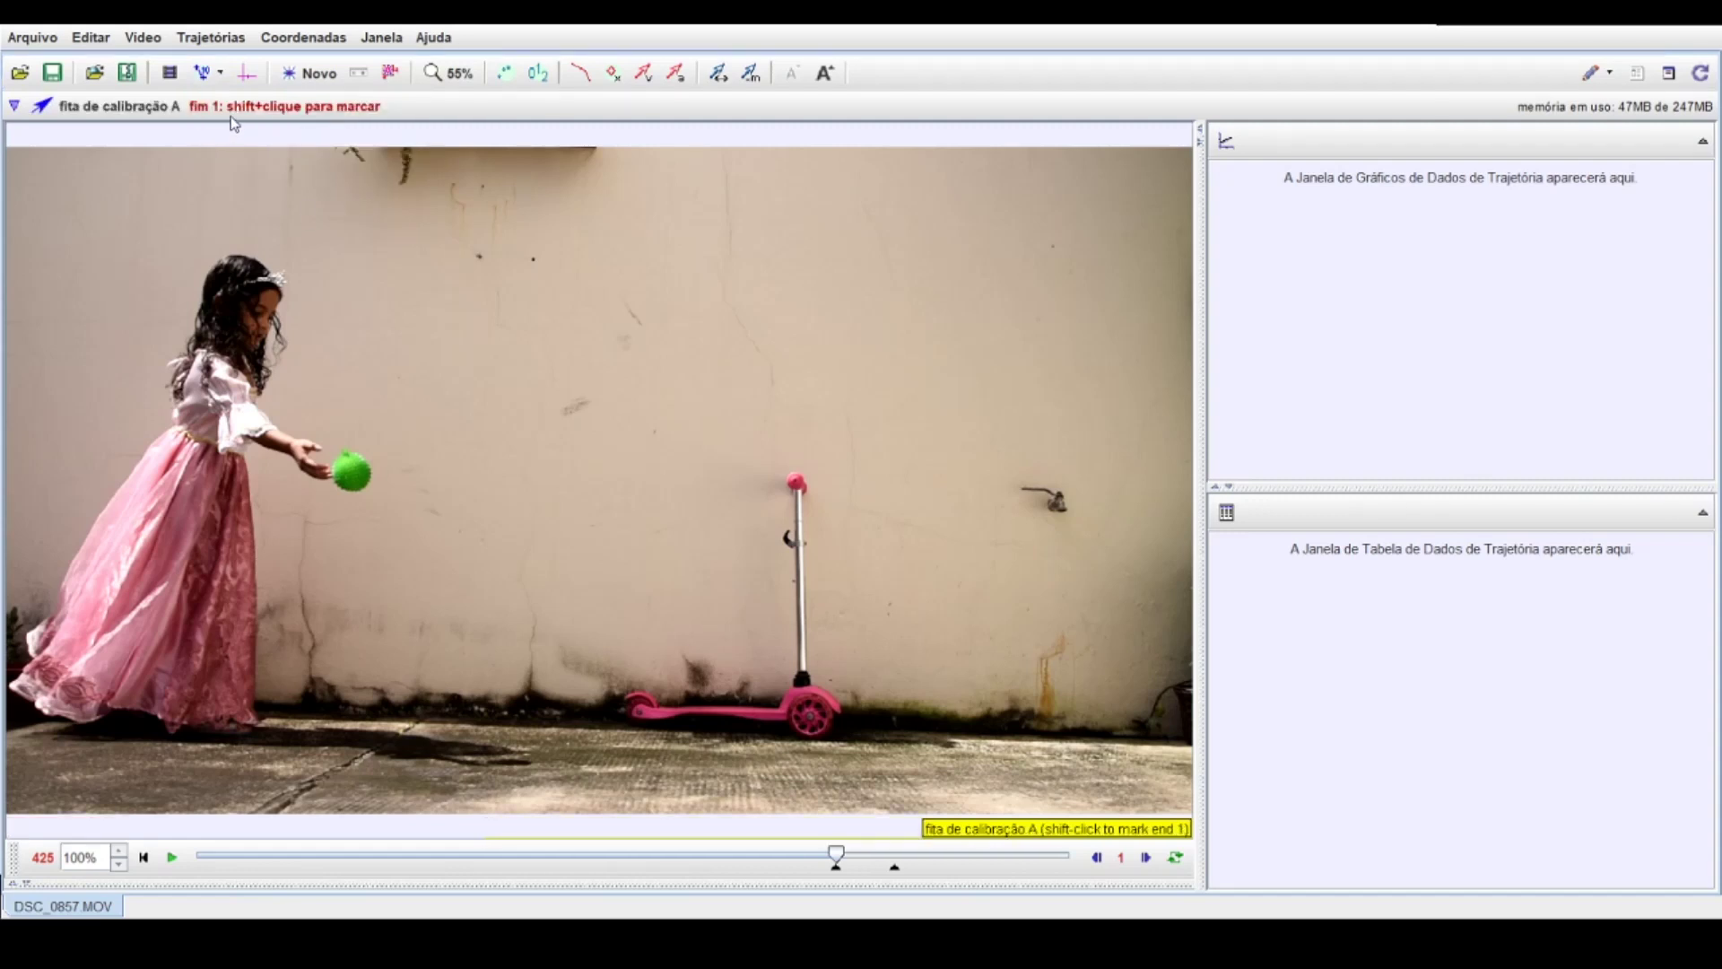
pyautogui.keyDown('shift'); pyautogui.click(799, 484); pyautogui.keyUp('shift')
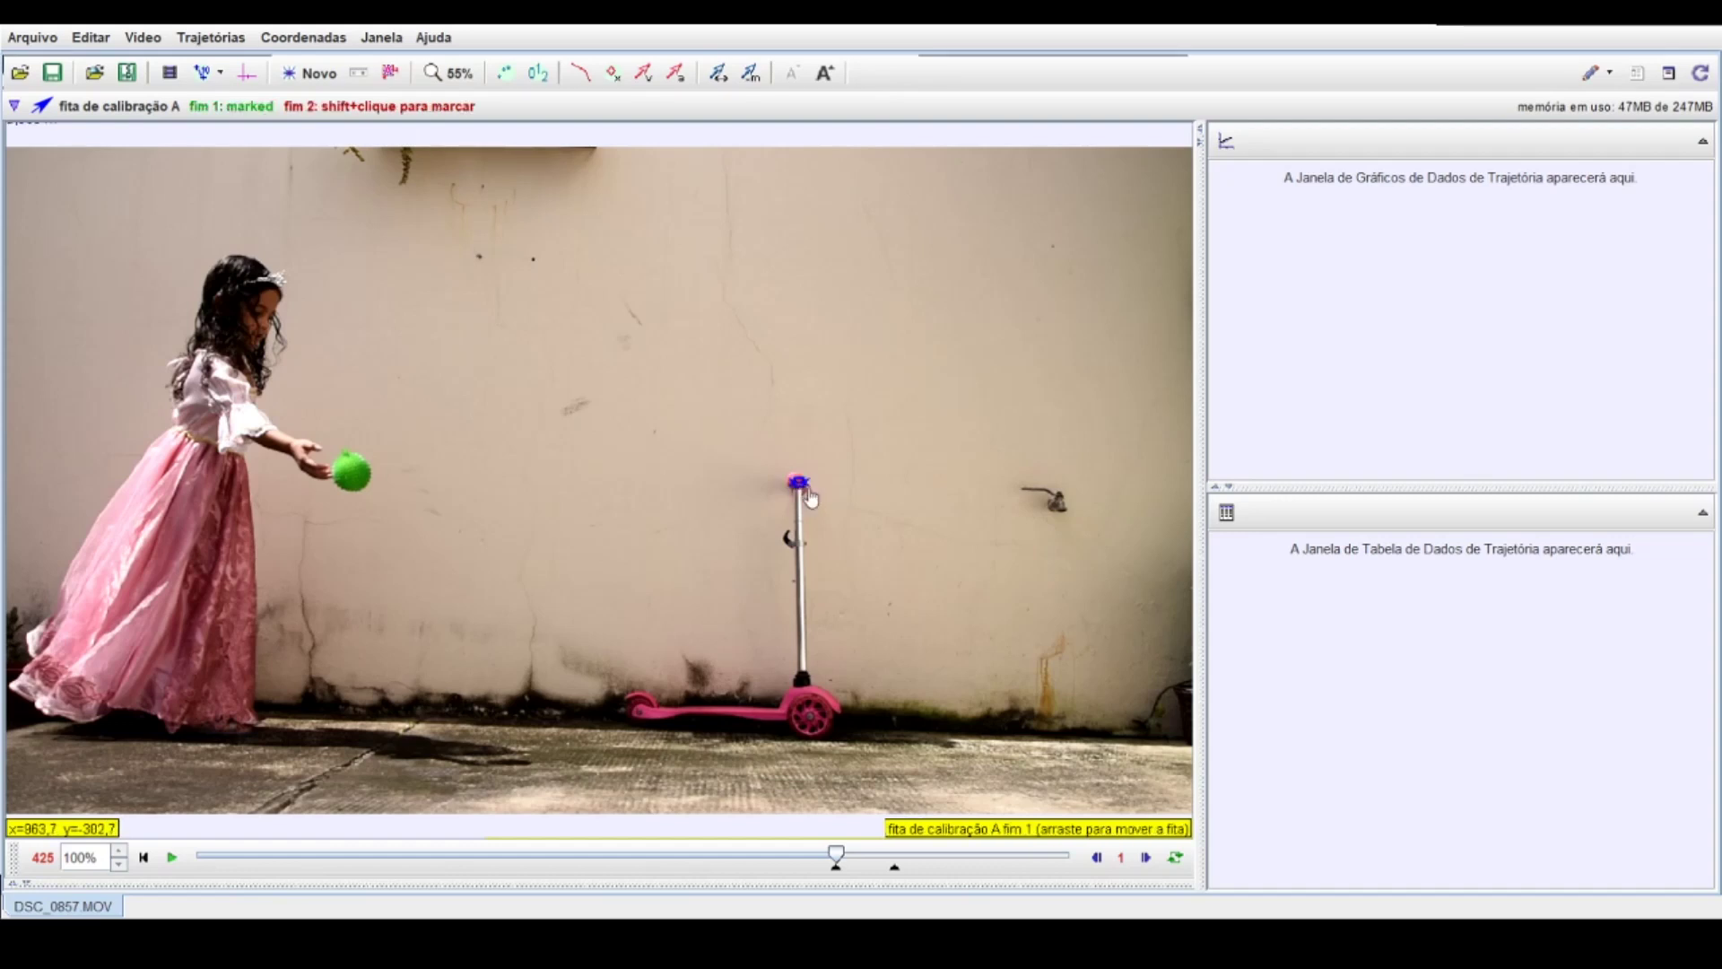
pyautogui.moveTo(810, 491)
pyautogui.mouseDown()
pyautogui.moveTo(810, 532)
pyautogui.moveTo(807, 489)
pyautogui.mouseUp()
pyautogui.keyDown('shift'); pyautogui.click(810, 483); pyautogui.keyUp('shift')
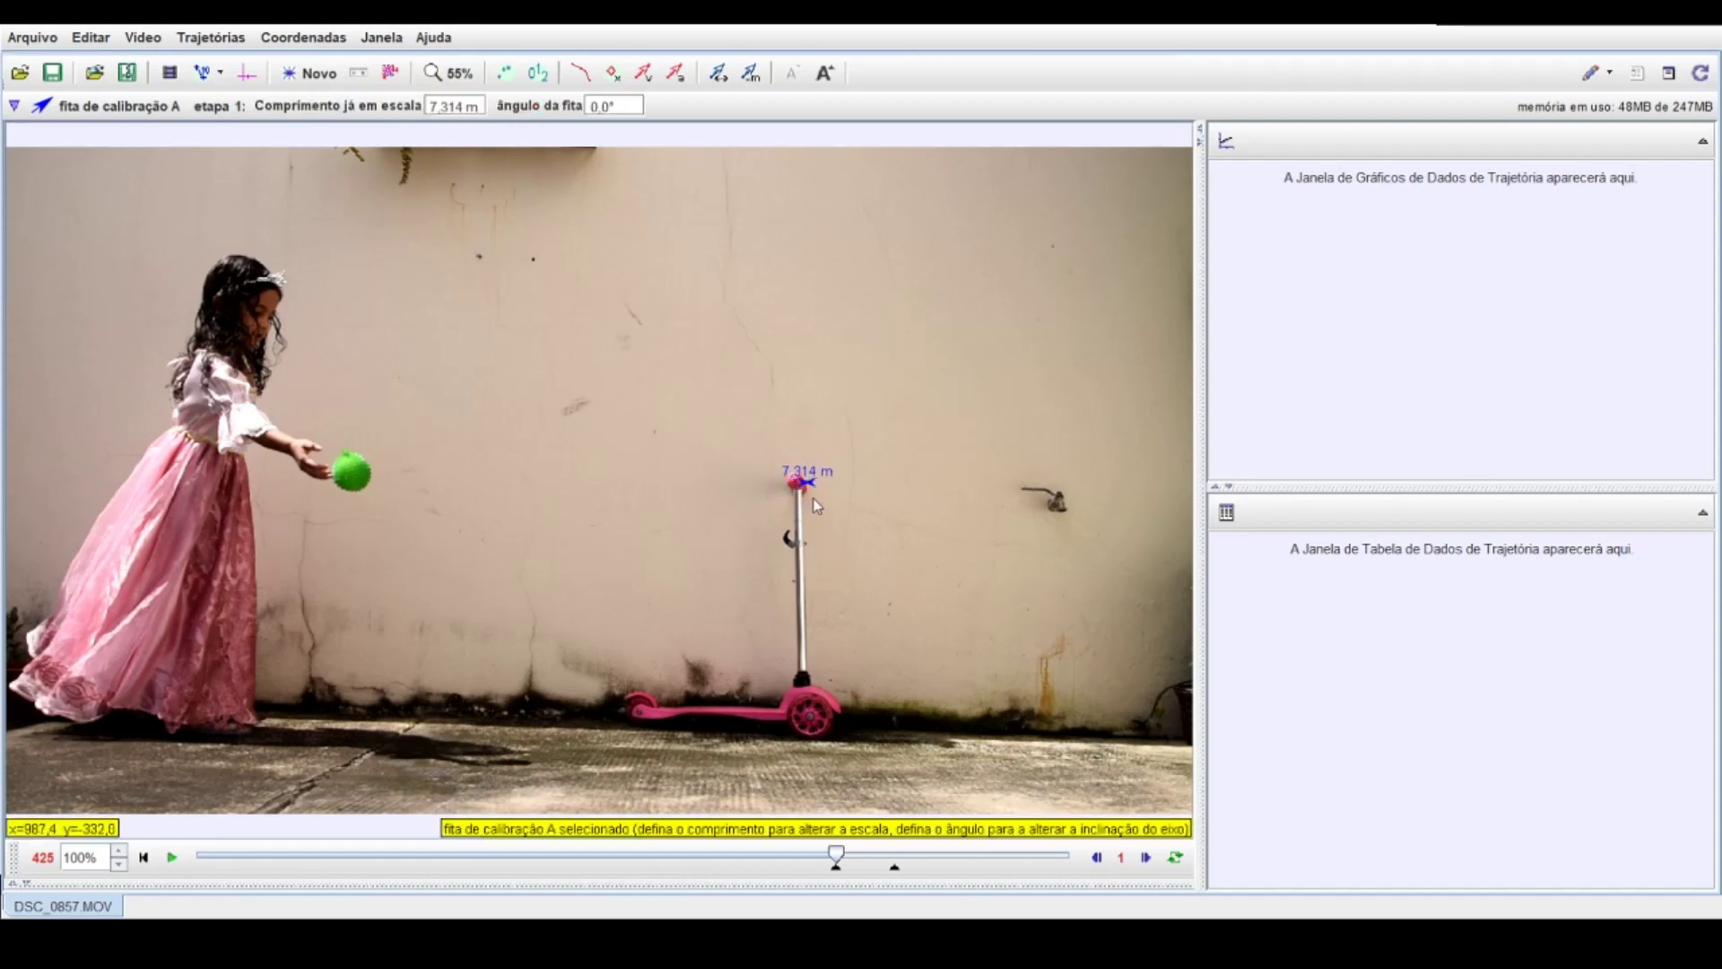
pyautogui.moveTo(815, 489); pyautogui.dragTo(810, 741)
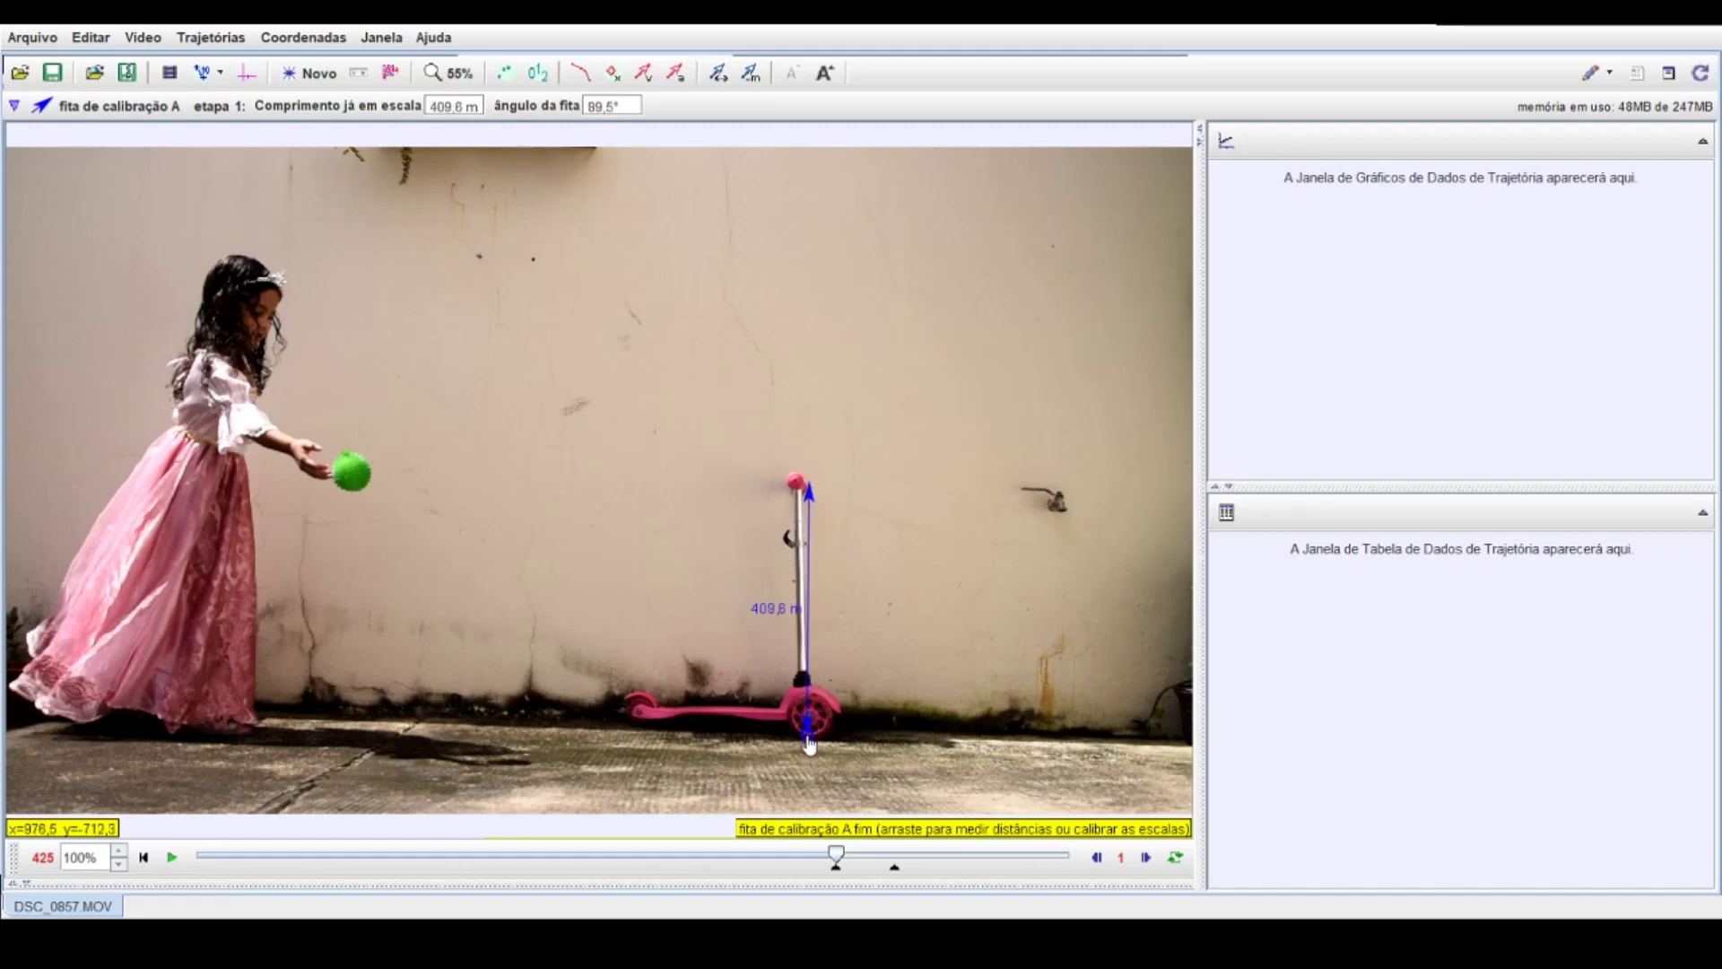
pyautogui.moveTo(808, 484); pyautogui.dragTo(801, 485)
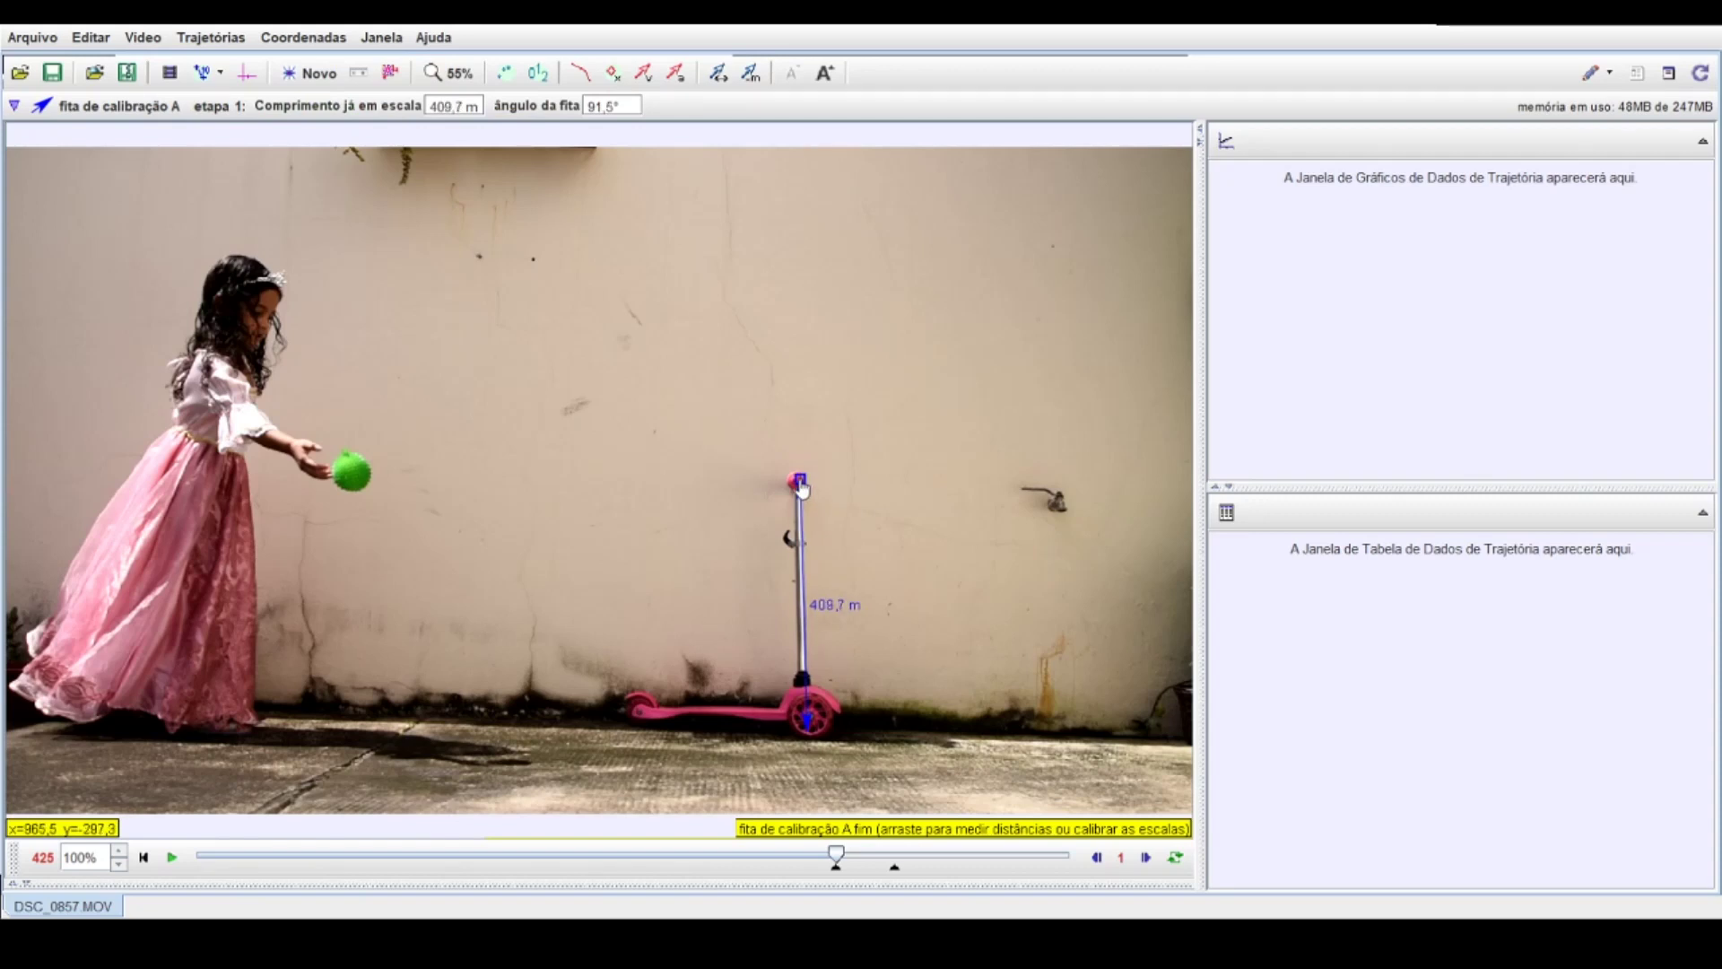
# Set the calibration tape's length to 0,62 m.
pyautogui.click(836, 607)
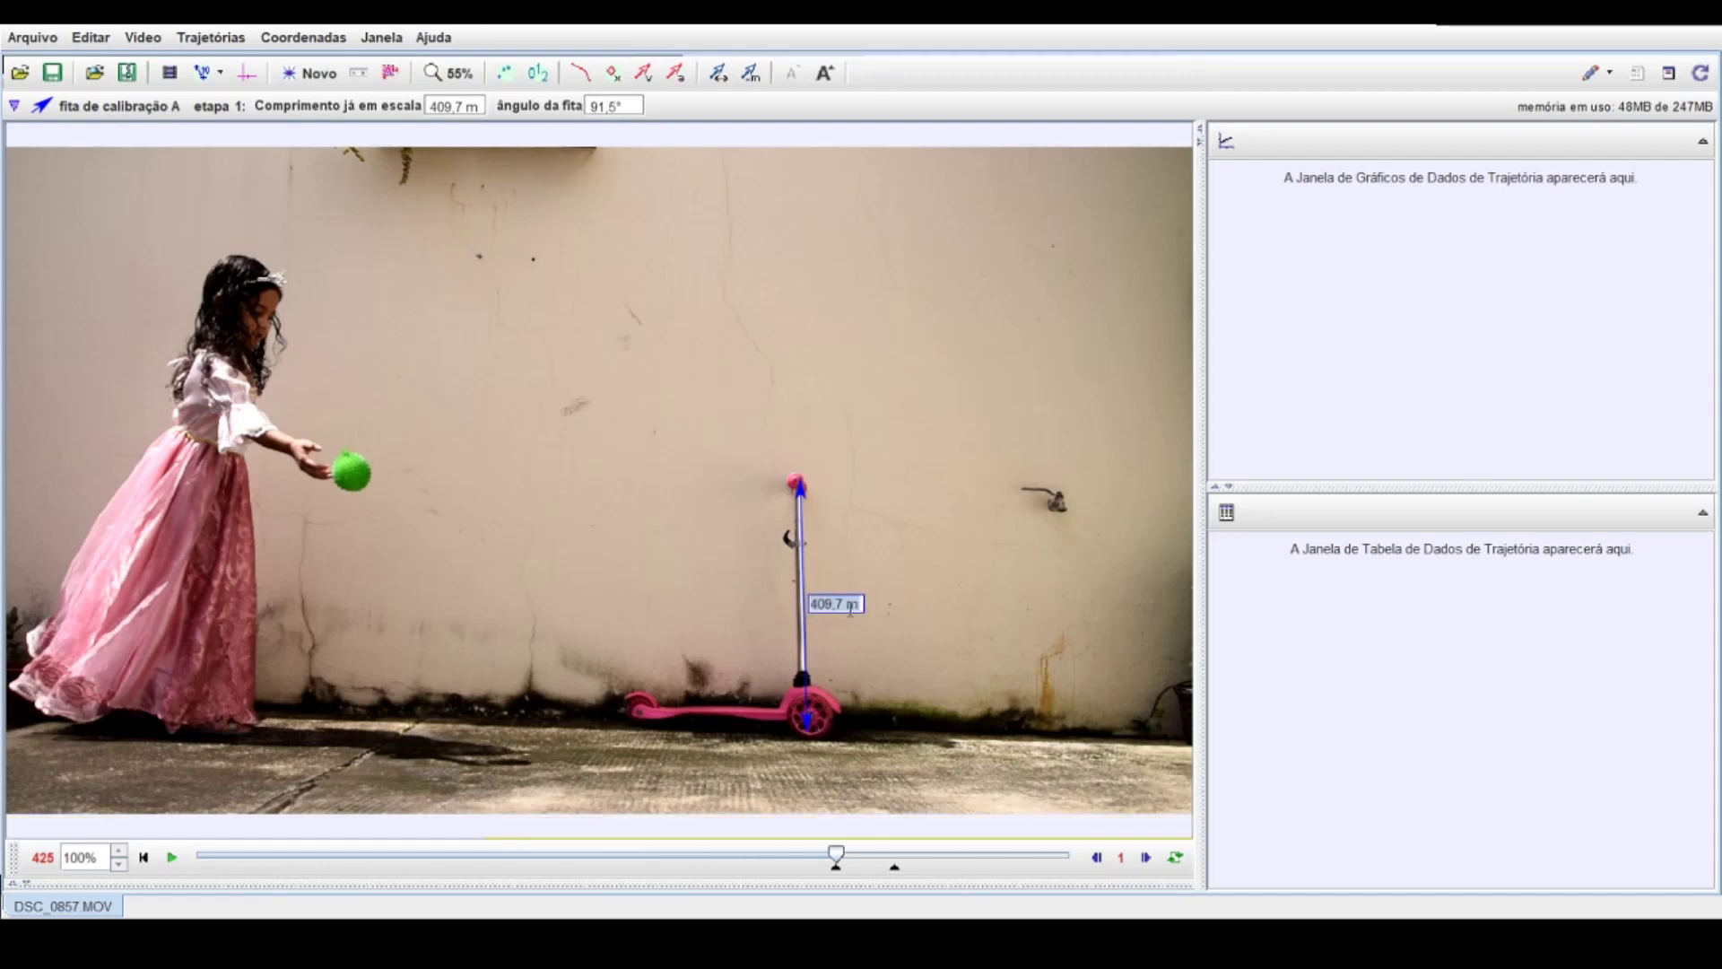
pyautogui.write('0,62m')
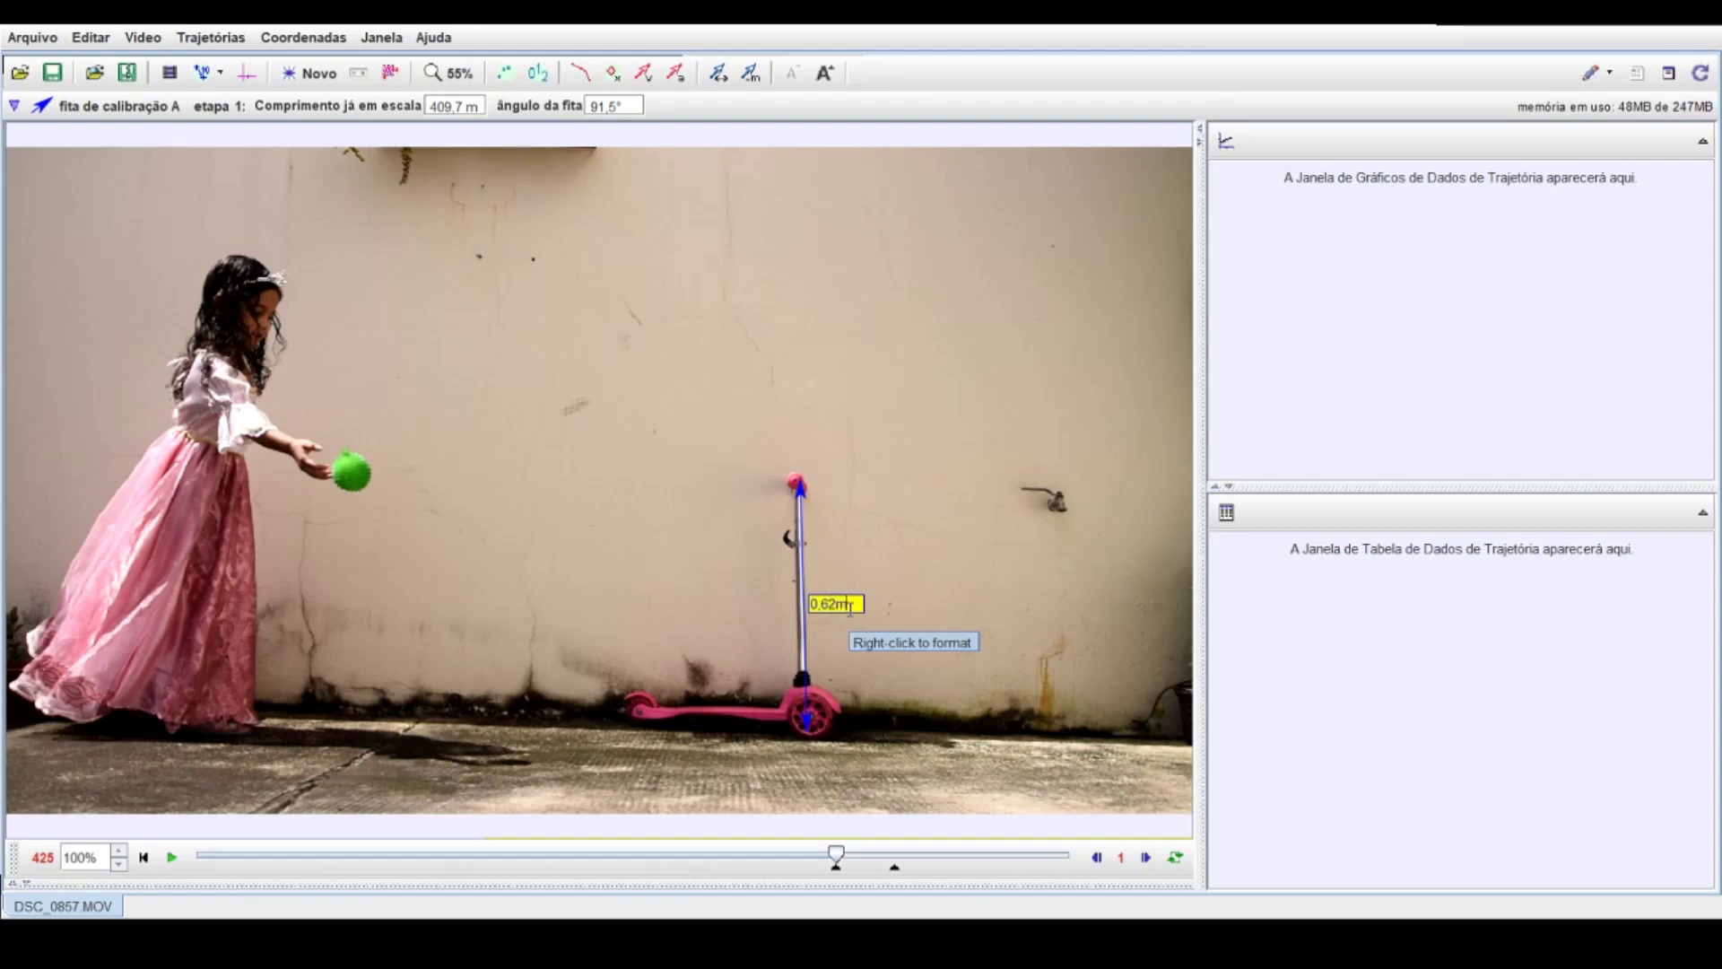
pyautogui.press('Return')
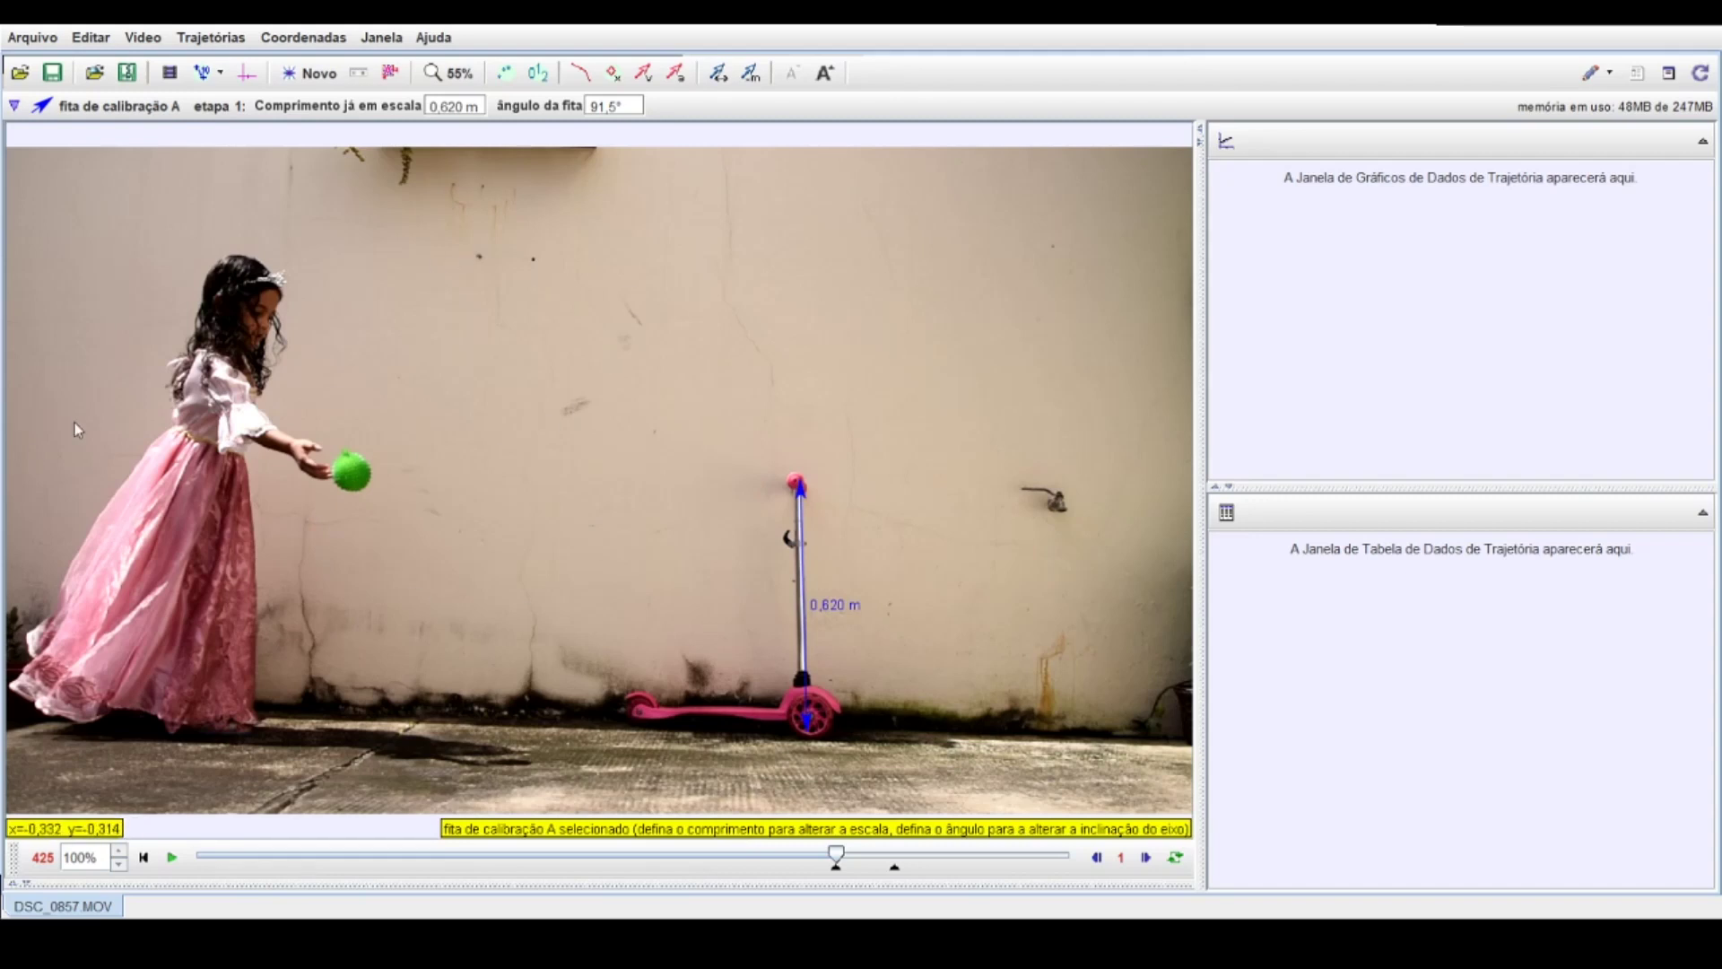
# Show the coordinate axes and place their origin beside the green ball, at about pixel position 539,4 by 542,7.
pyautogui.click(245, 76)
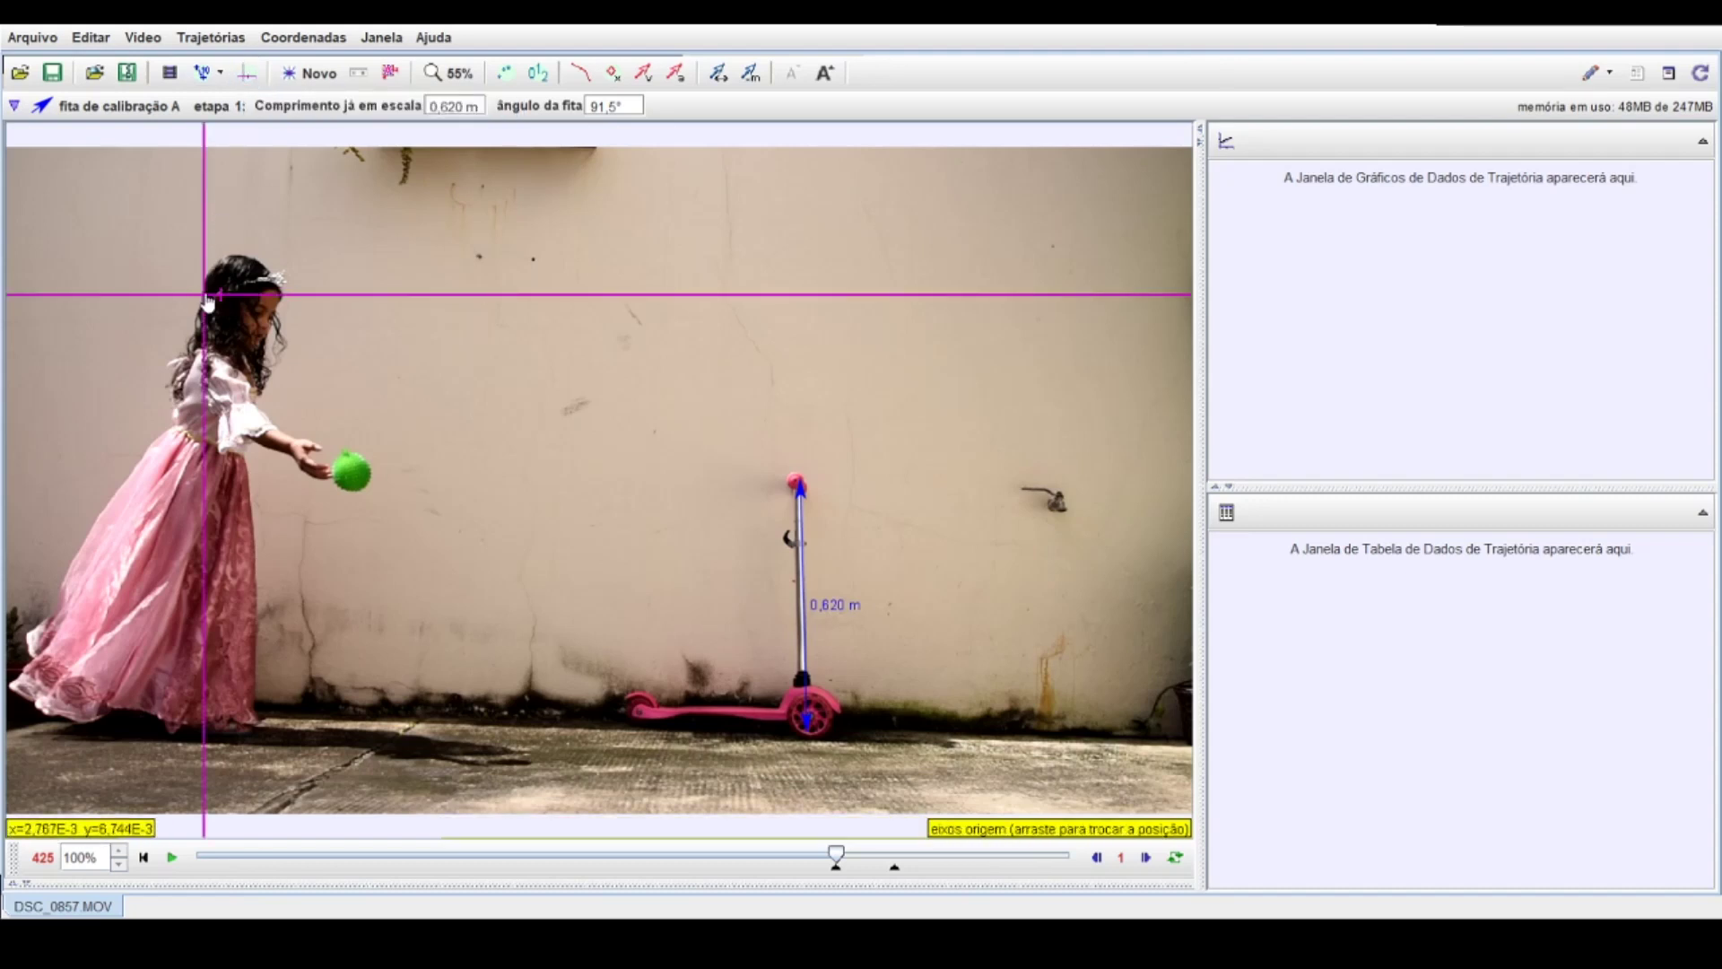
pyautogui.moveTo(207, 292); pyautogui.dragTo(342, 468)
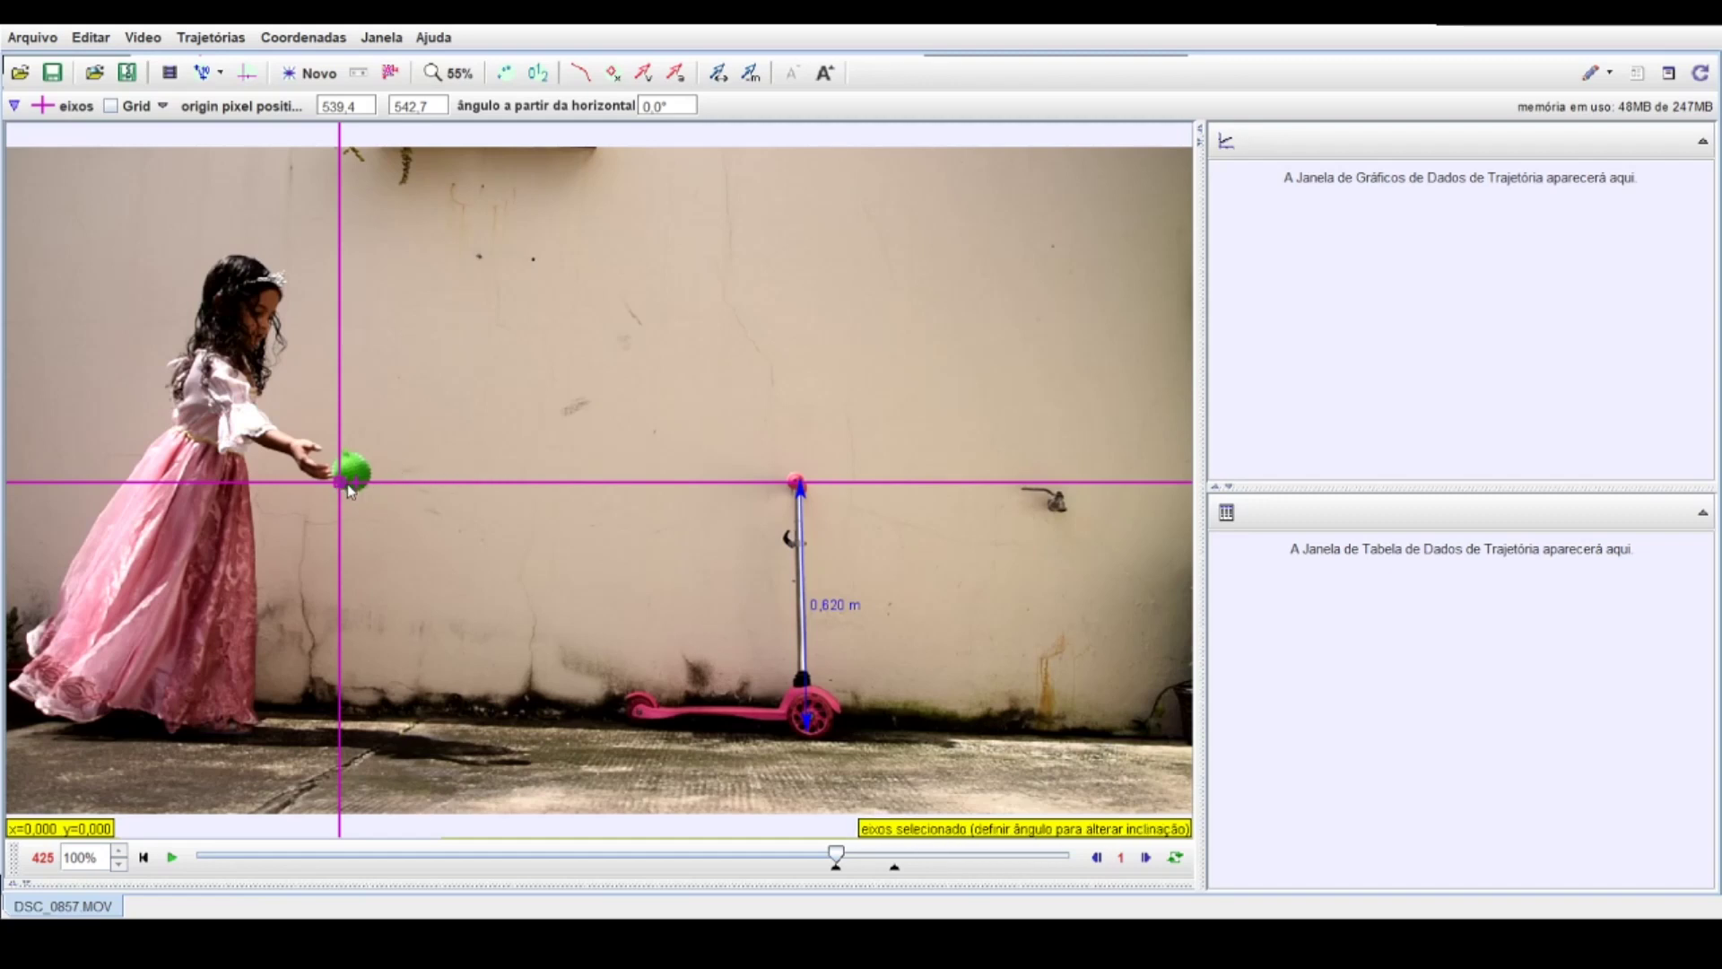
pyautogui.moveTo(357, 491); pyautogui.dragTo(396, 427)
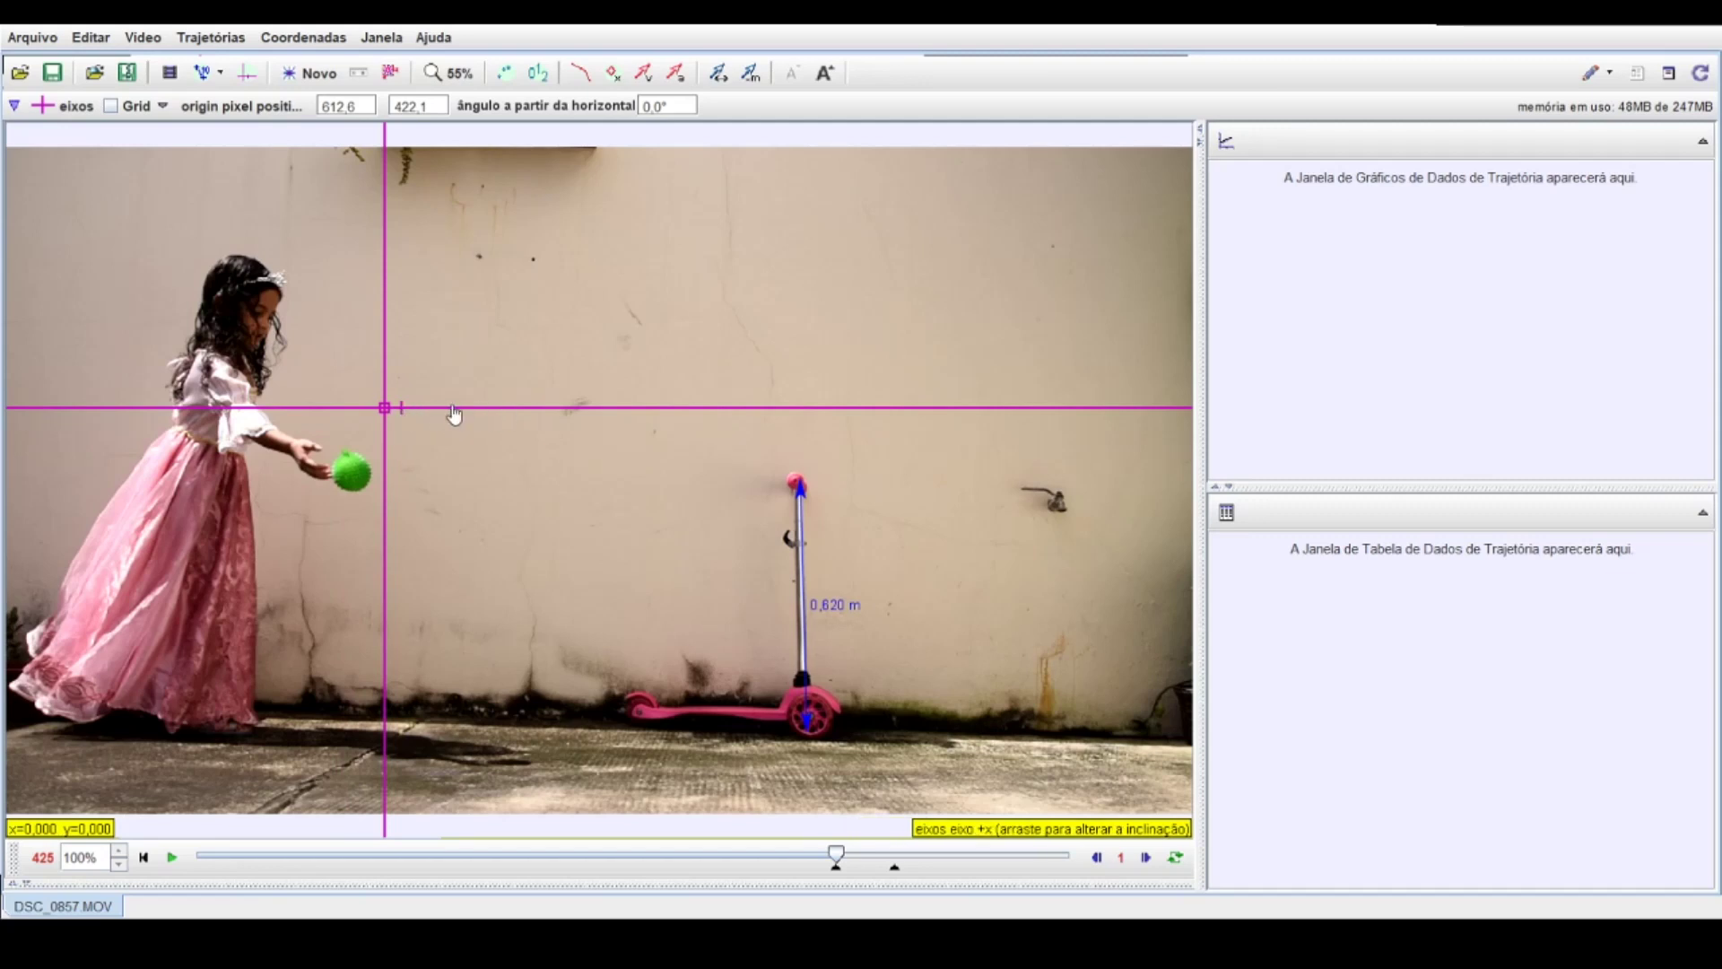
pyautogui.moveTo(384, 414); pyautogui.dragTo(341, 487)
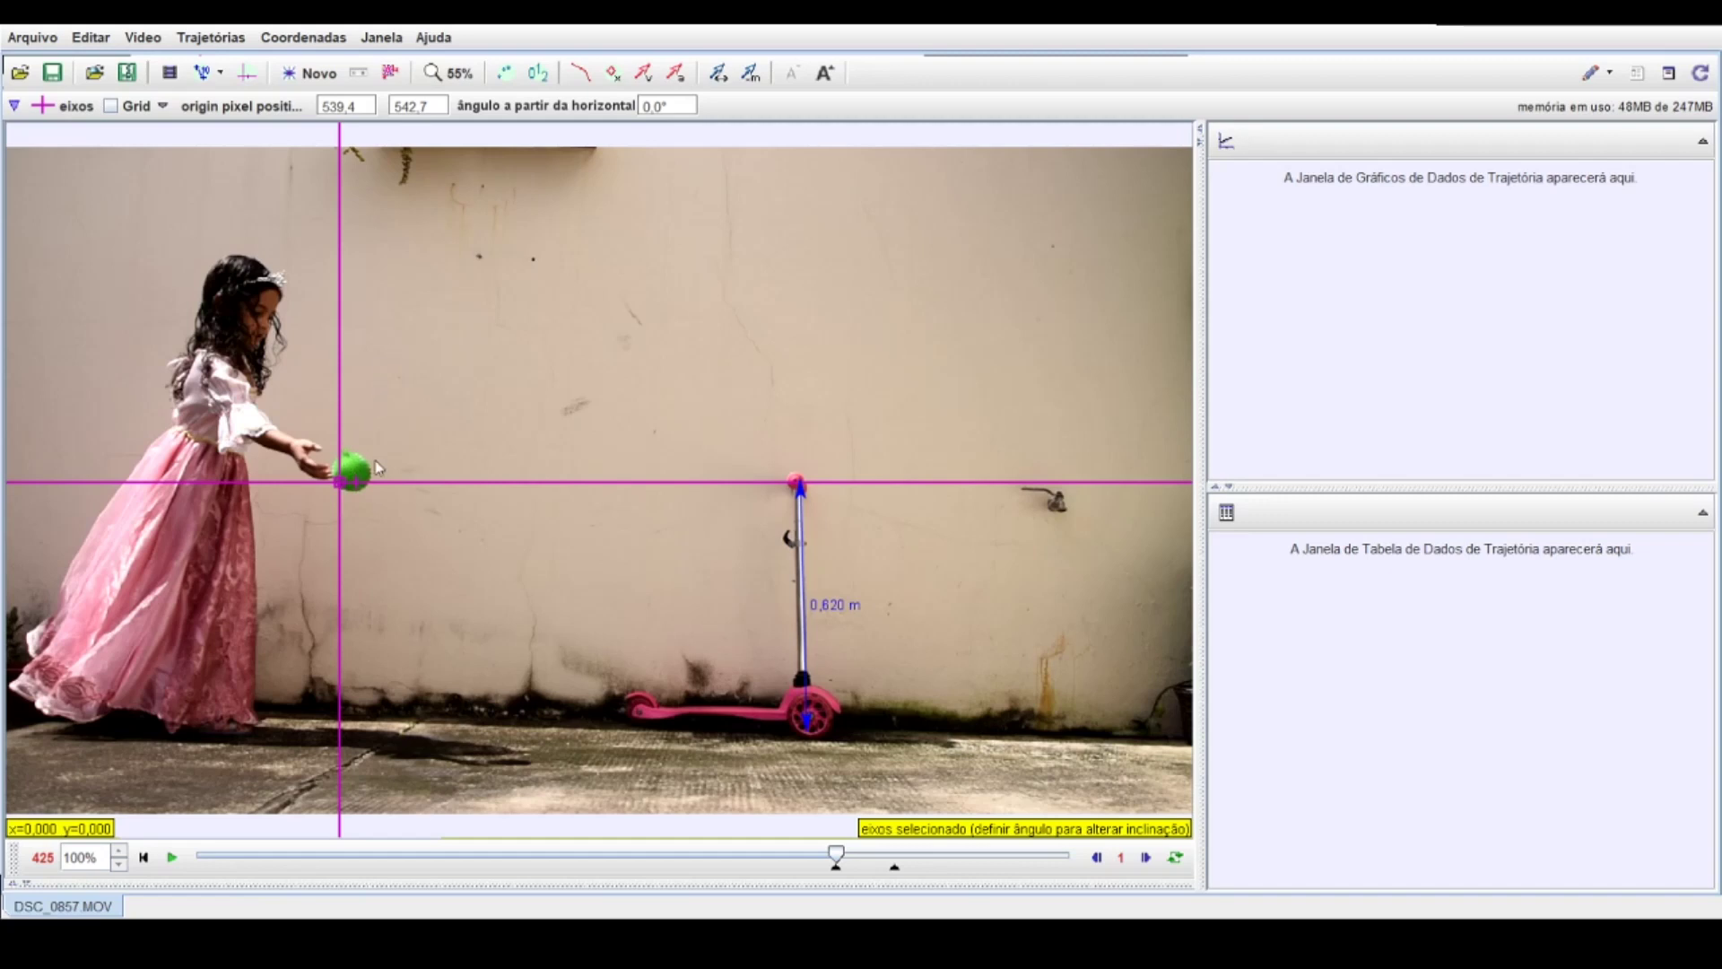
# Create a new point mass track (Ponto de Massa) for marking the ball's positions.
pyautogui.click(214, 43)
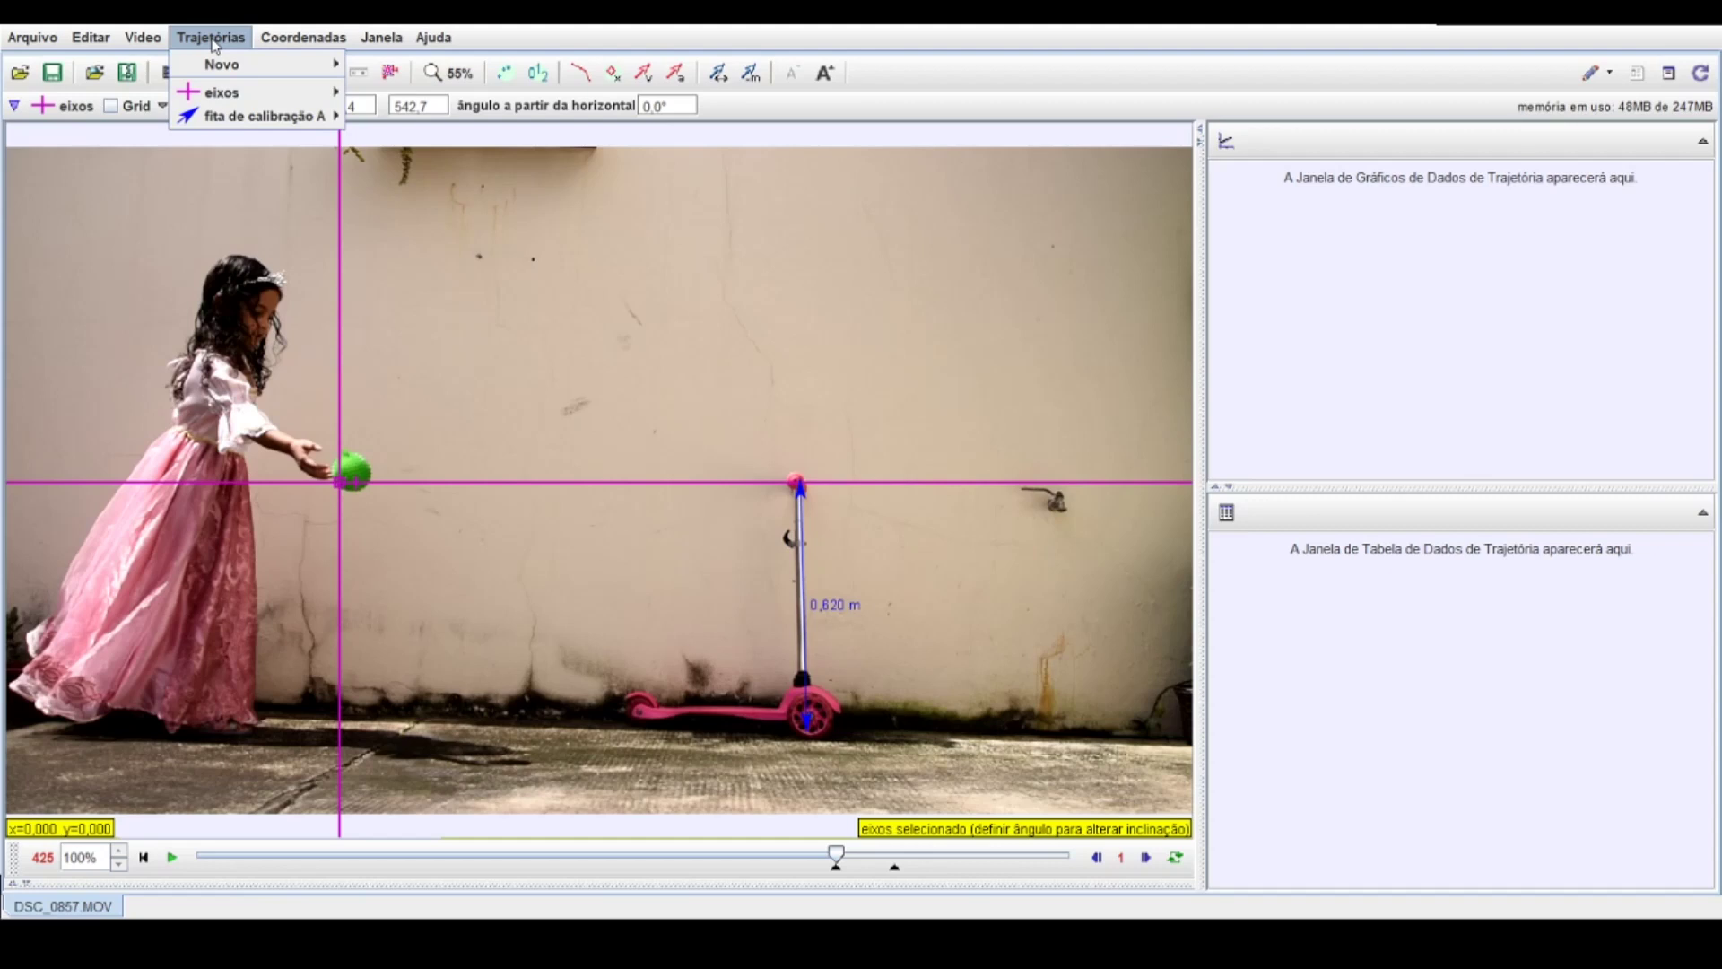
pyautogui.moveTo(213, 68)
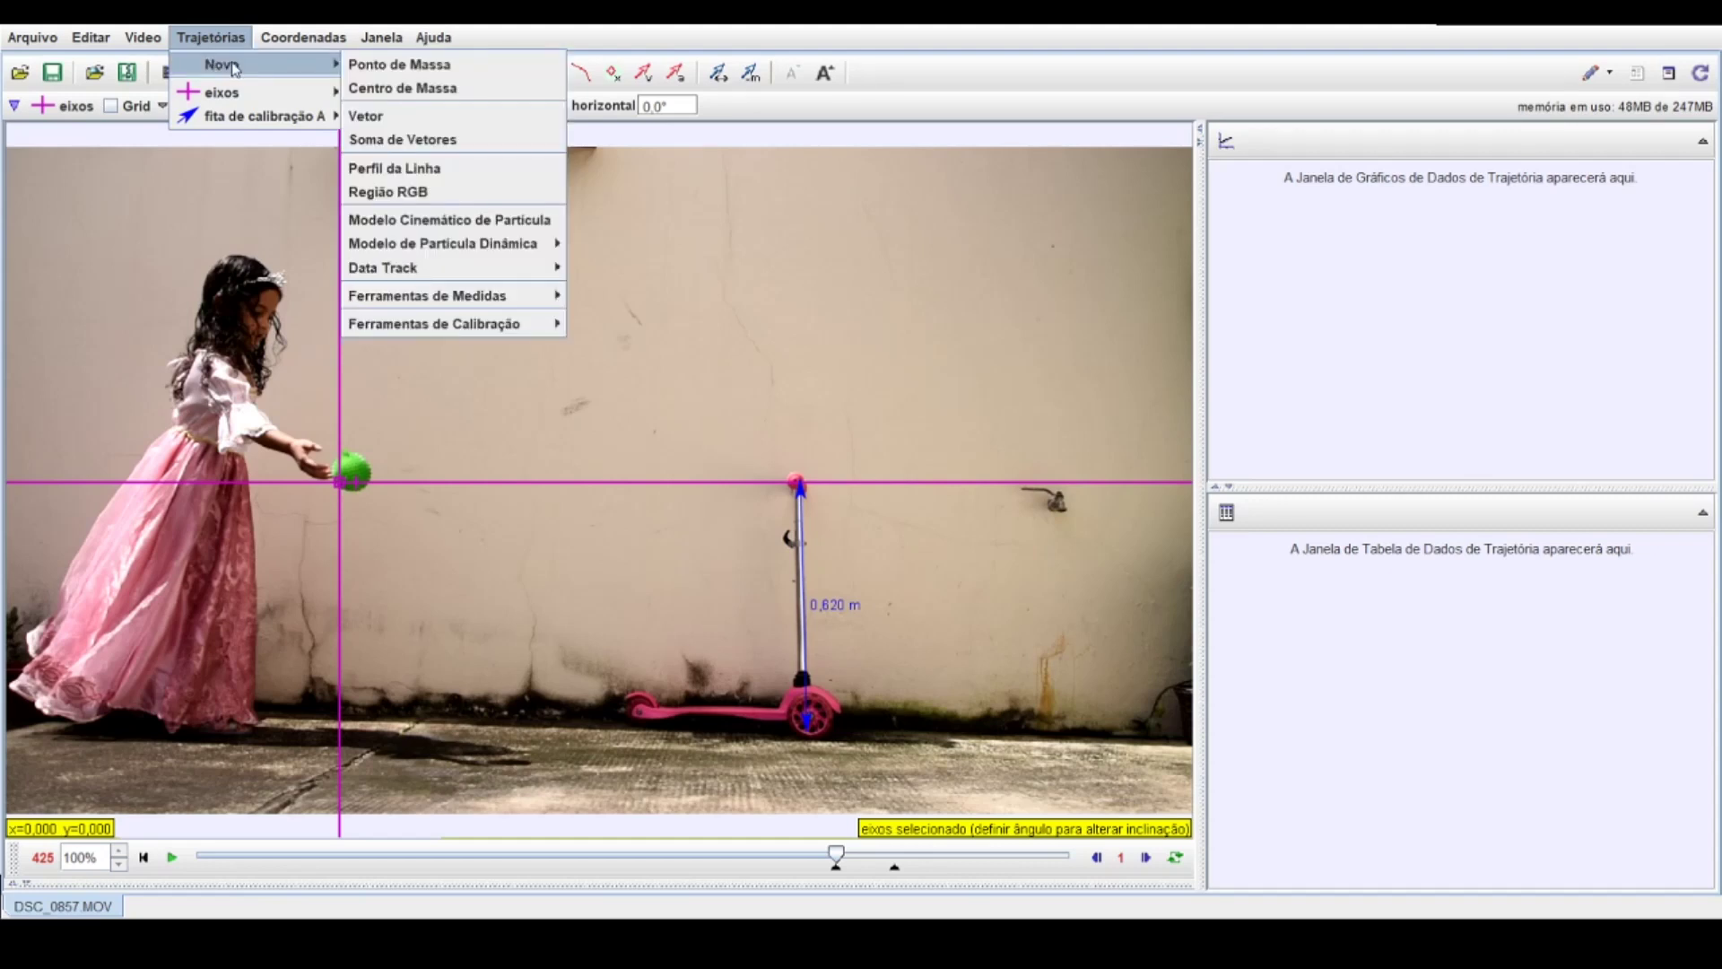
pyautogui.click(392, 70)
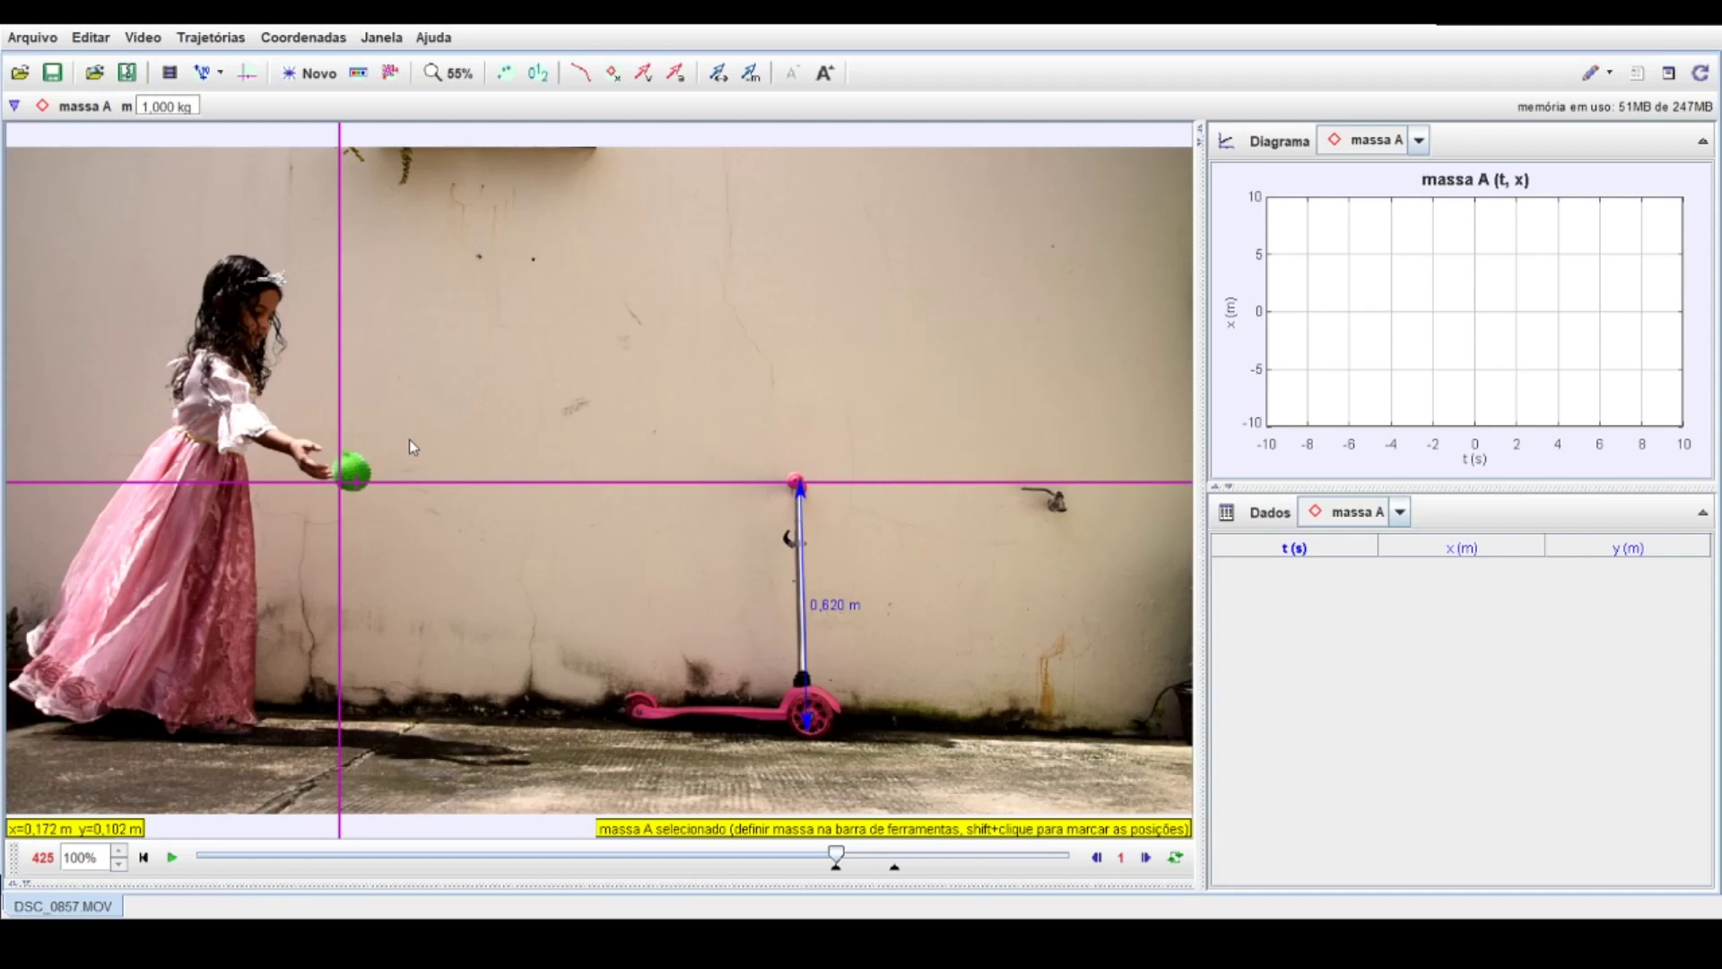
pyautogui.press('shift')
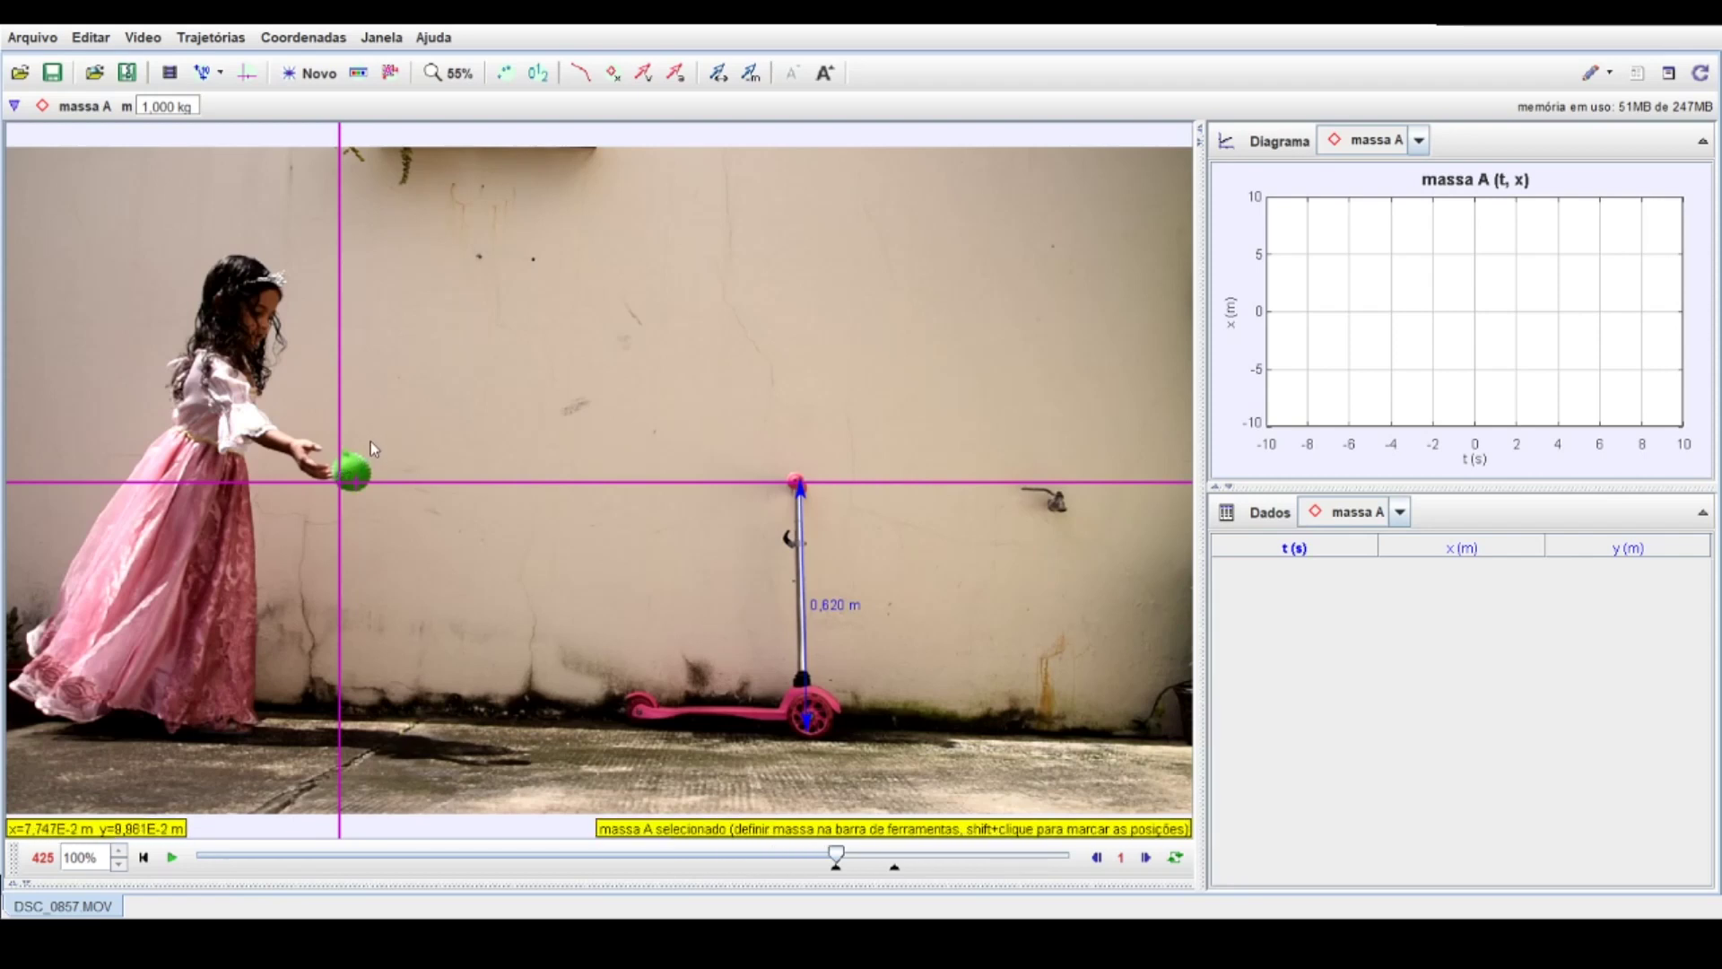
# Mark the center of the green ball as massa A's position in frames 425 and 426.
pyautogui.press('shift')
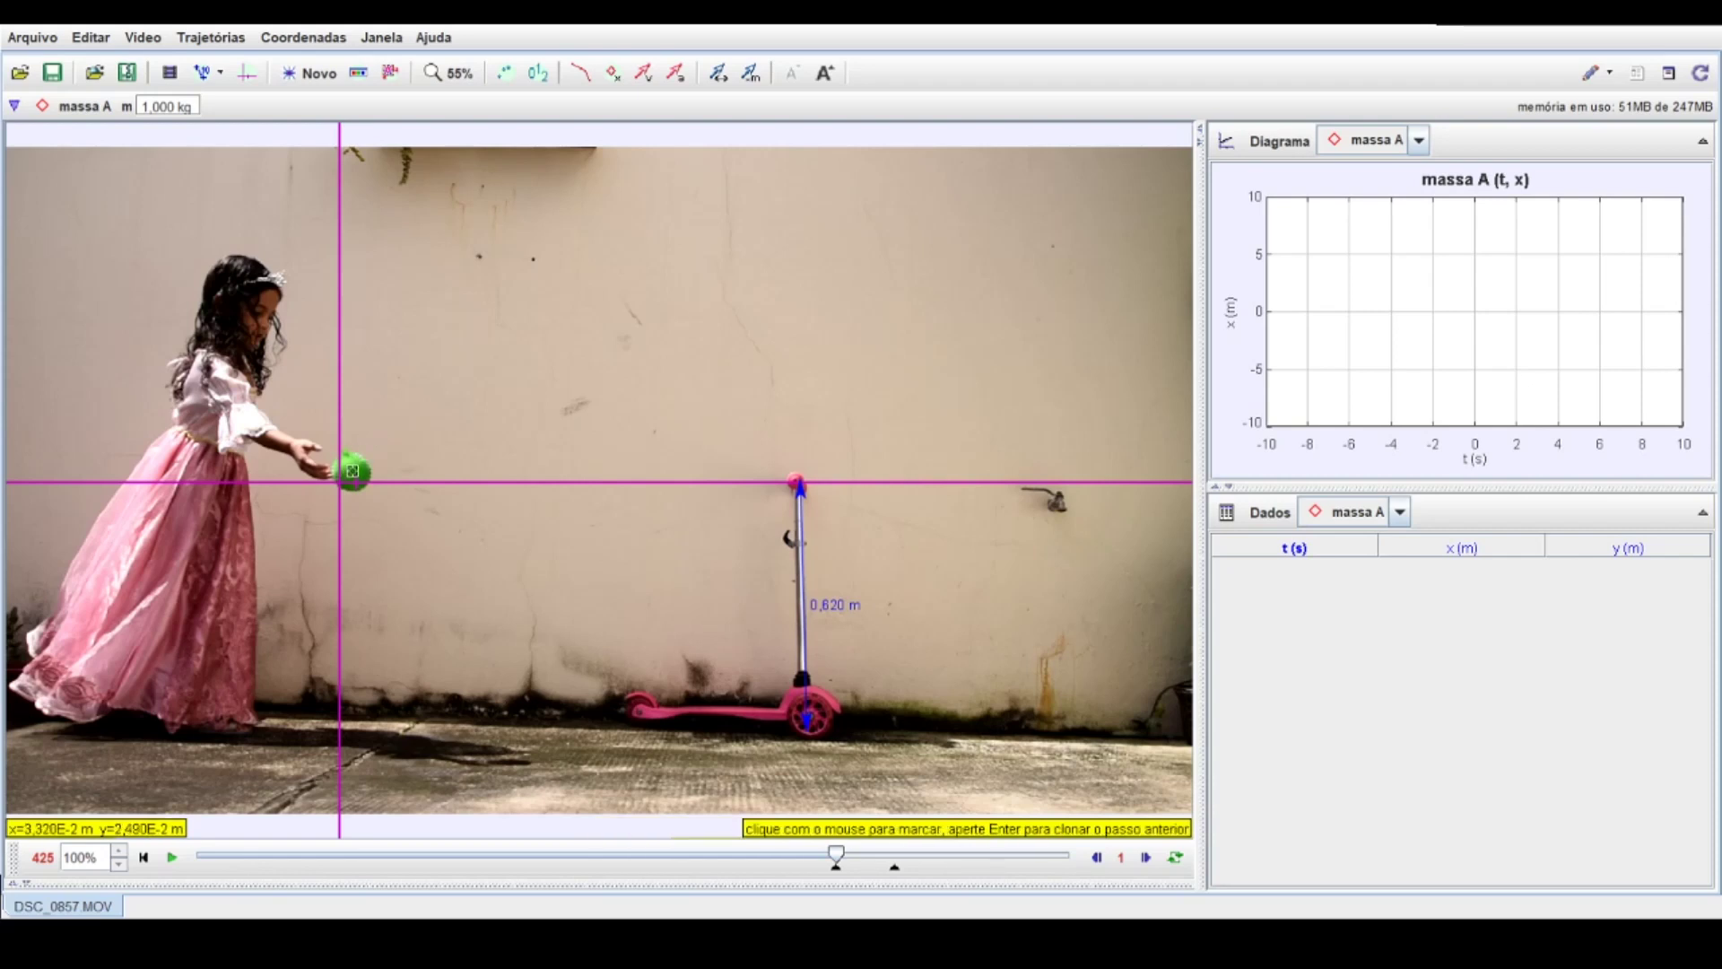
pyautogui.keyDown('shift'); pyautogui.click(353, 471); pyautogui.keyUp('shift')
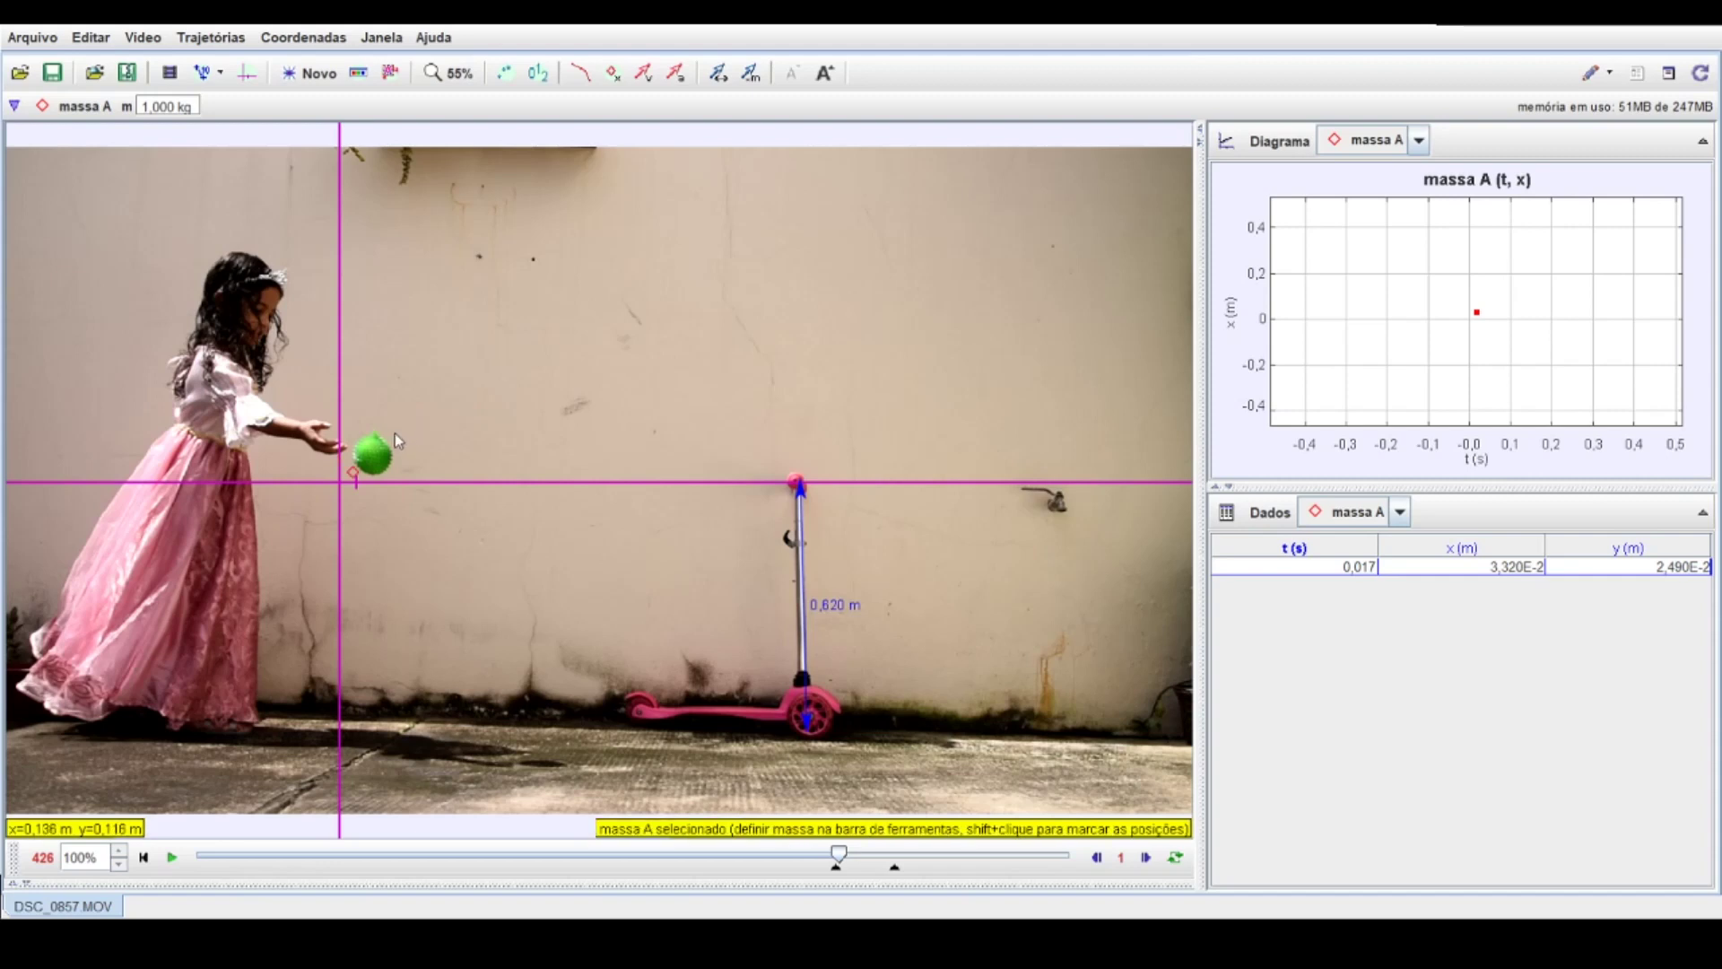
pyautogui.press('shift')
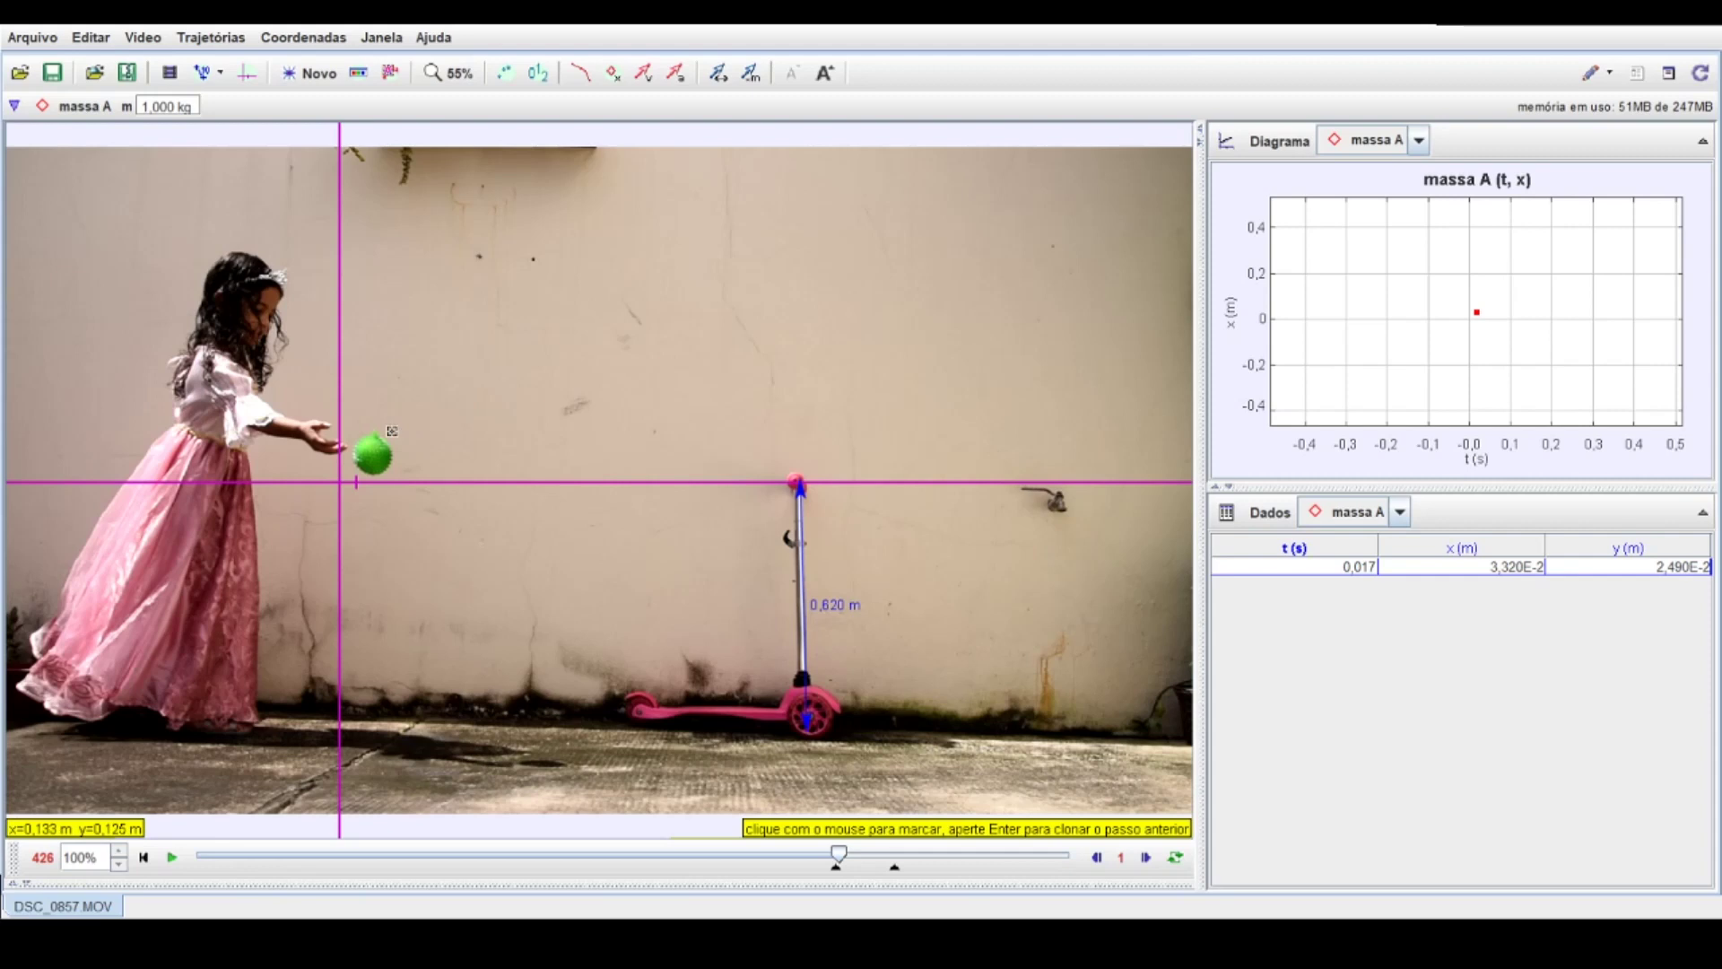
pyautogui.press('shift')
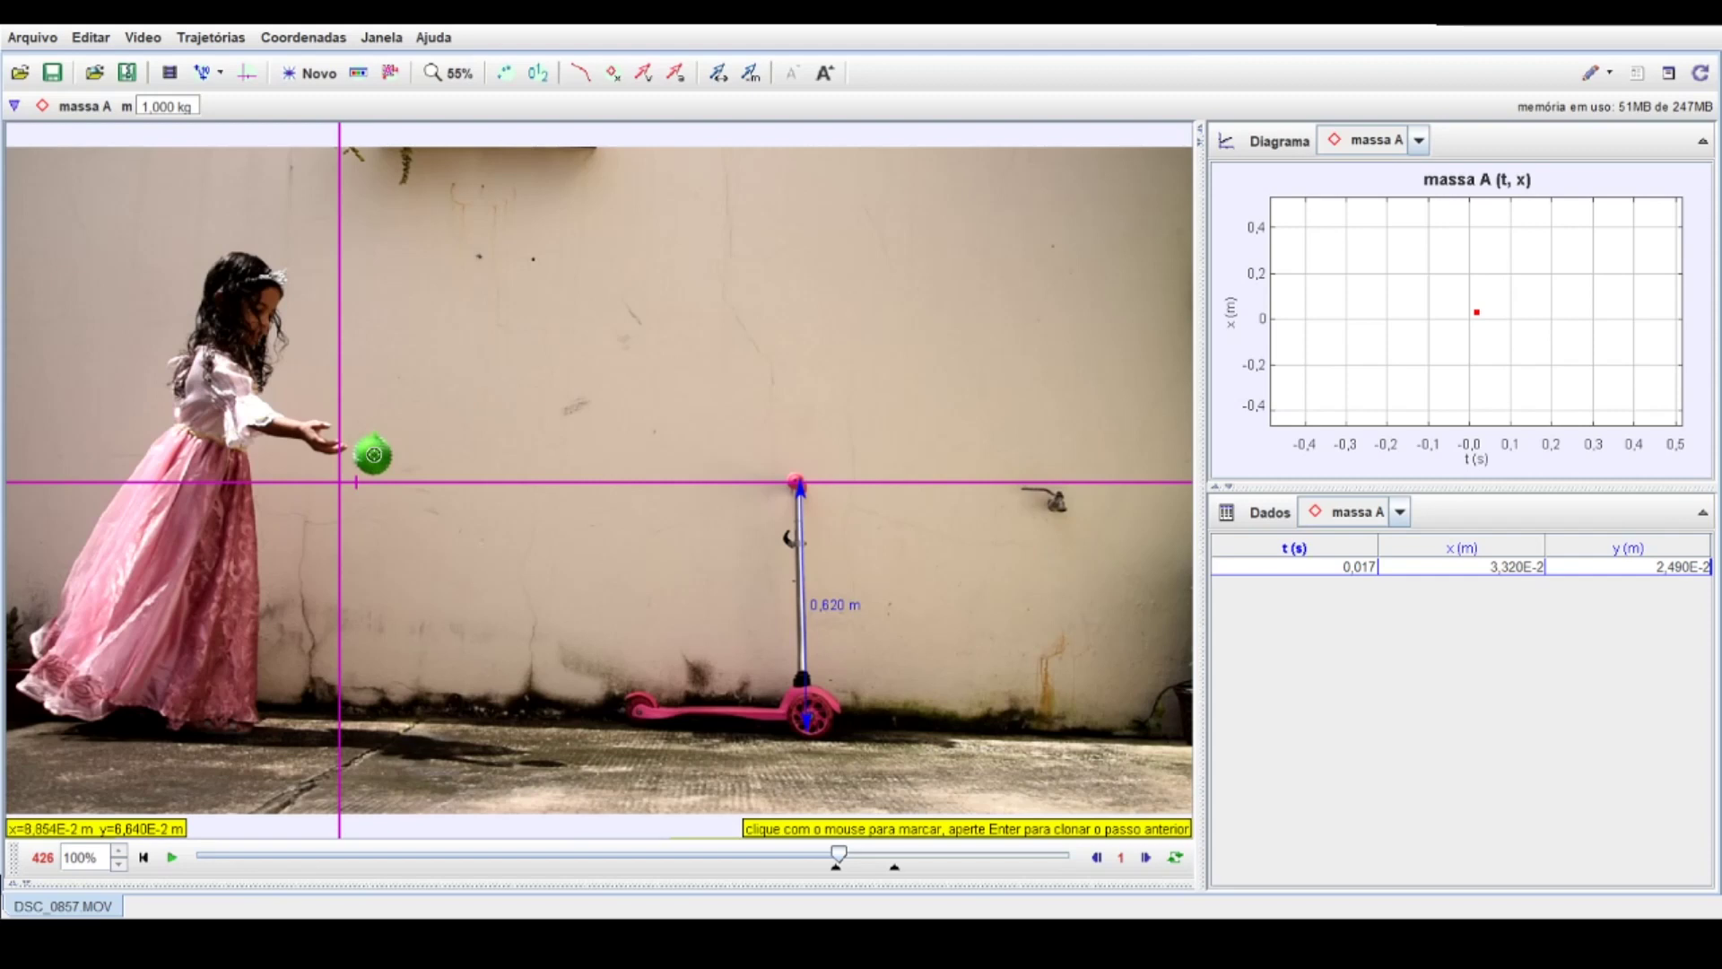
pyautogui.keyDown('shift'); pyautogui.click(374, 455); pyautogui.keyUp('shift')
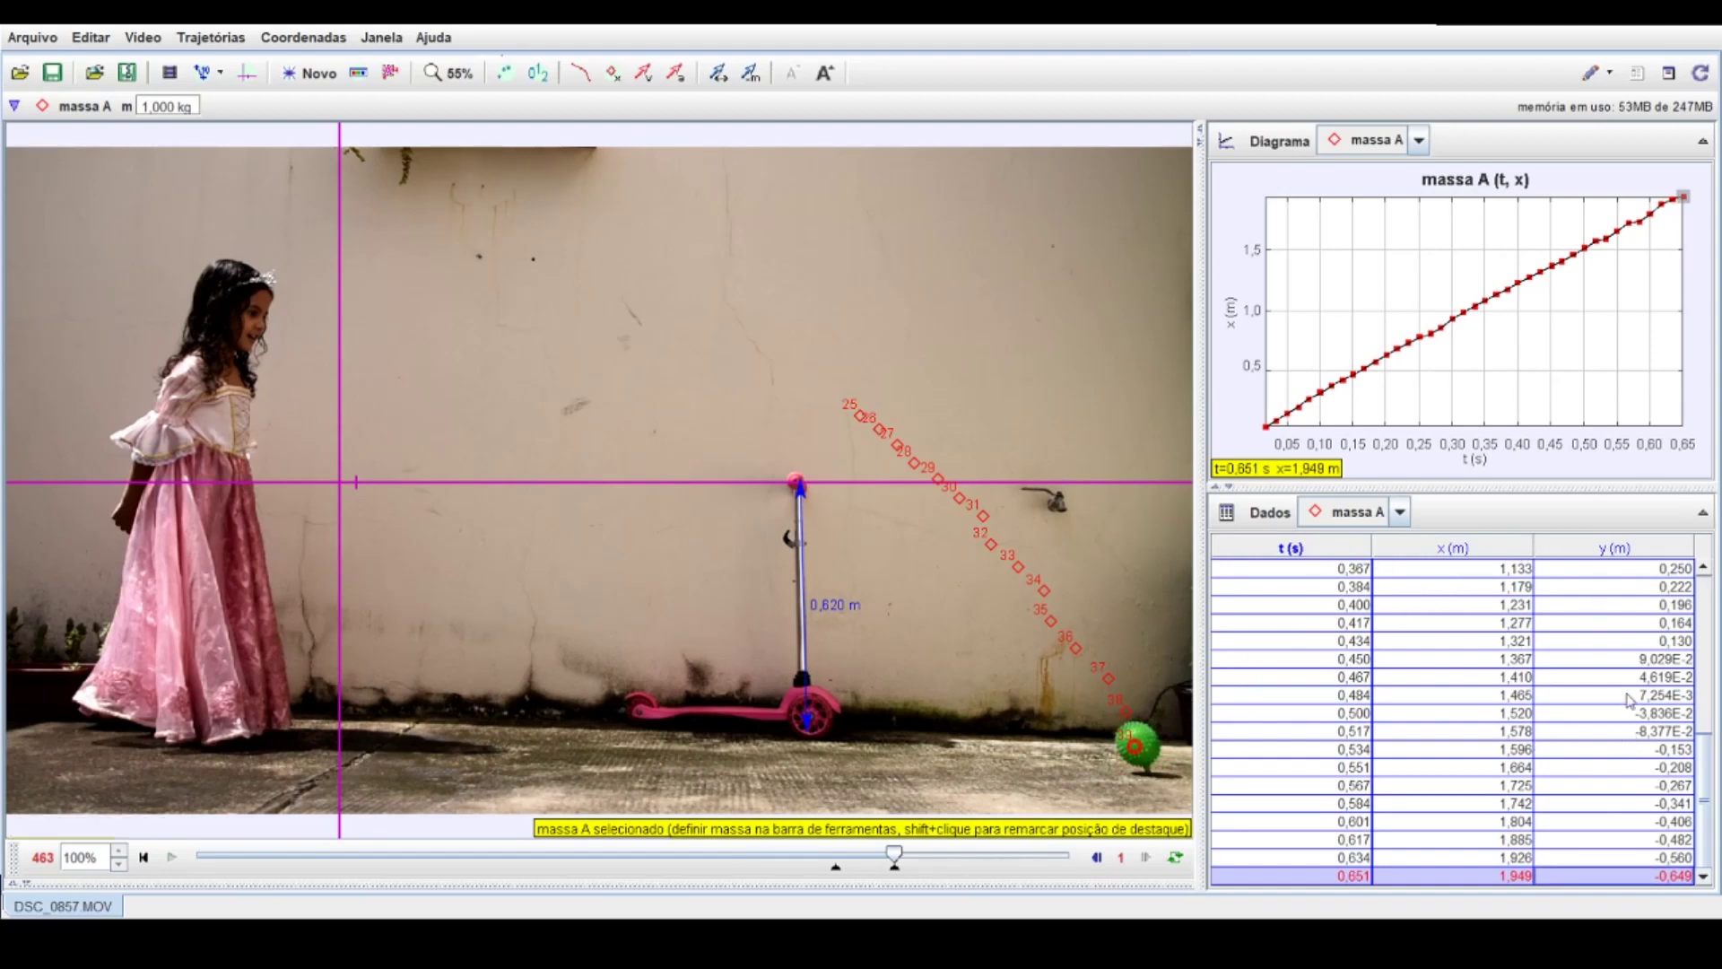
# Review massa A's data table, show all of its position marks (Todos os traços), and restore Muitos traços.
pyautogui.scroll(4, 1529, 689)
pyautogui.scroll(-4, 1529, 689)
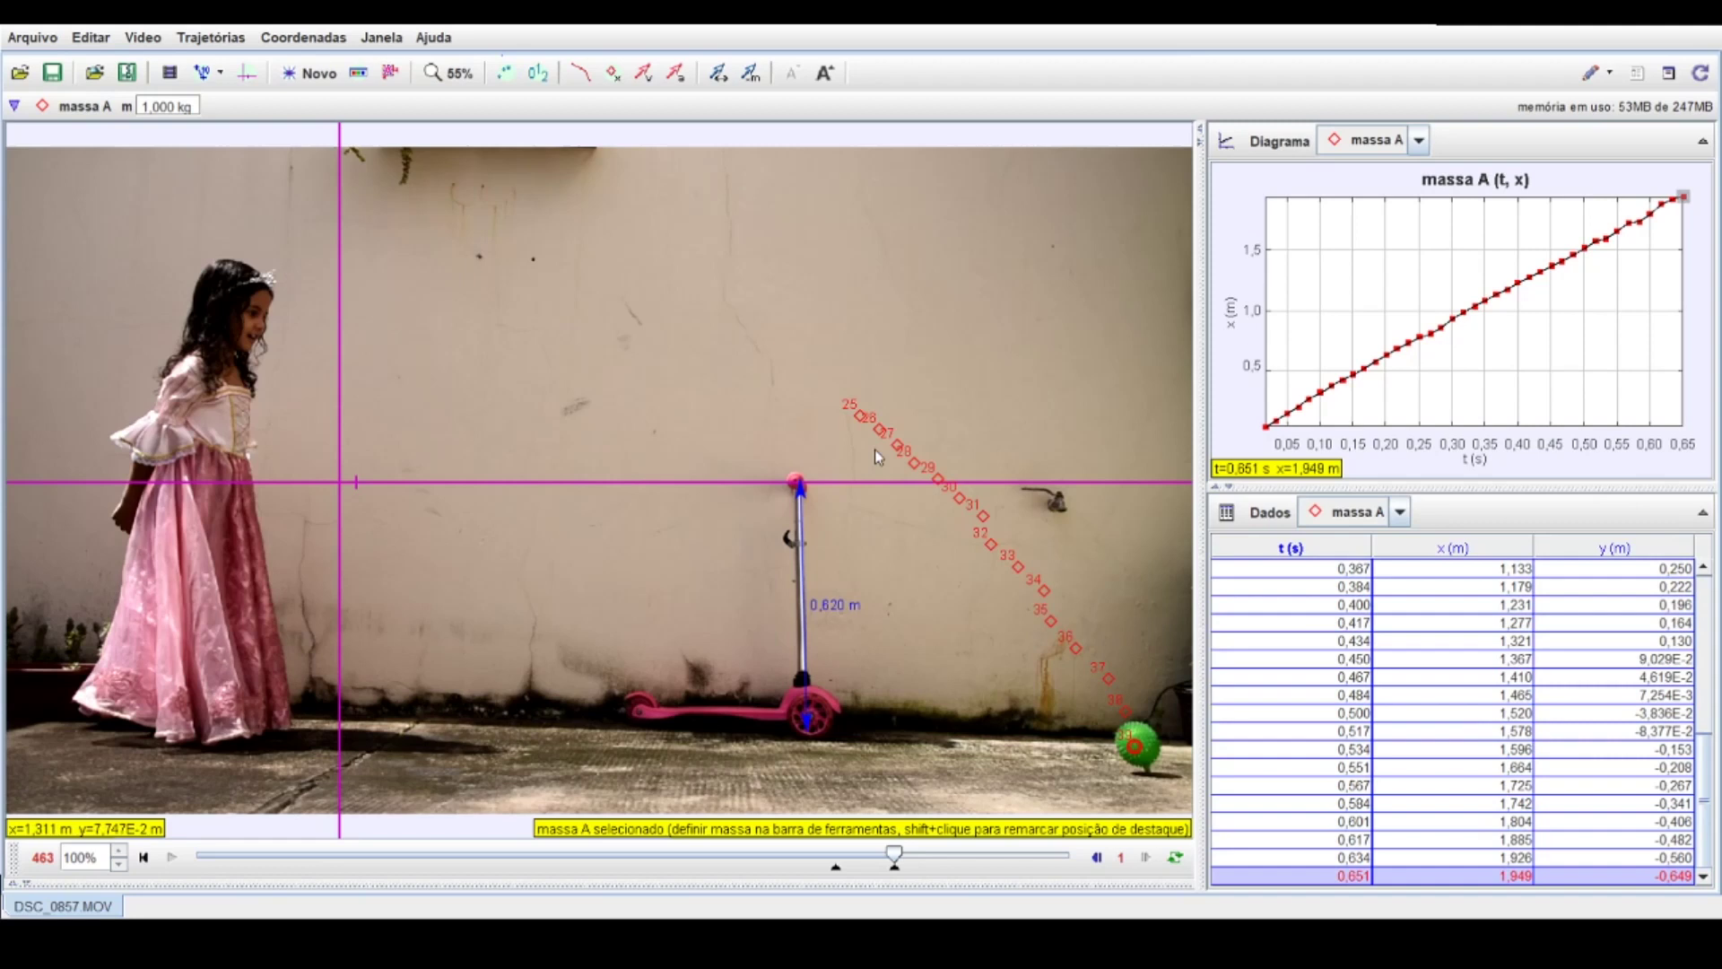
pyautogui.click(508, 80)
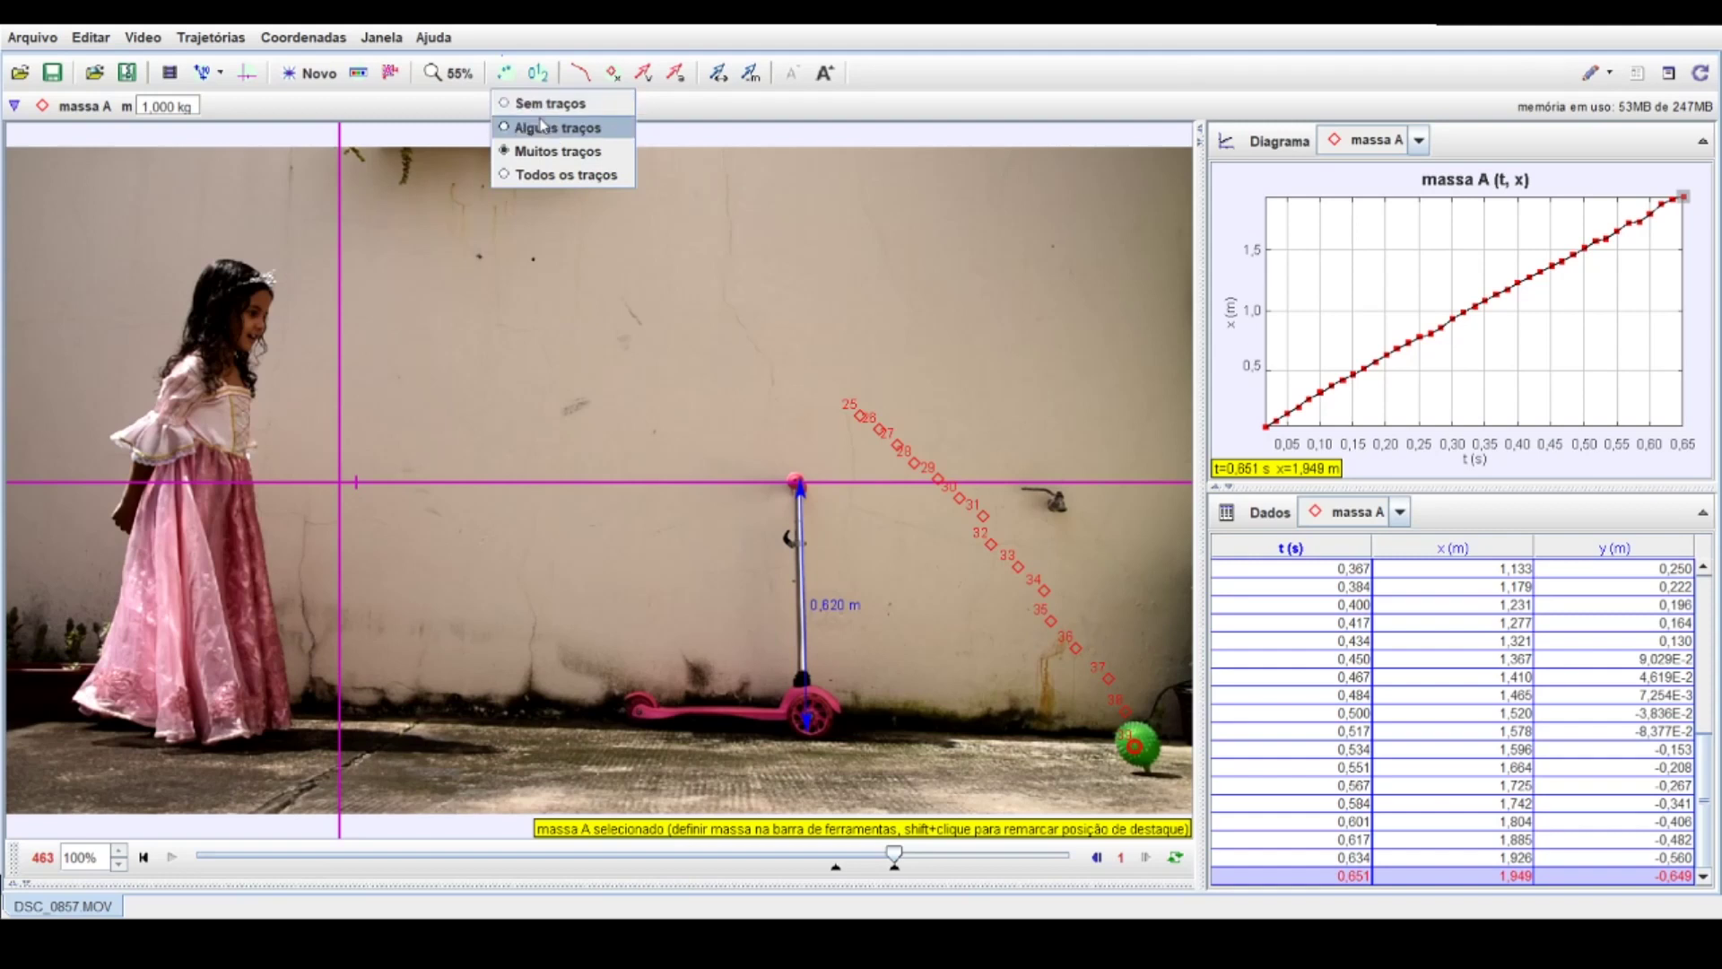
pyautogui.click(546, 175)
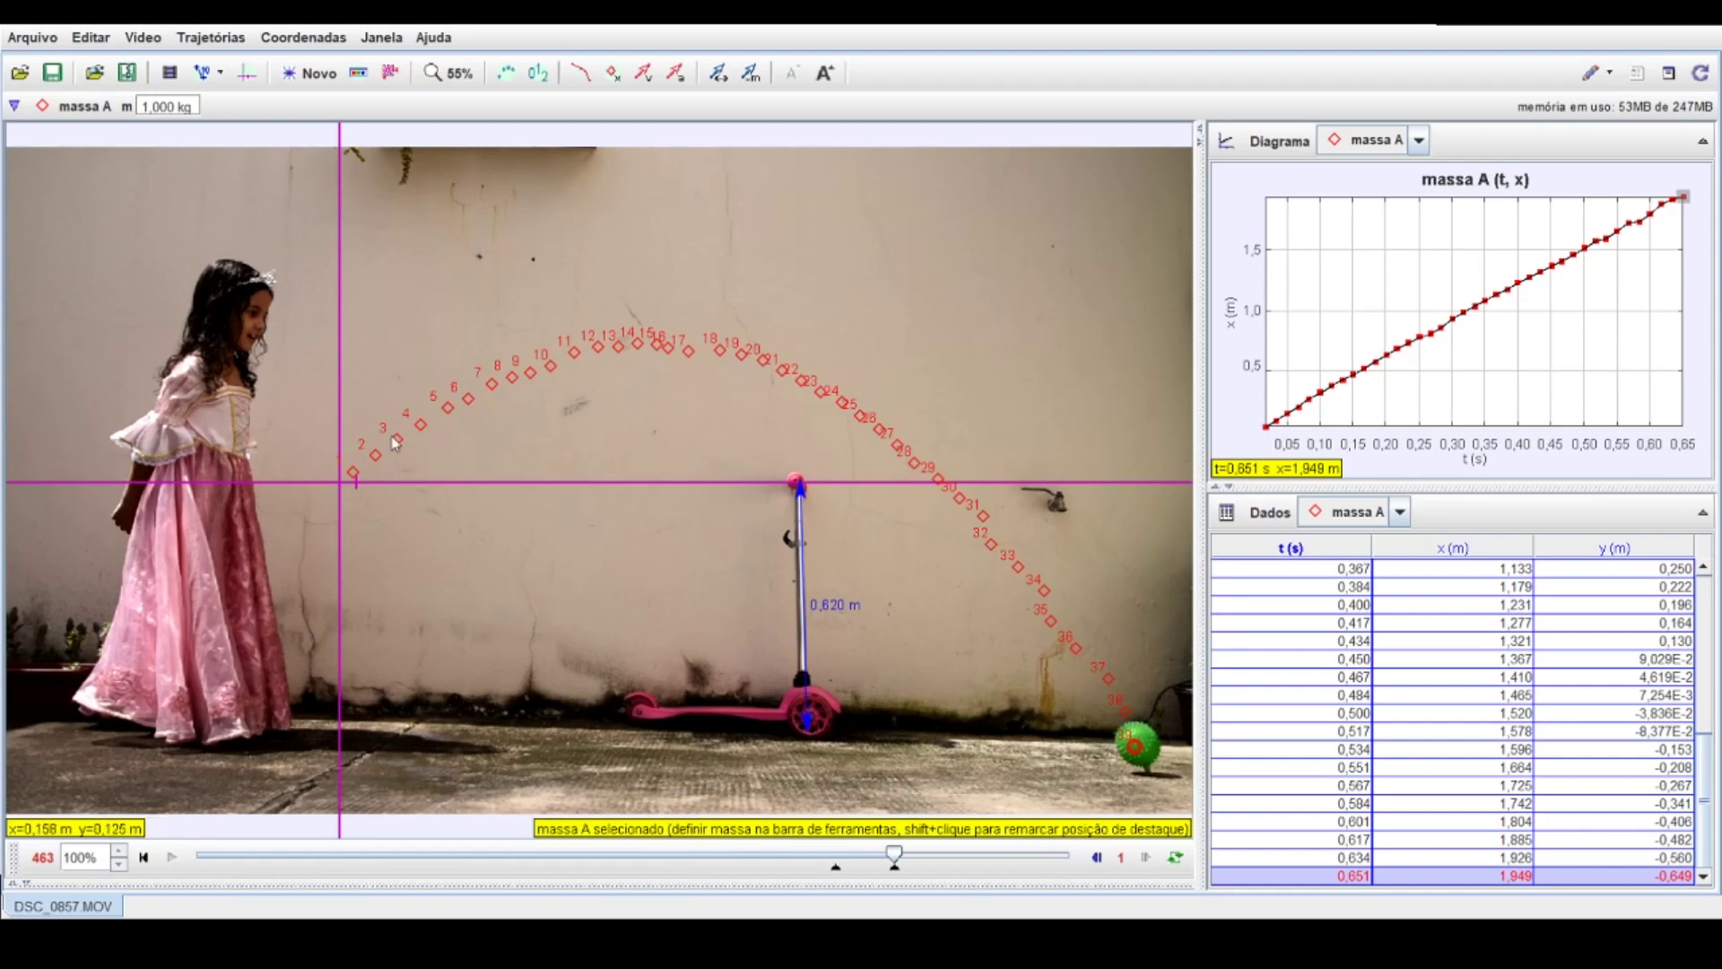
pyautogui.click(507, 73)
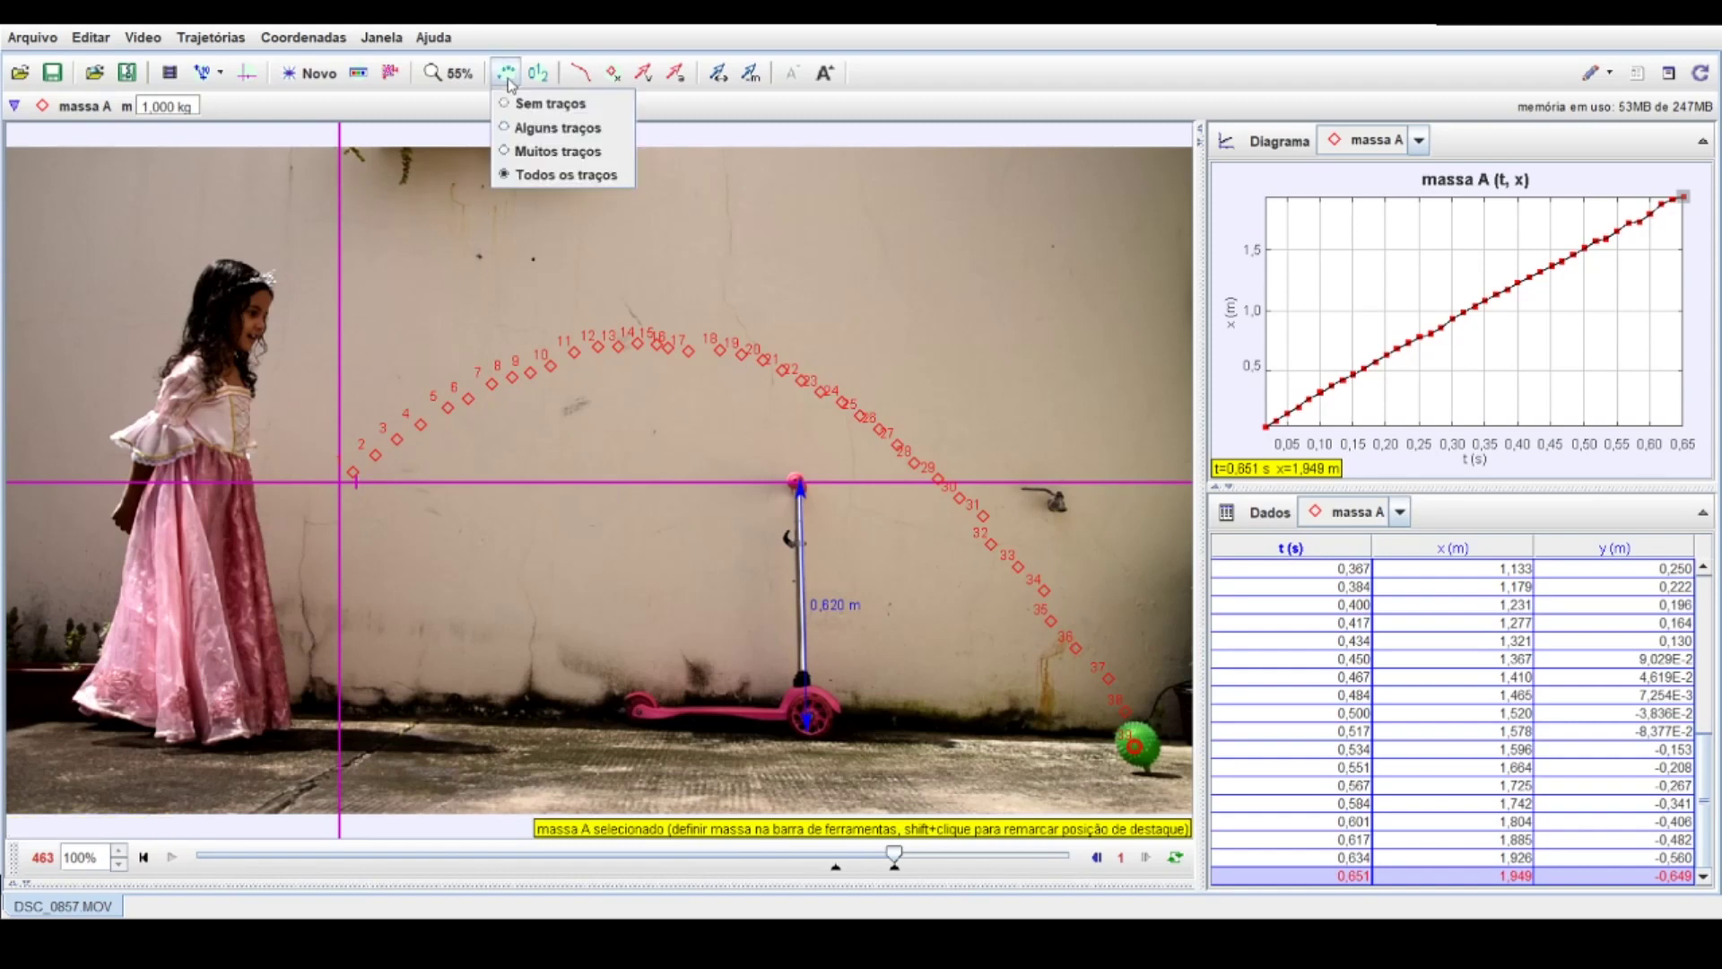
pyautogui.click(525, 155)
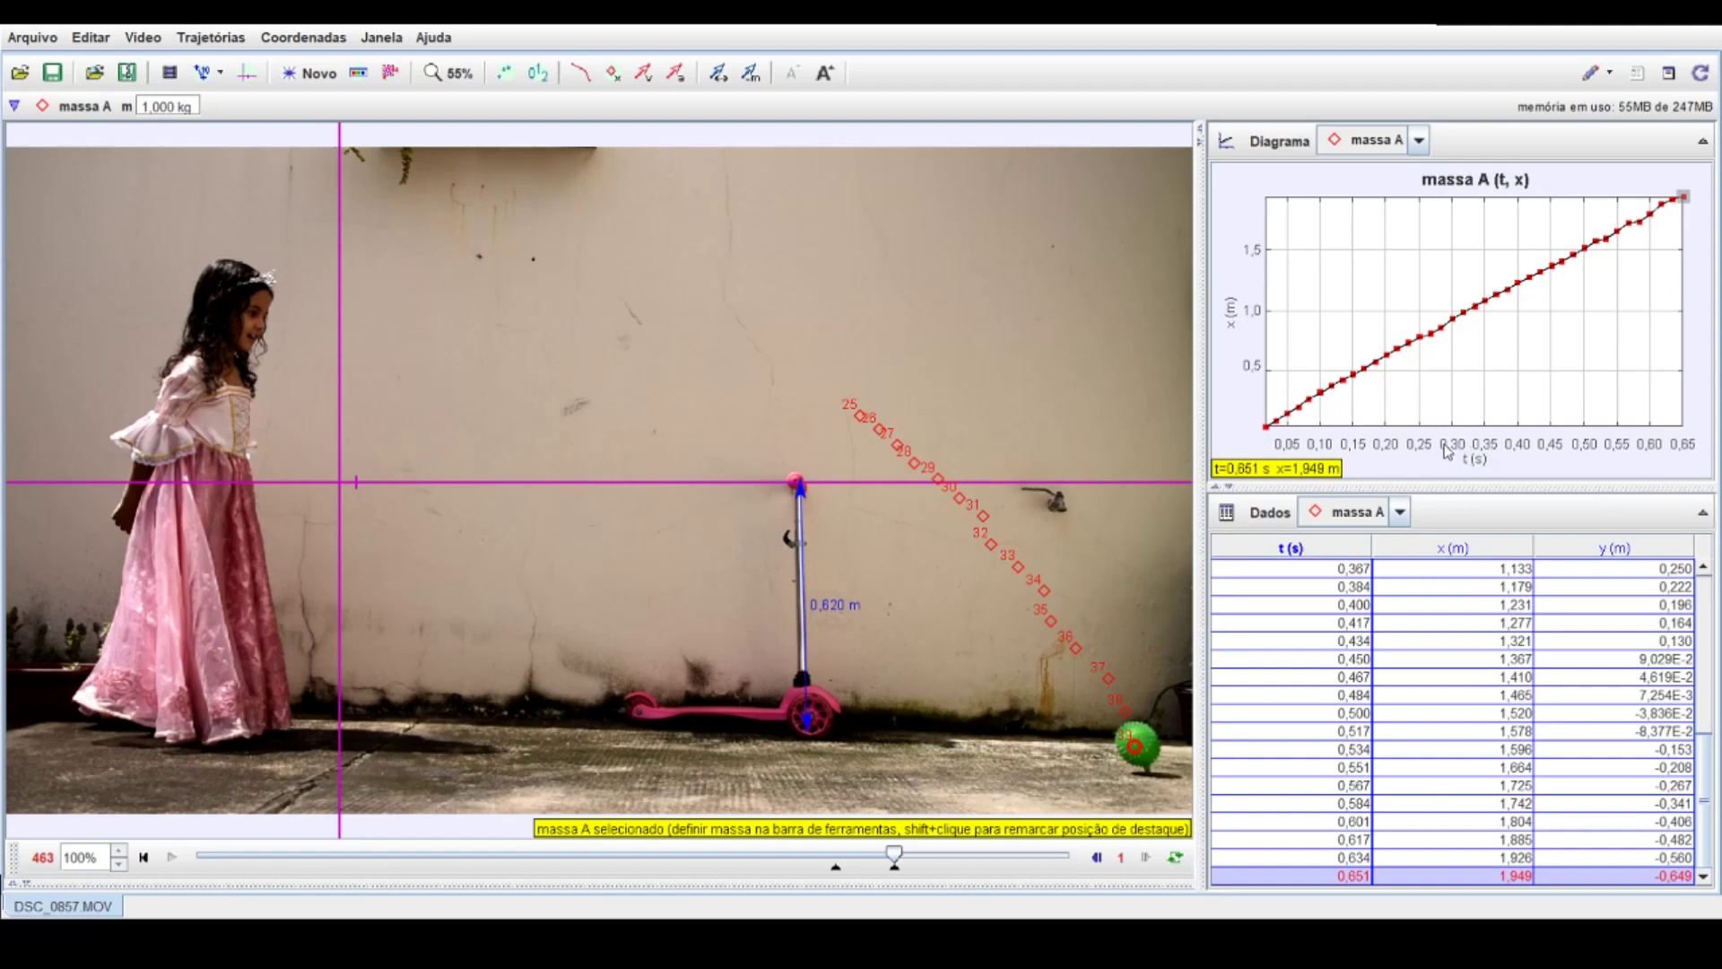
# Show two diagrams for massa A, plotting x and y against time.
pyautogui.click(1278, 141)
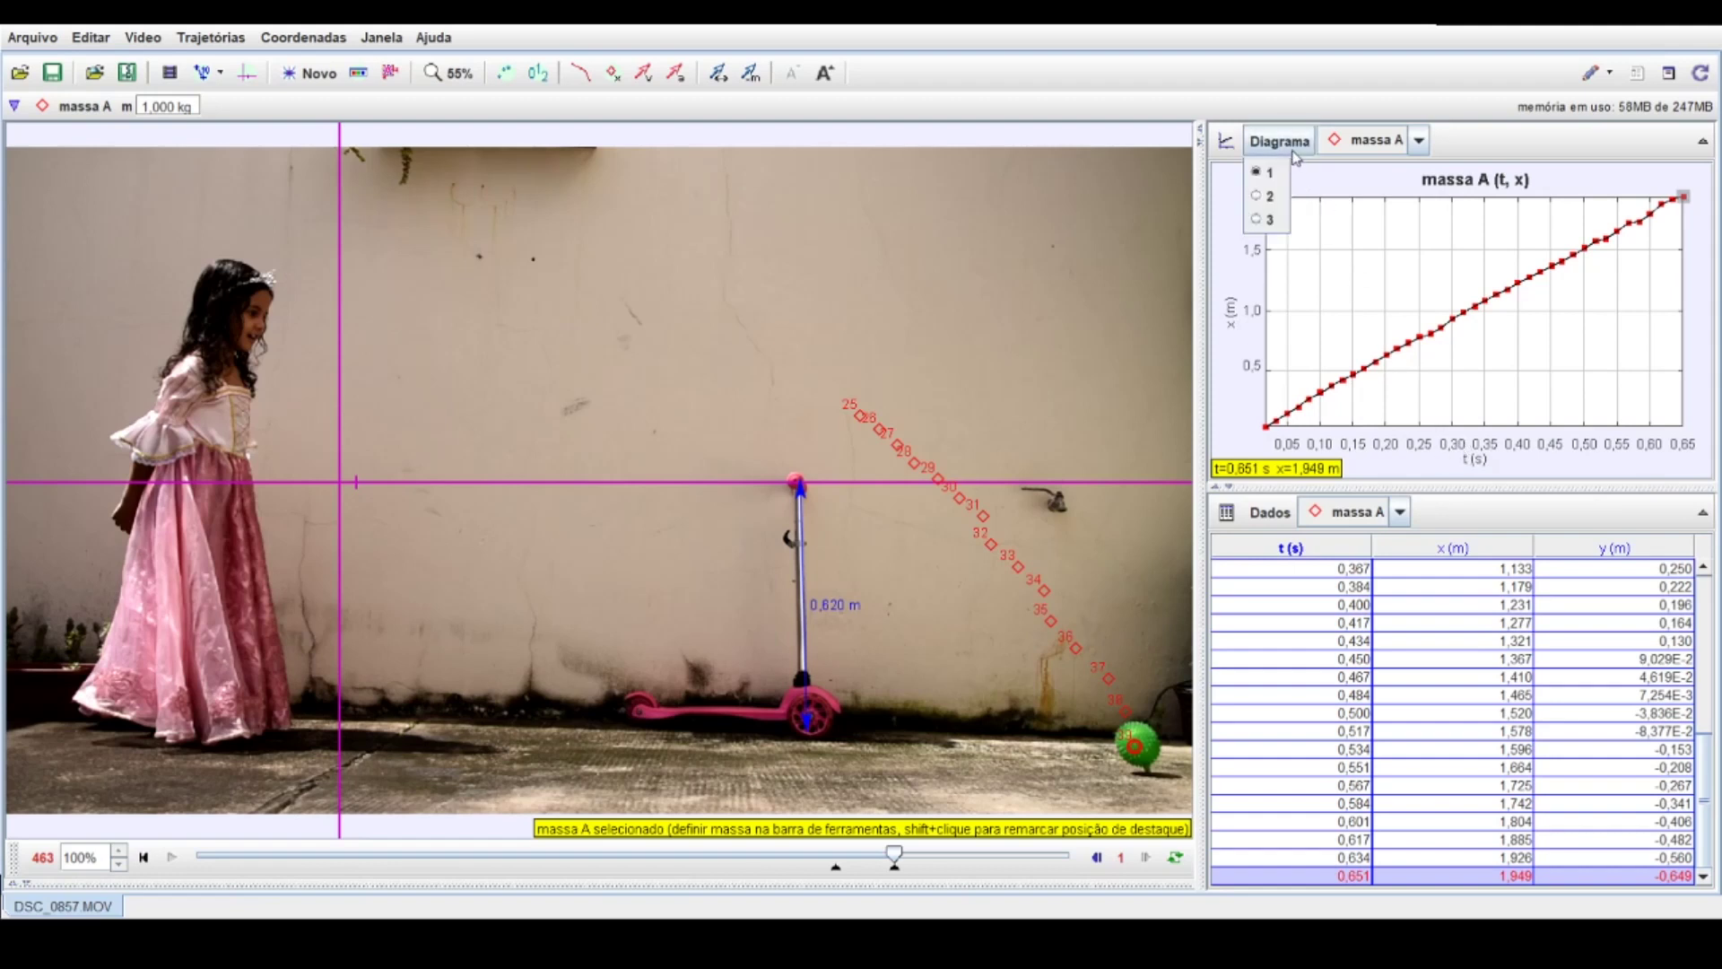
pyautogui.click(1257, 197)
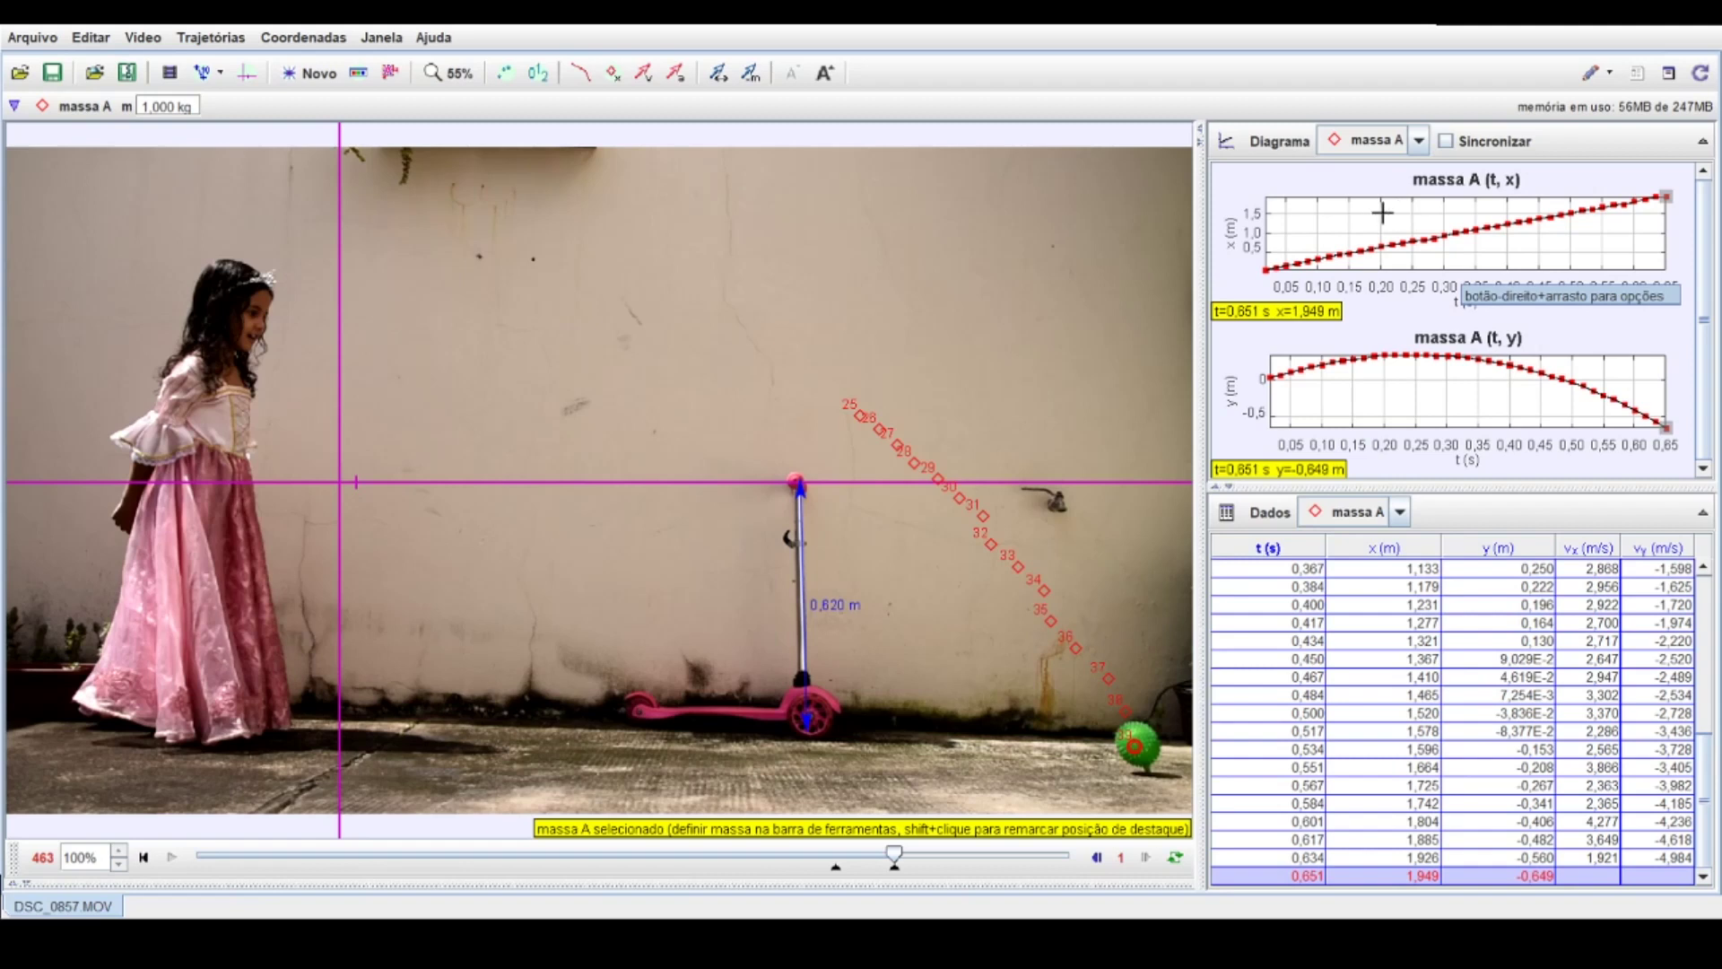
# Open the x-versus-t diagram of massa A for data analysis and hide the lines connecting its points.
pyautogui.moveTo(1312, 269)
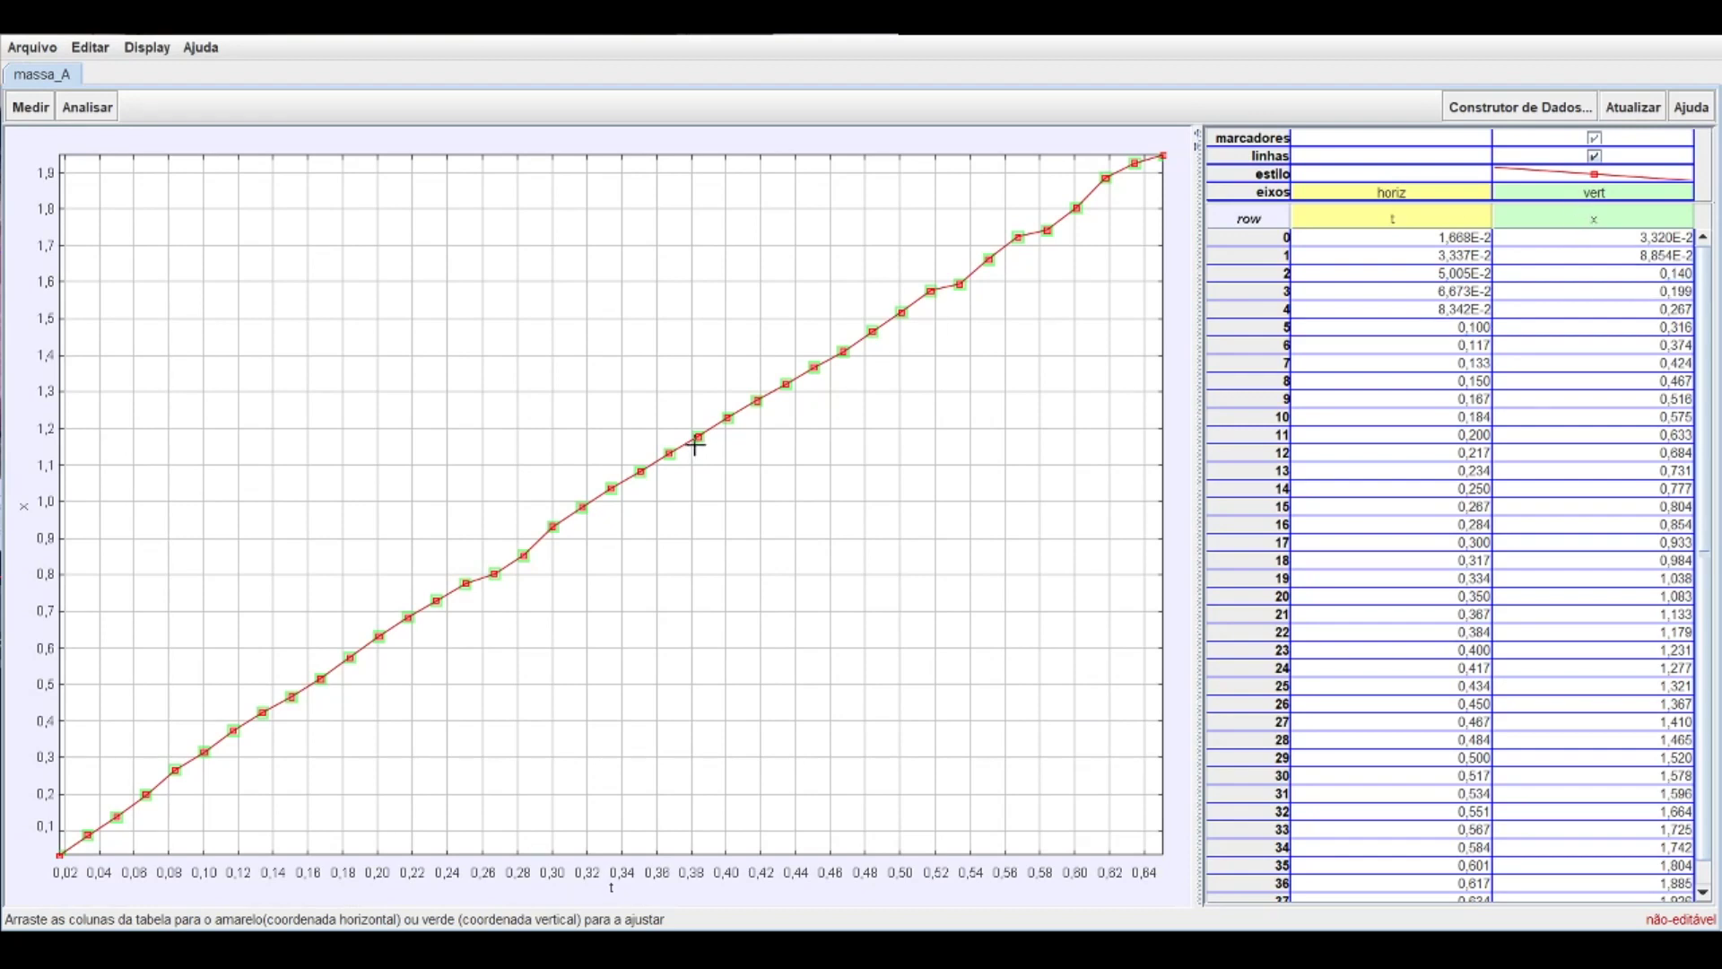
pyautogui.click(1595, 157)
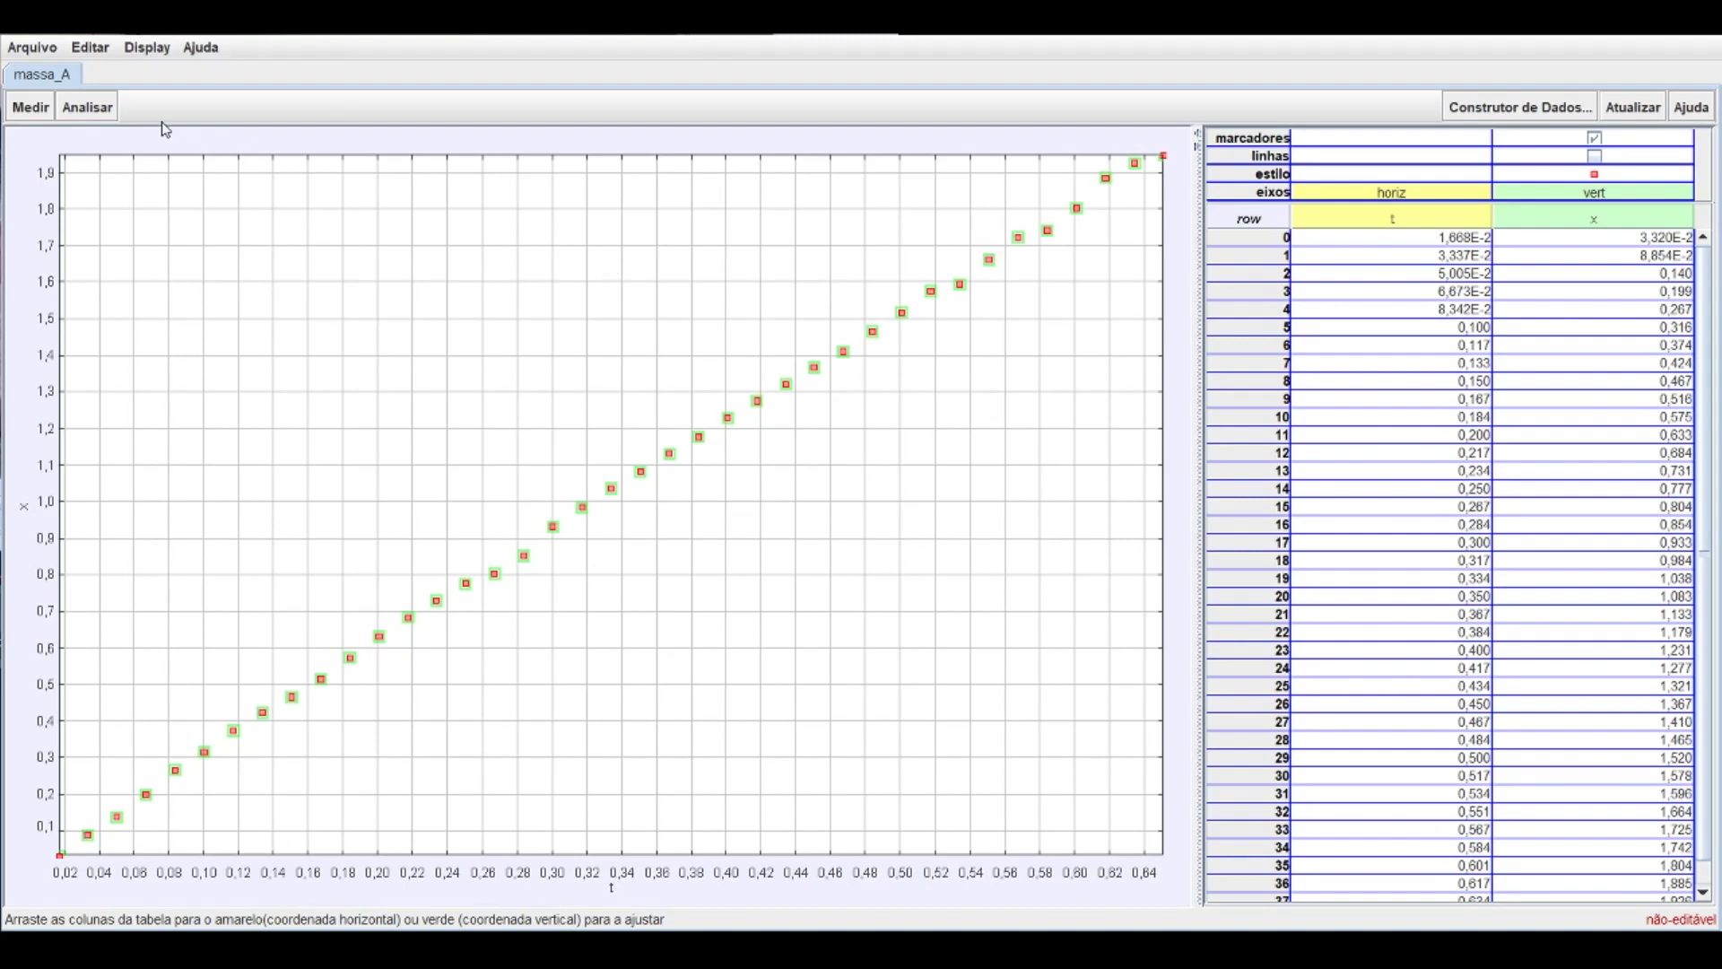
# Turn on curve fitting for x against t and choose the Linear fit.
pyautogui.click(90, 107)
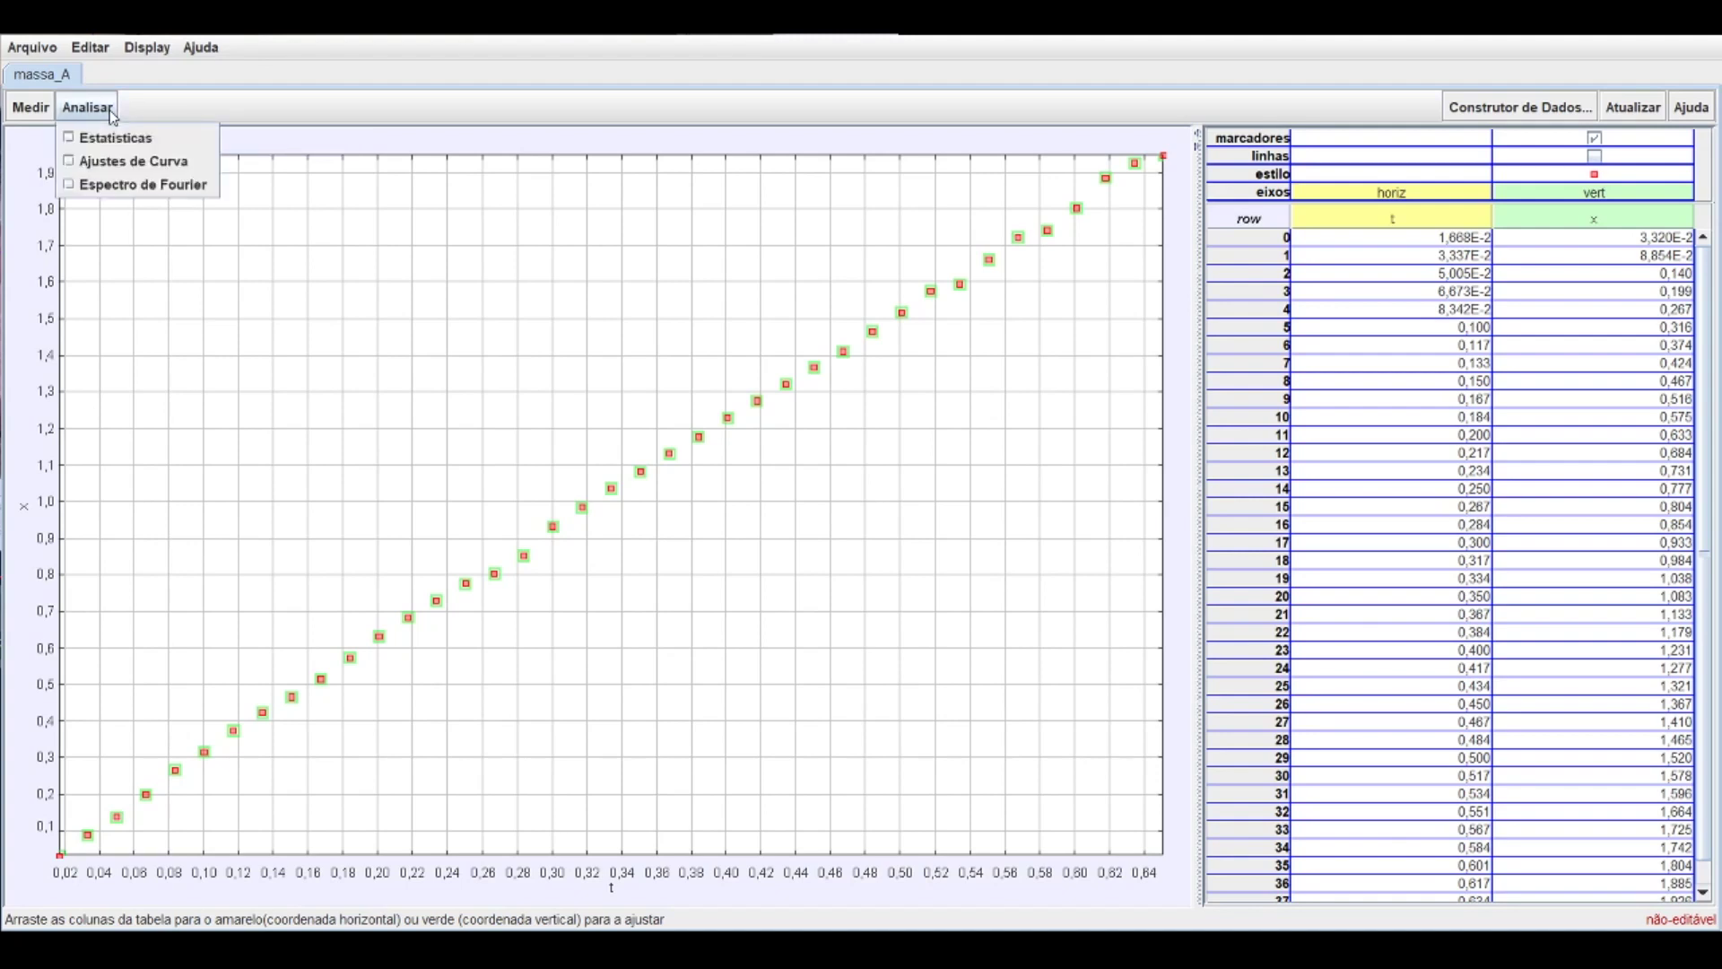
pyautogui.click(102, 170)
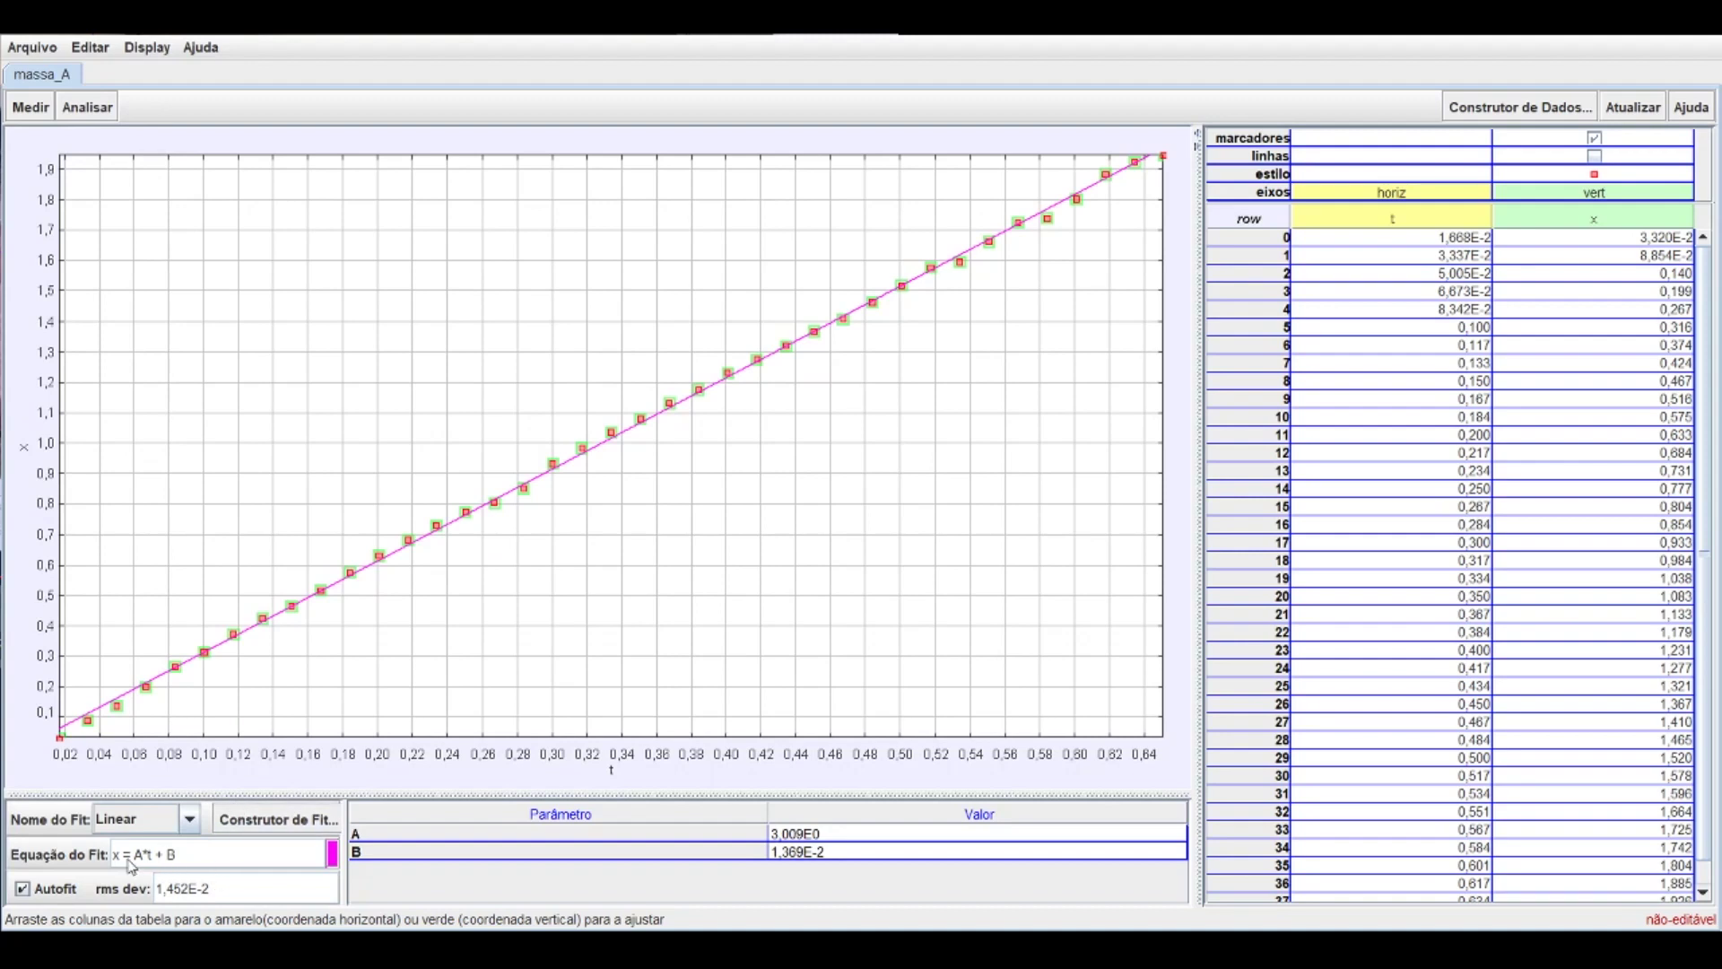
pyautogui.click(189, 819)
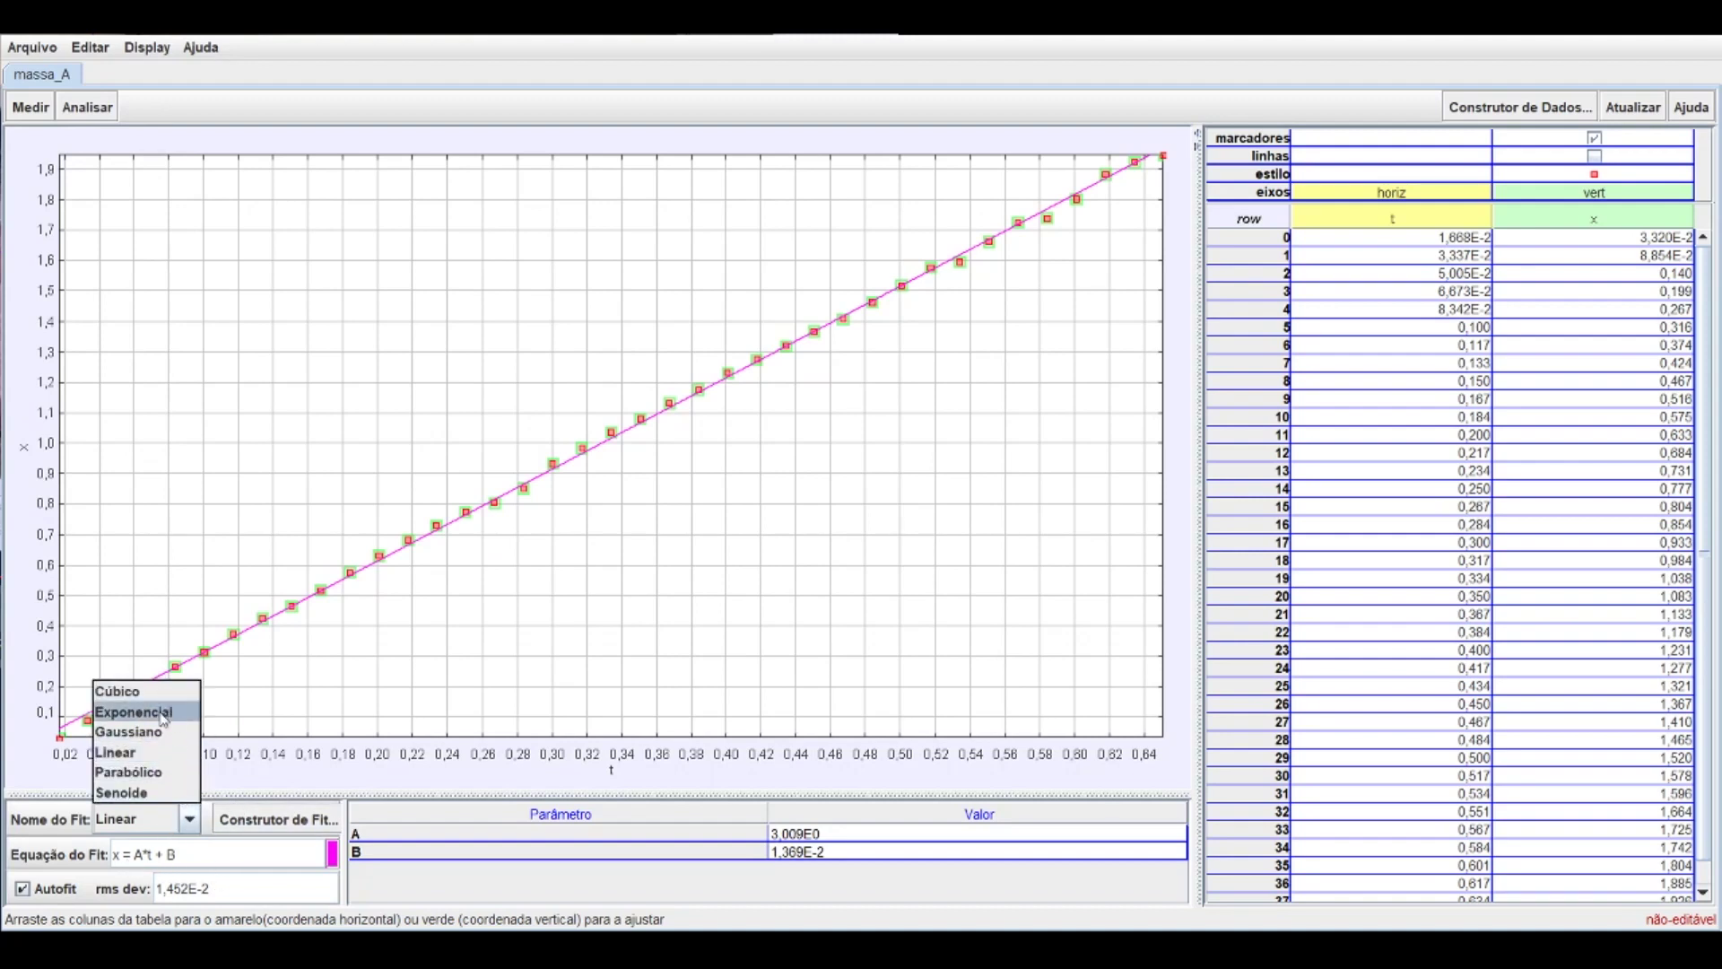
pyautogui.click(167, 753)
pyautogui.click(189, 818)
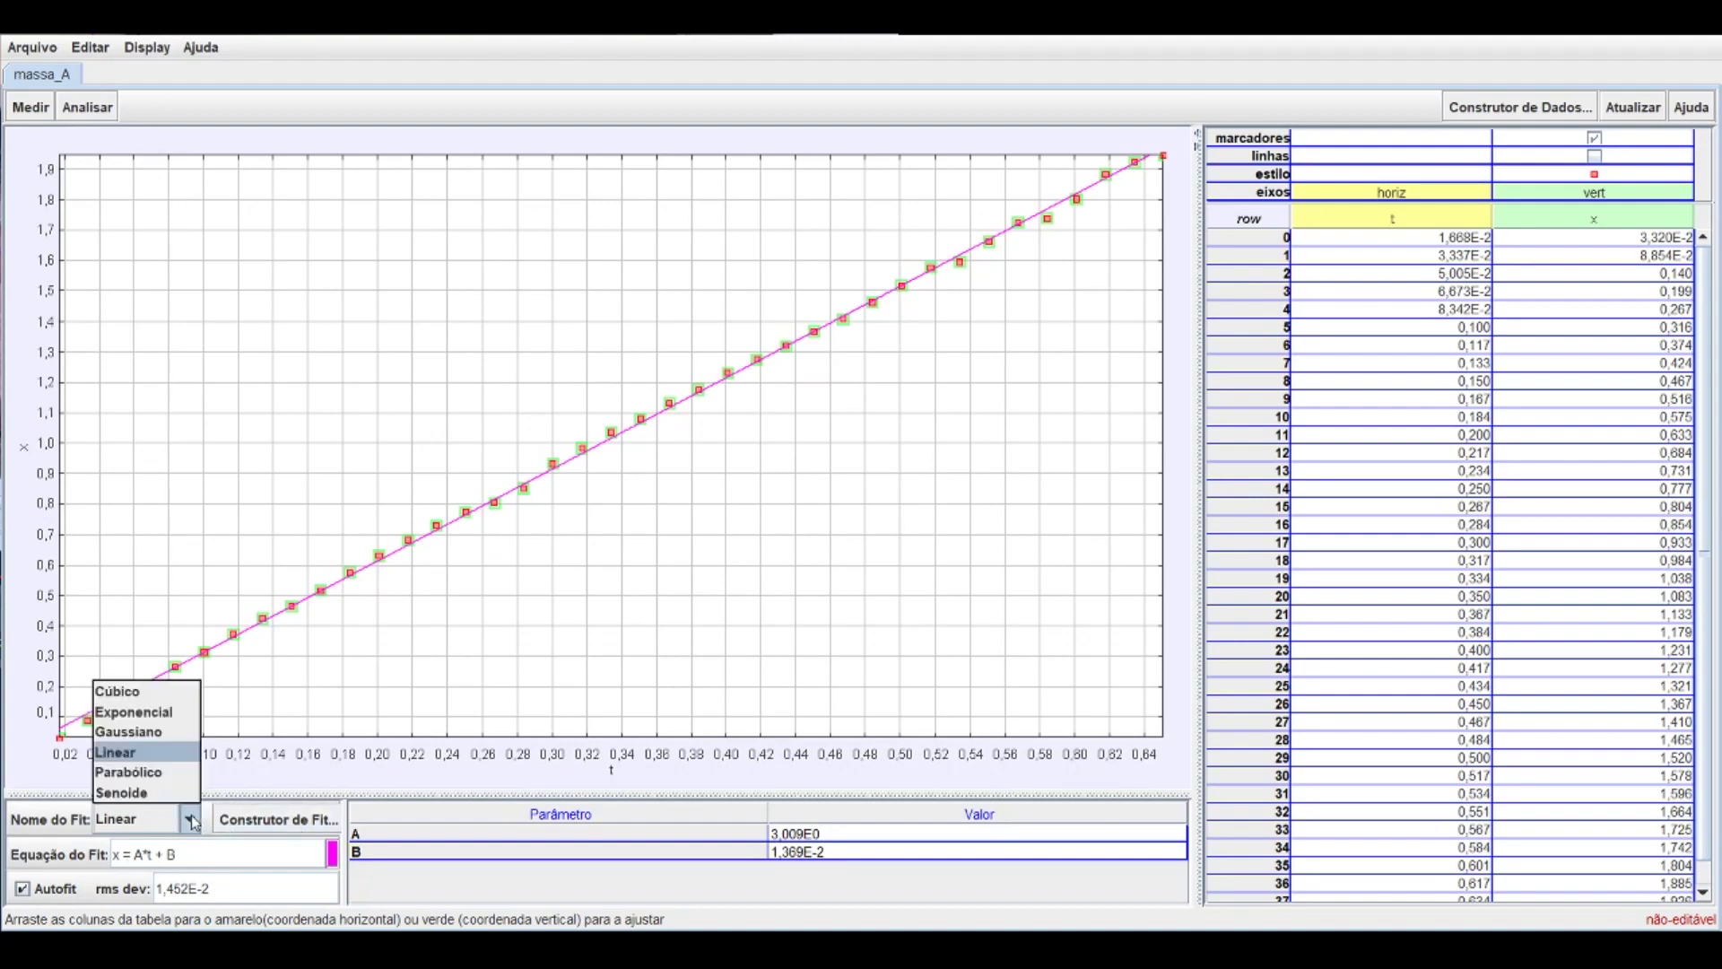
pyautogui.click(143, 754)
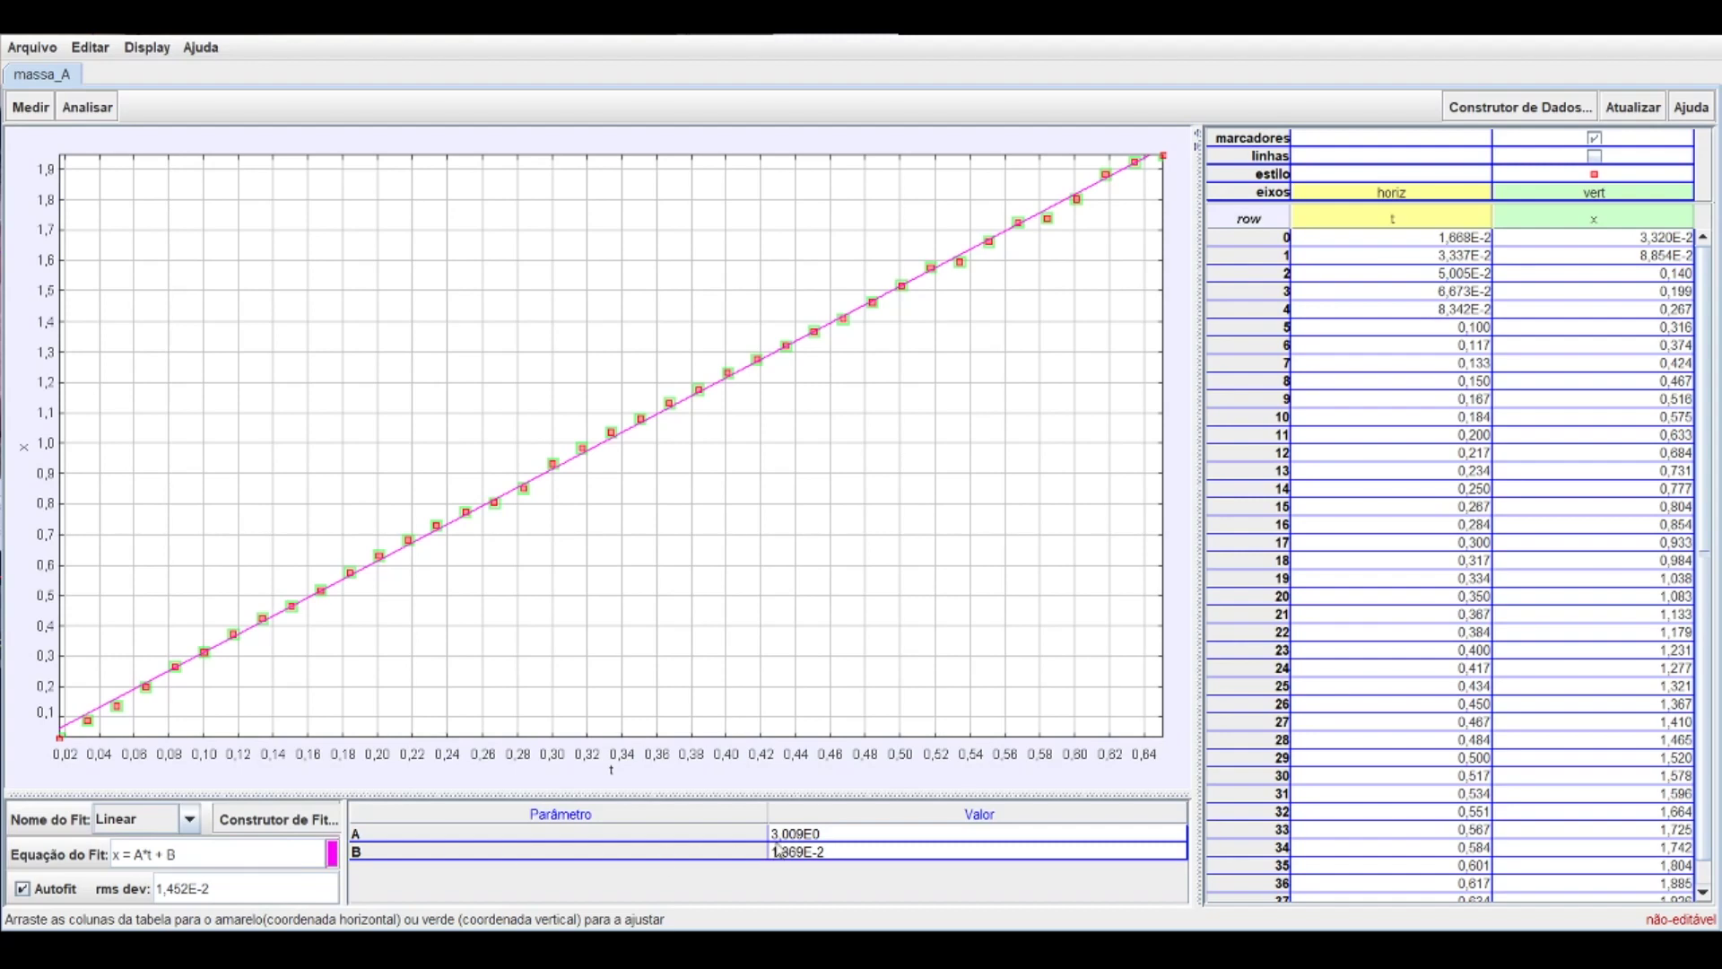
pyautogui.moveTo(779, 850)
pyautogui.hotkey('ctrl', 'z')
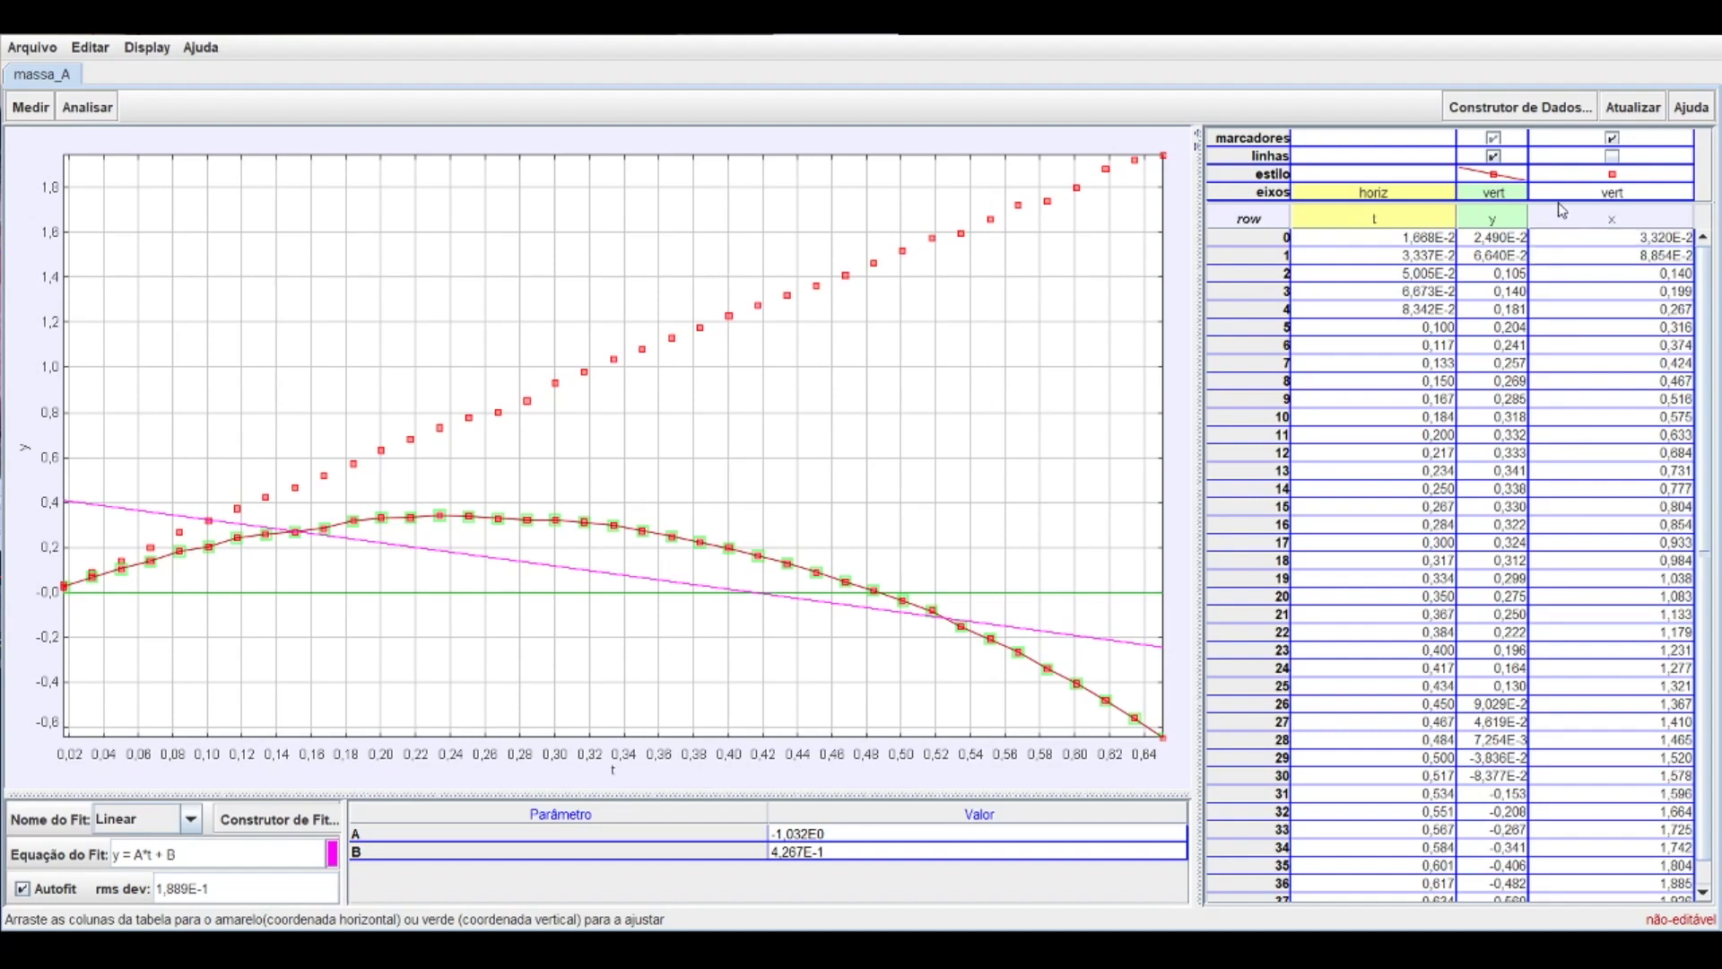
# Show only the y points without connecting lines and fit them against t with the Parabólico curve.
pyautogui.click(1612, 139)
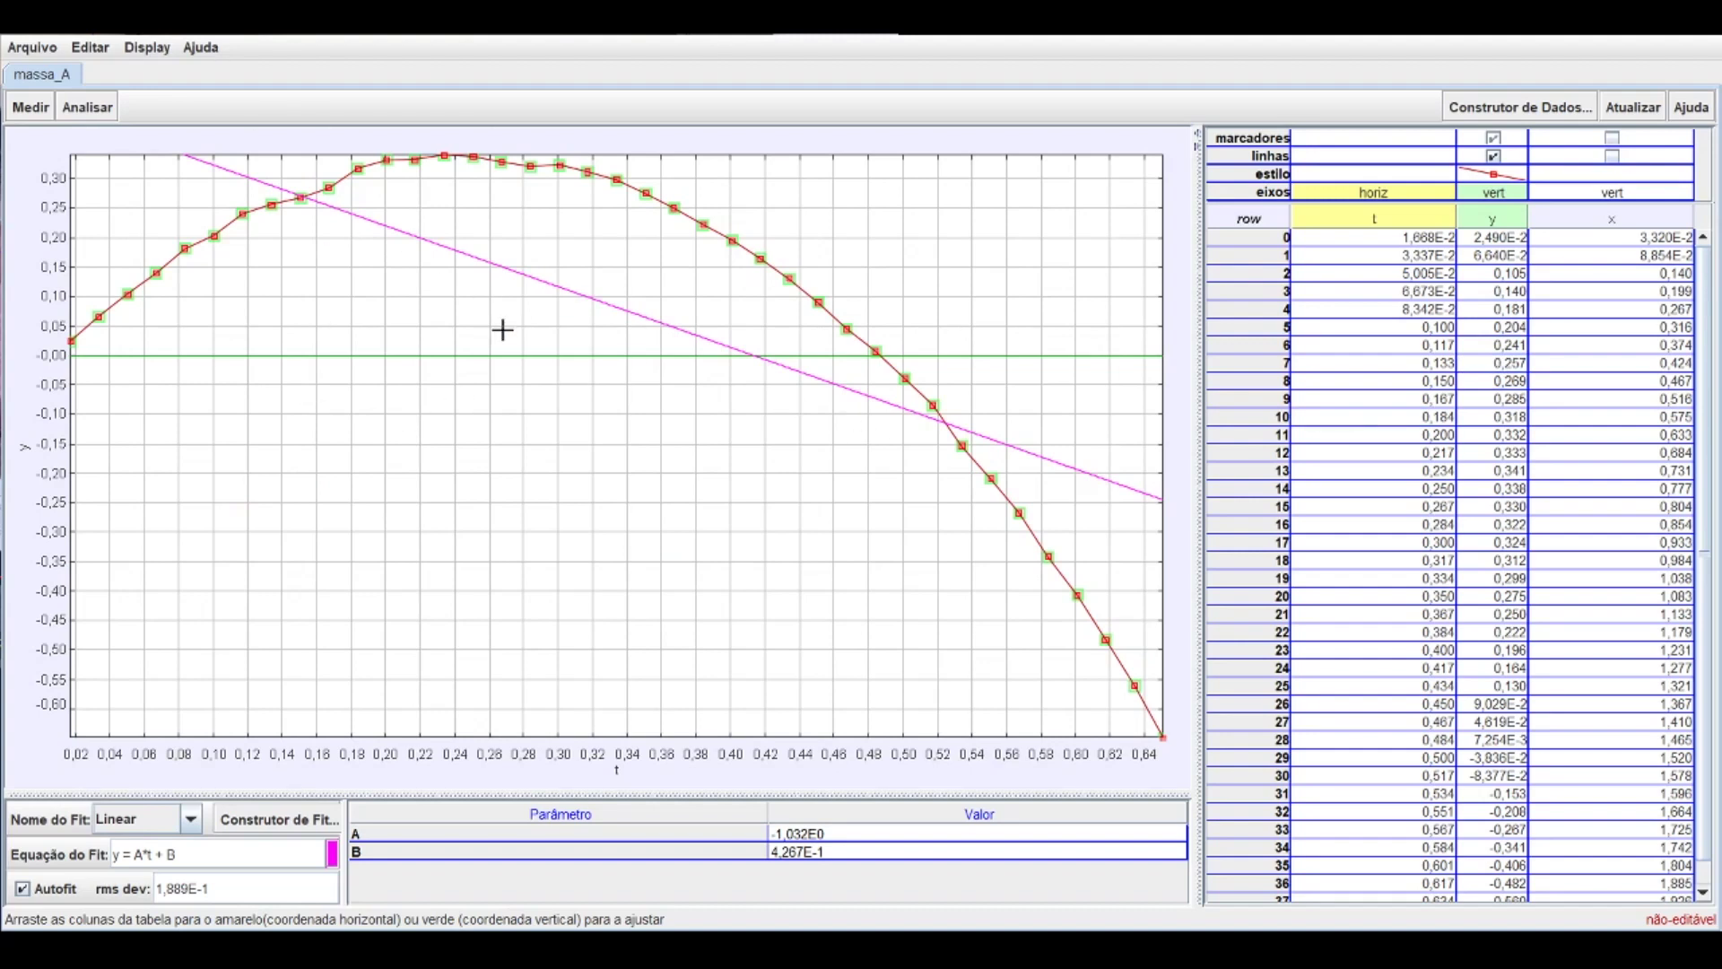
pyautogui.click(1495, 157)
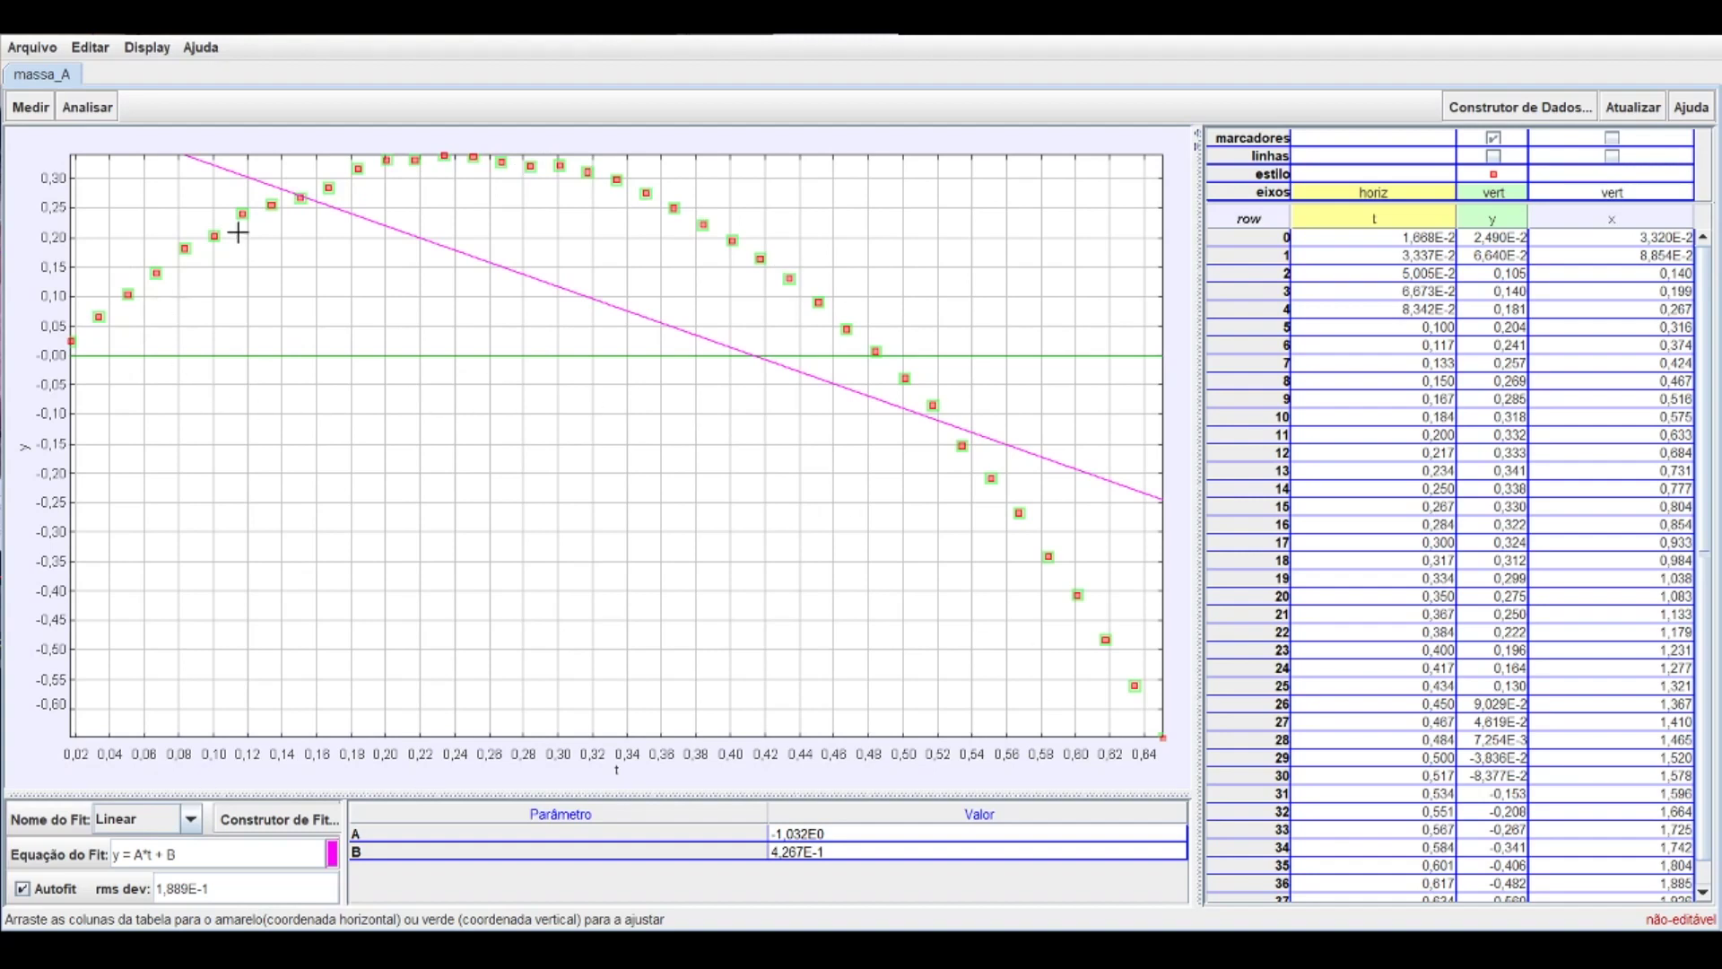
pyautogui.click(189, 820)
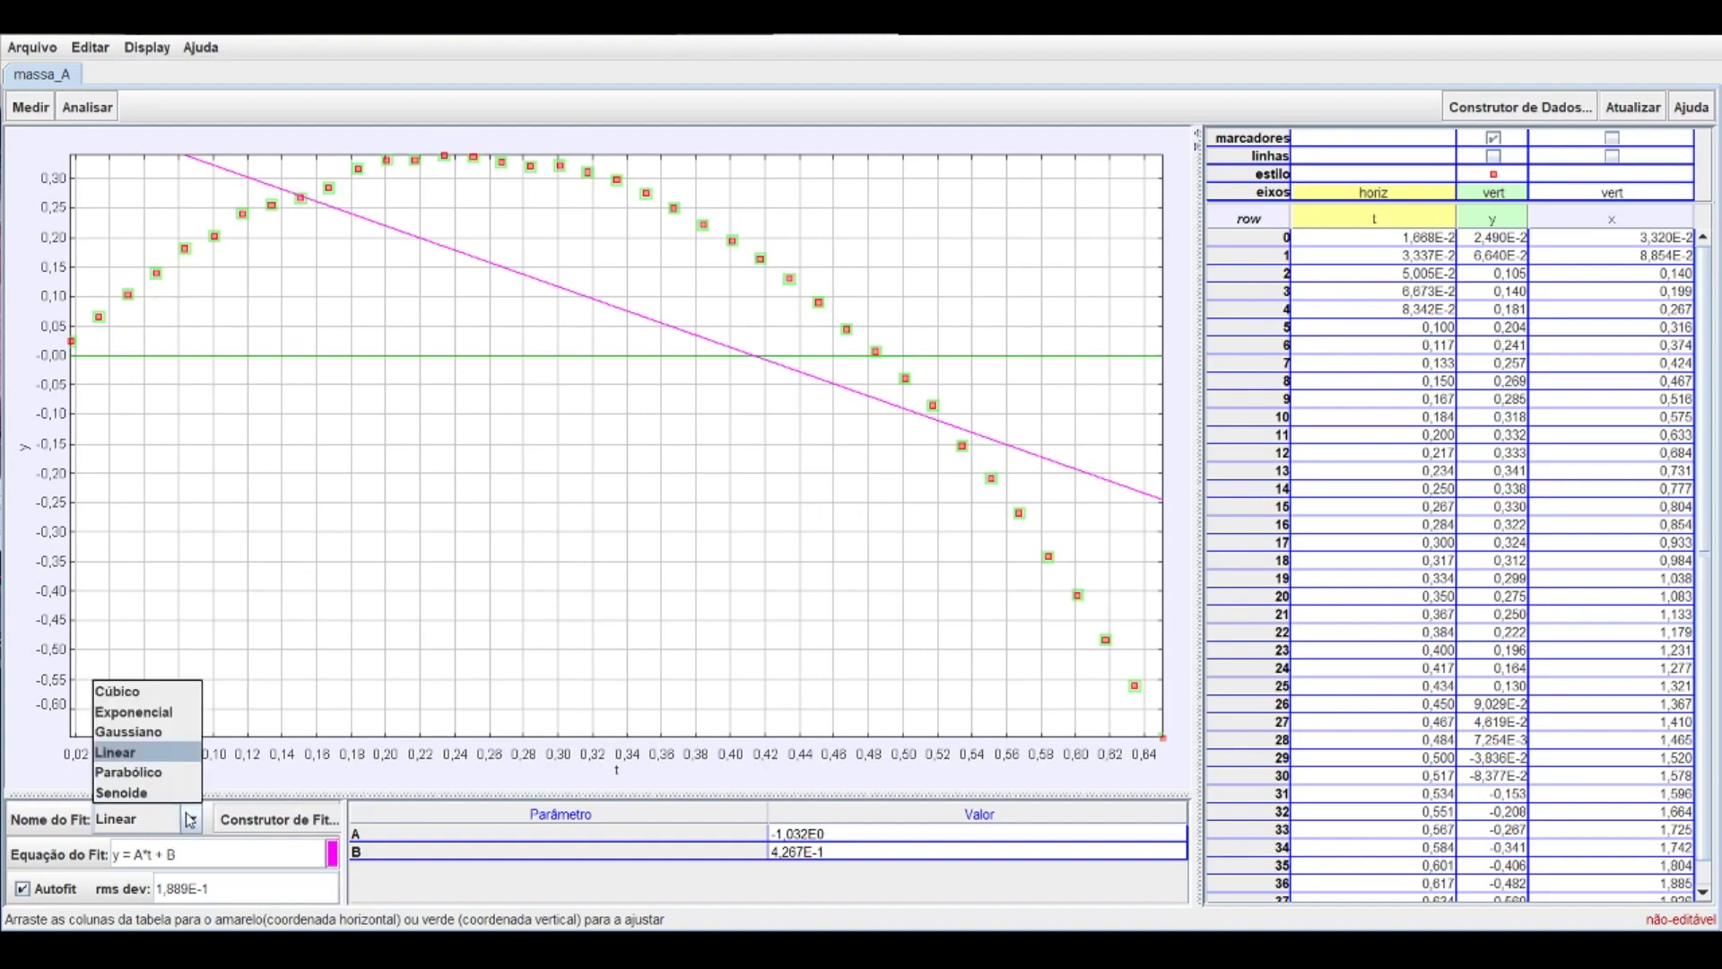
pyautogui.click(146, 777)
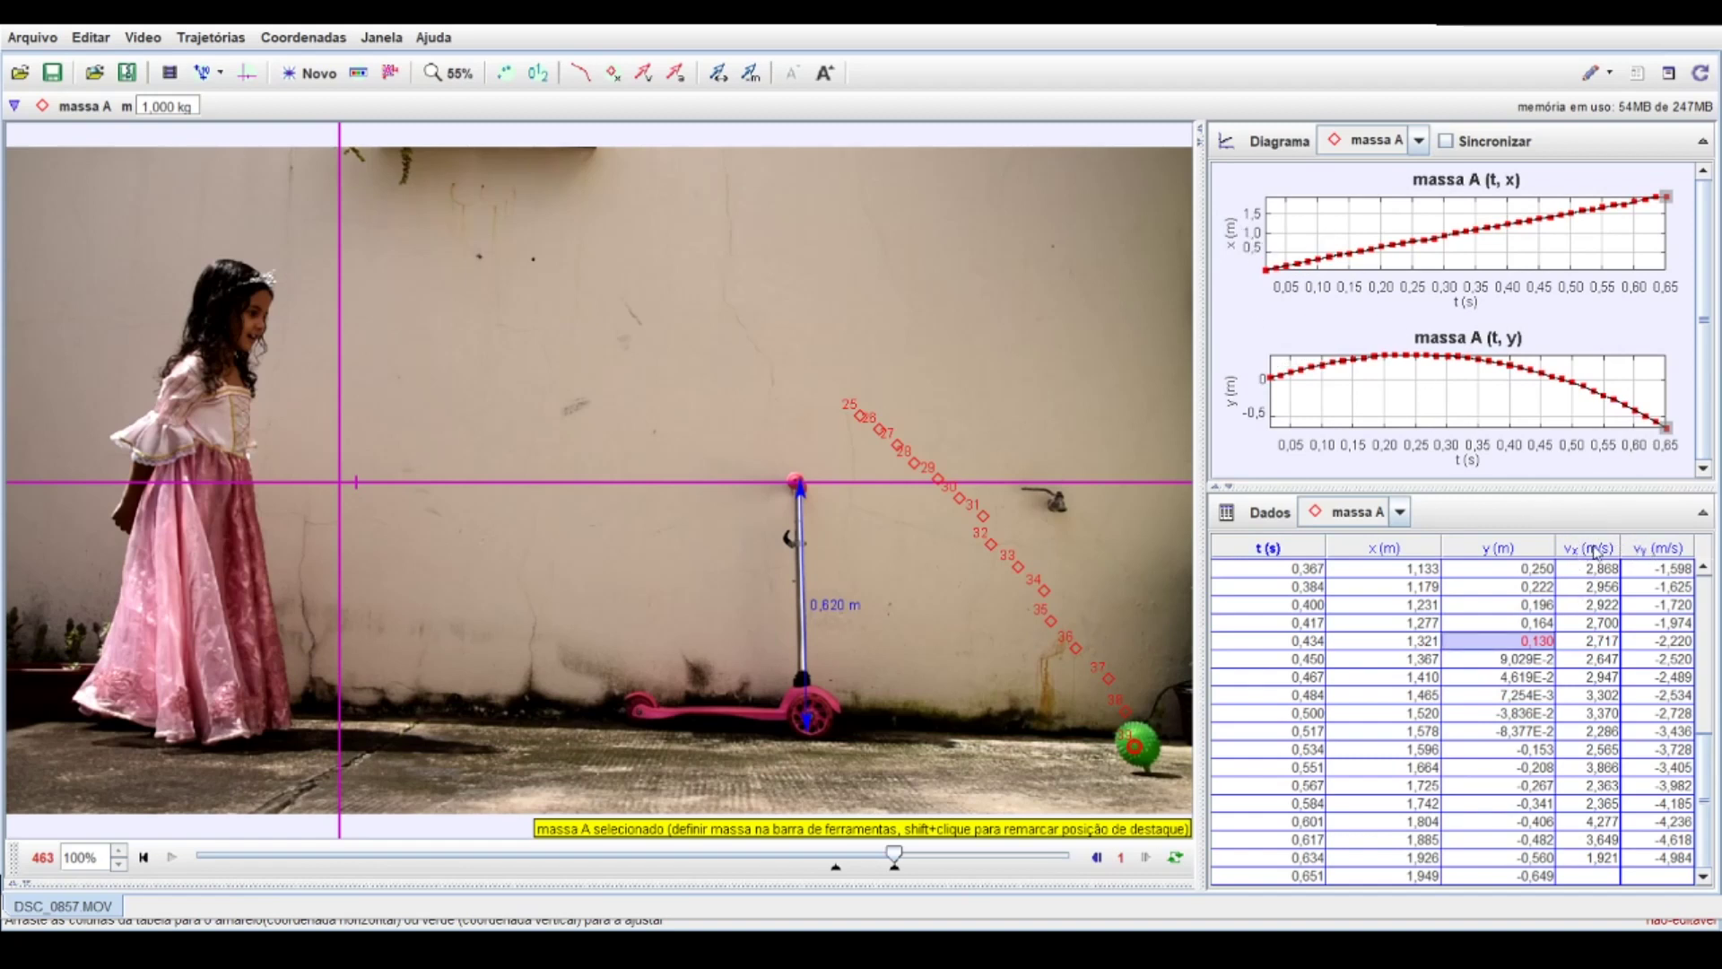
# Bring the vy data into the analysis and hide the lines and markers of the vx series.
pyautogui.click(1653, 549)
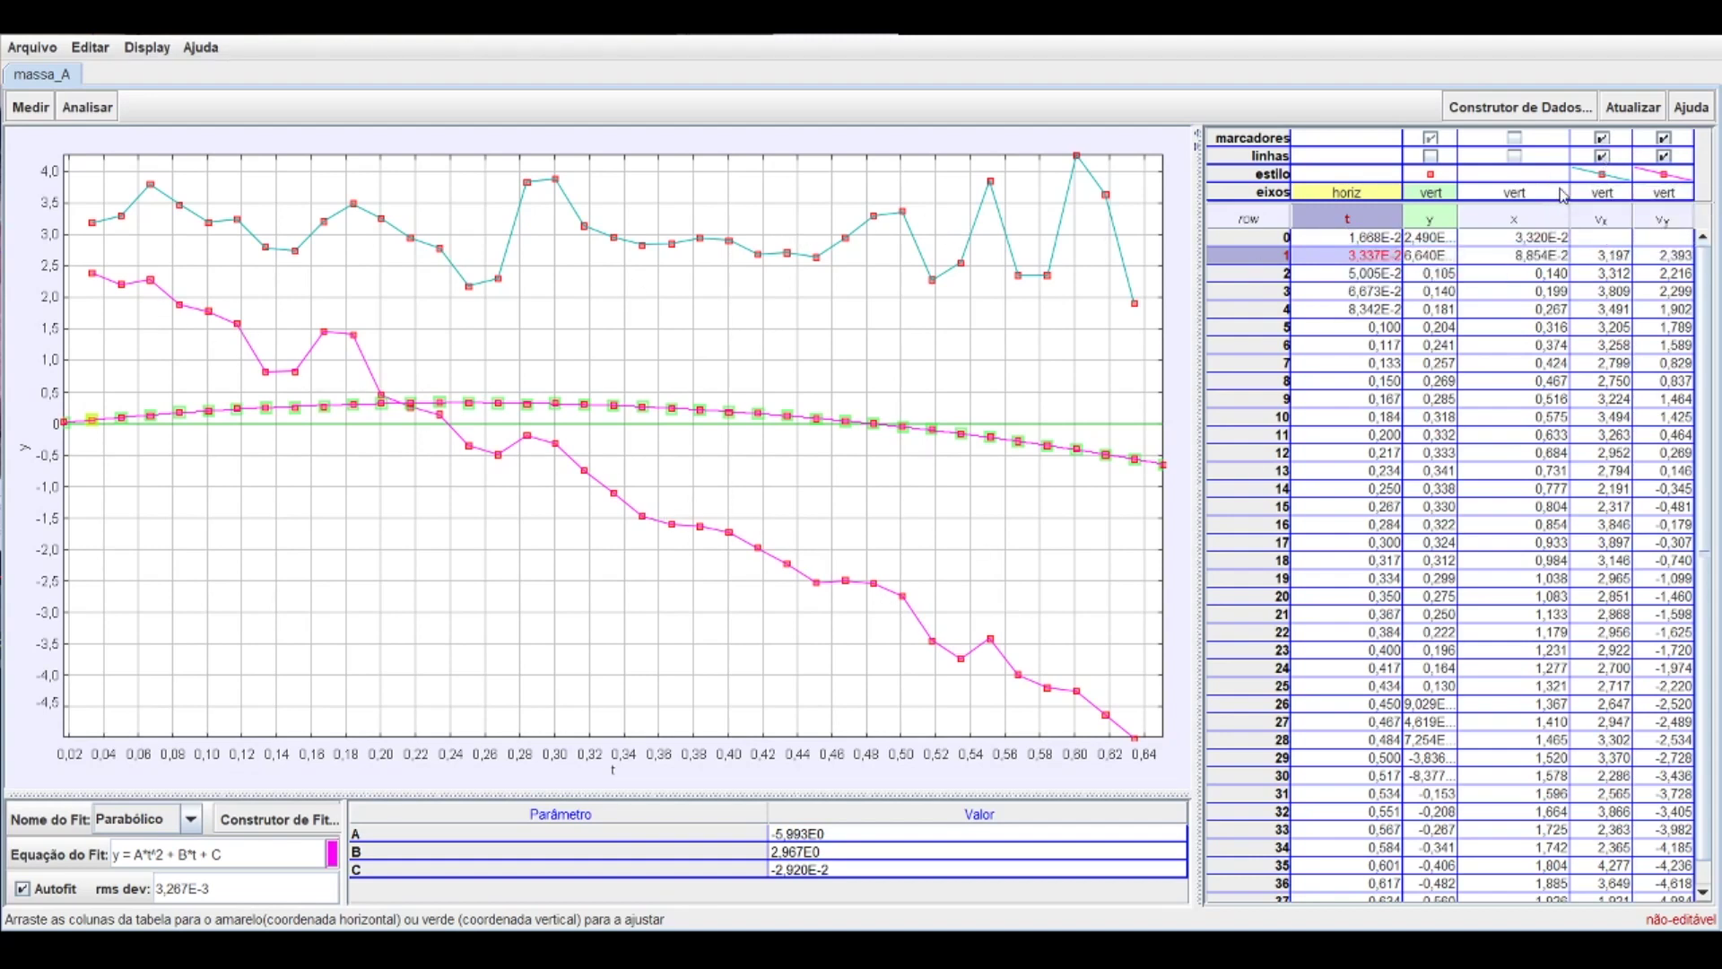
pyautogui.click(1602, 156)
pyautogui.click(1602, 137)
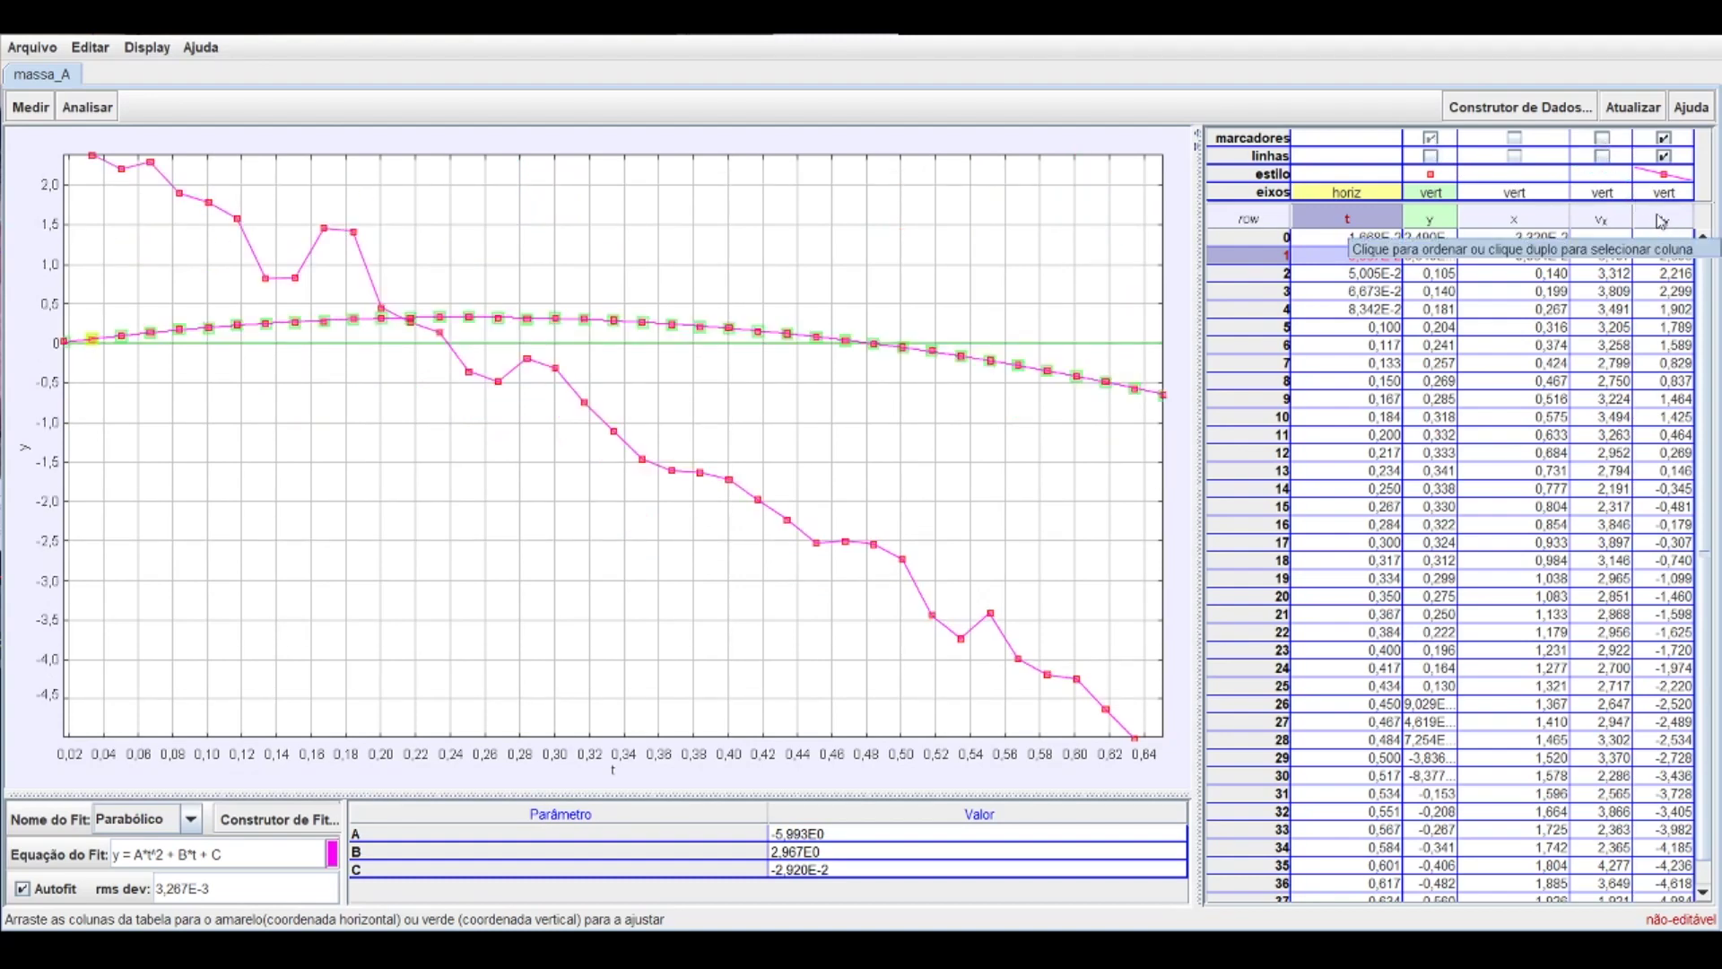
# Make vy the main vertical variable and hide the y markers and vy's connecting lines.
pyautogui.moveTo(1661, 226); pyautogui.dragTo(1434, 226)
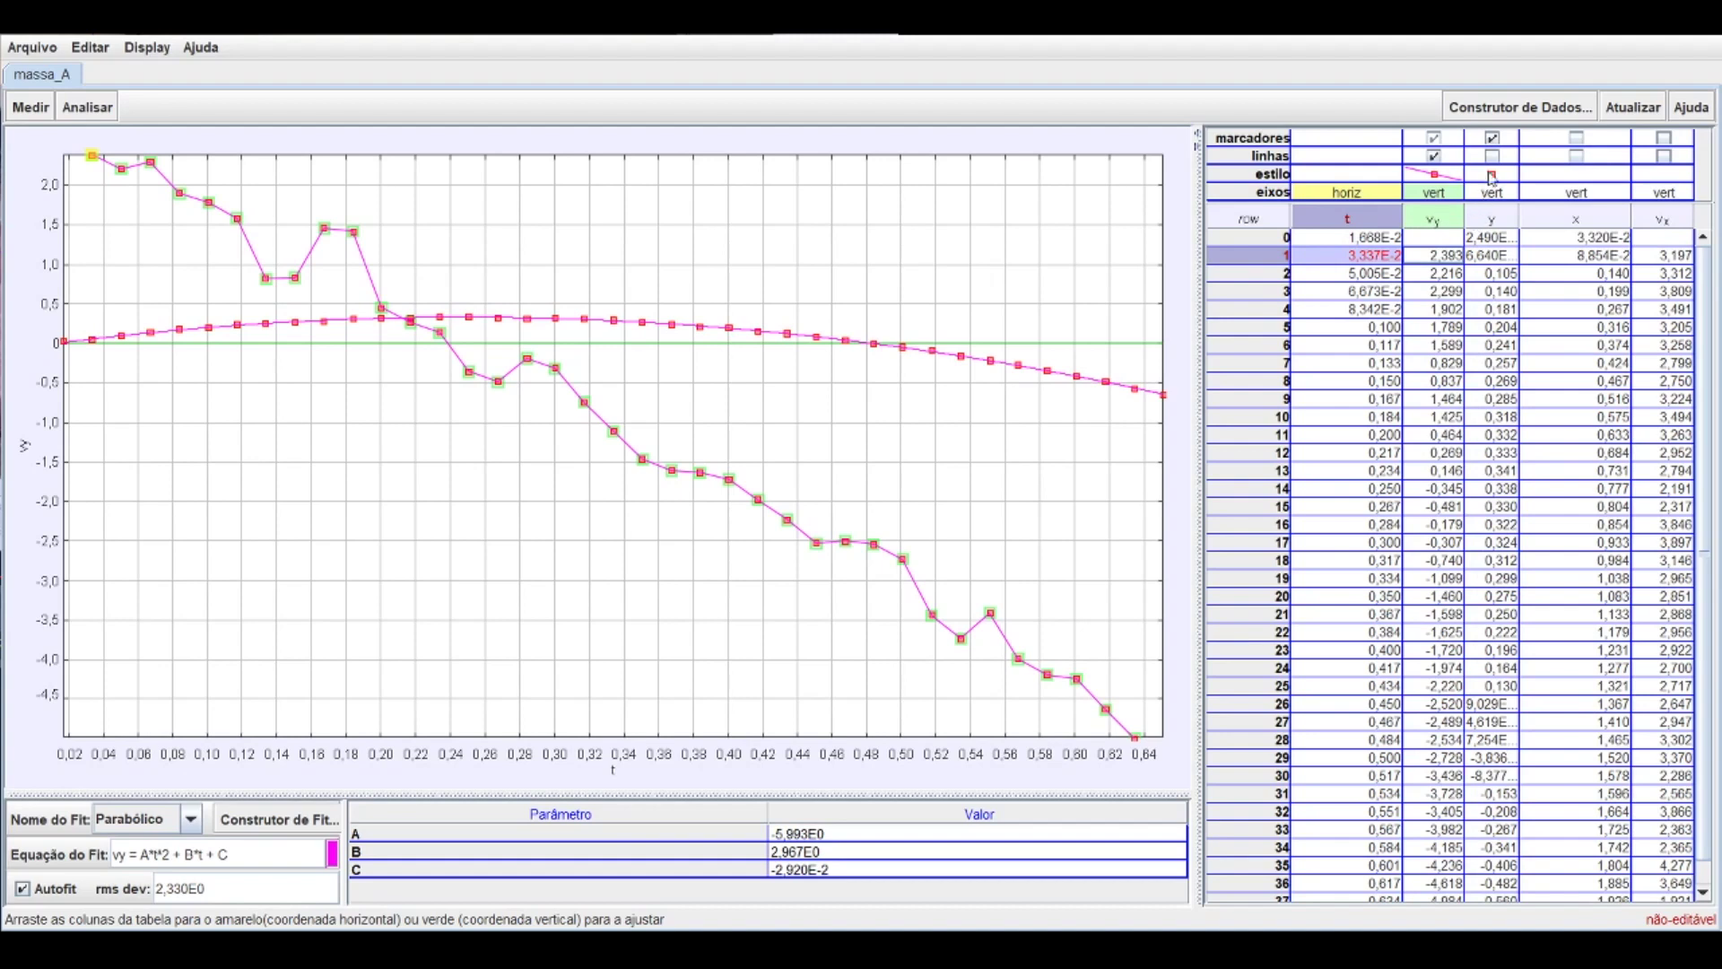
pyautogui.click(1493, 137)
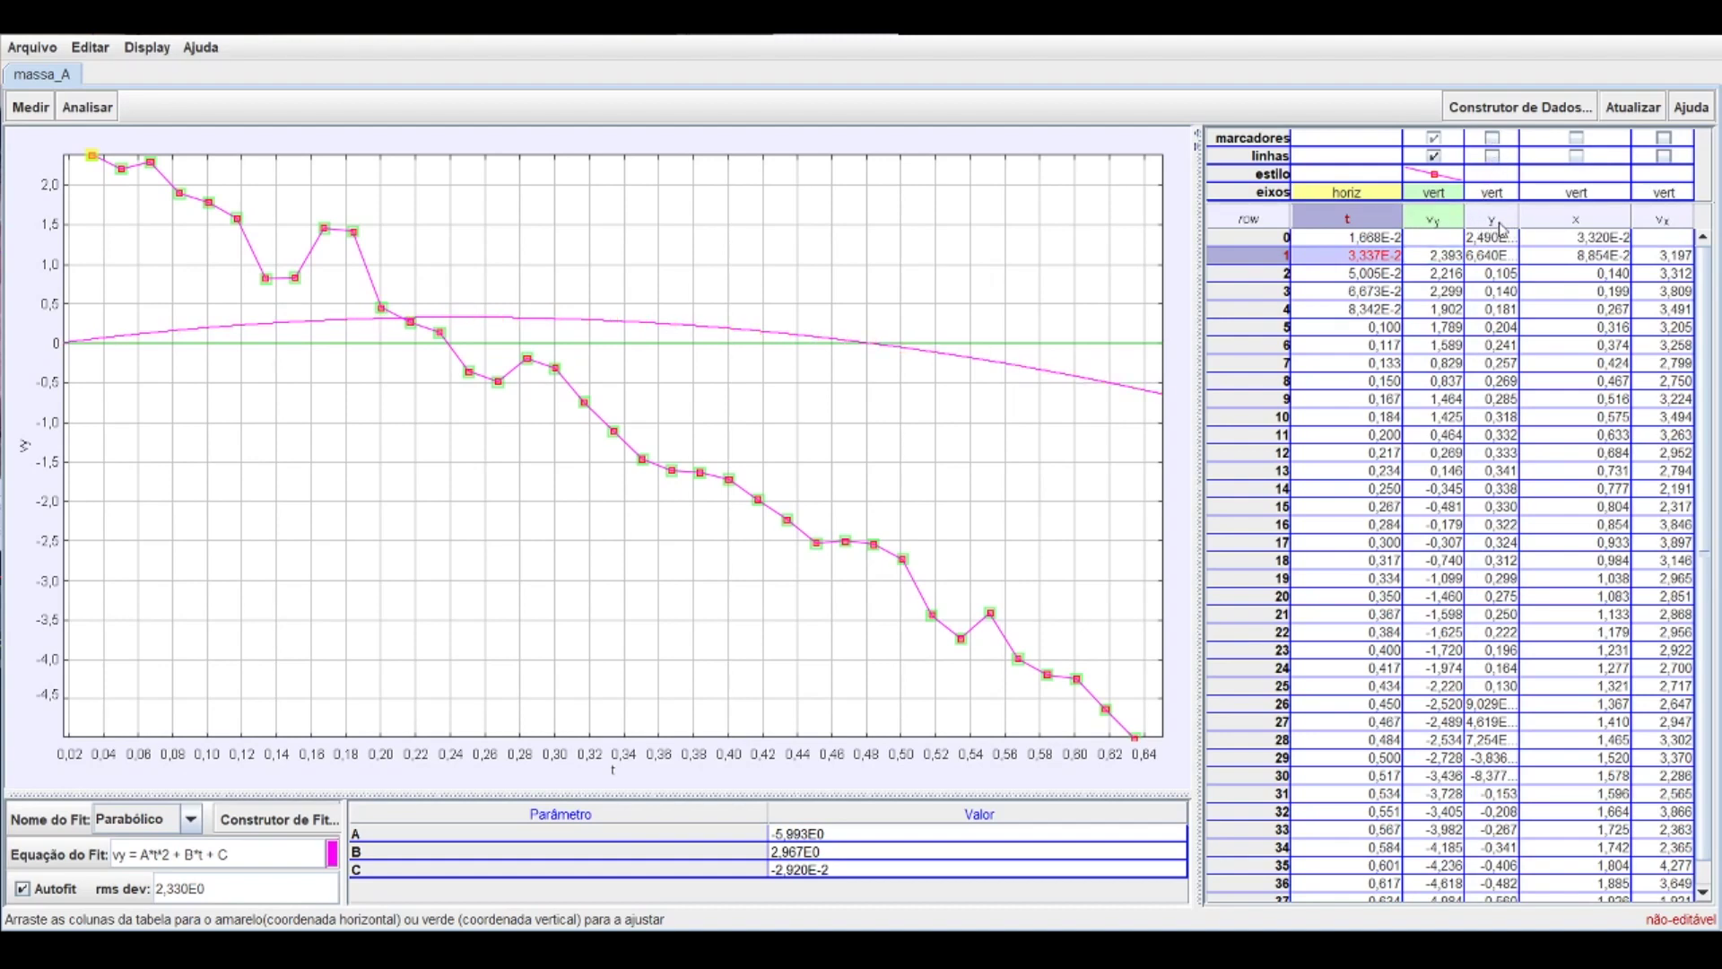
pyautogui.click(1435, 156)
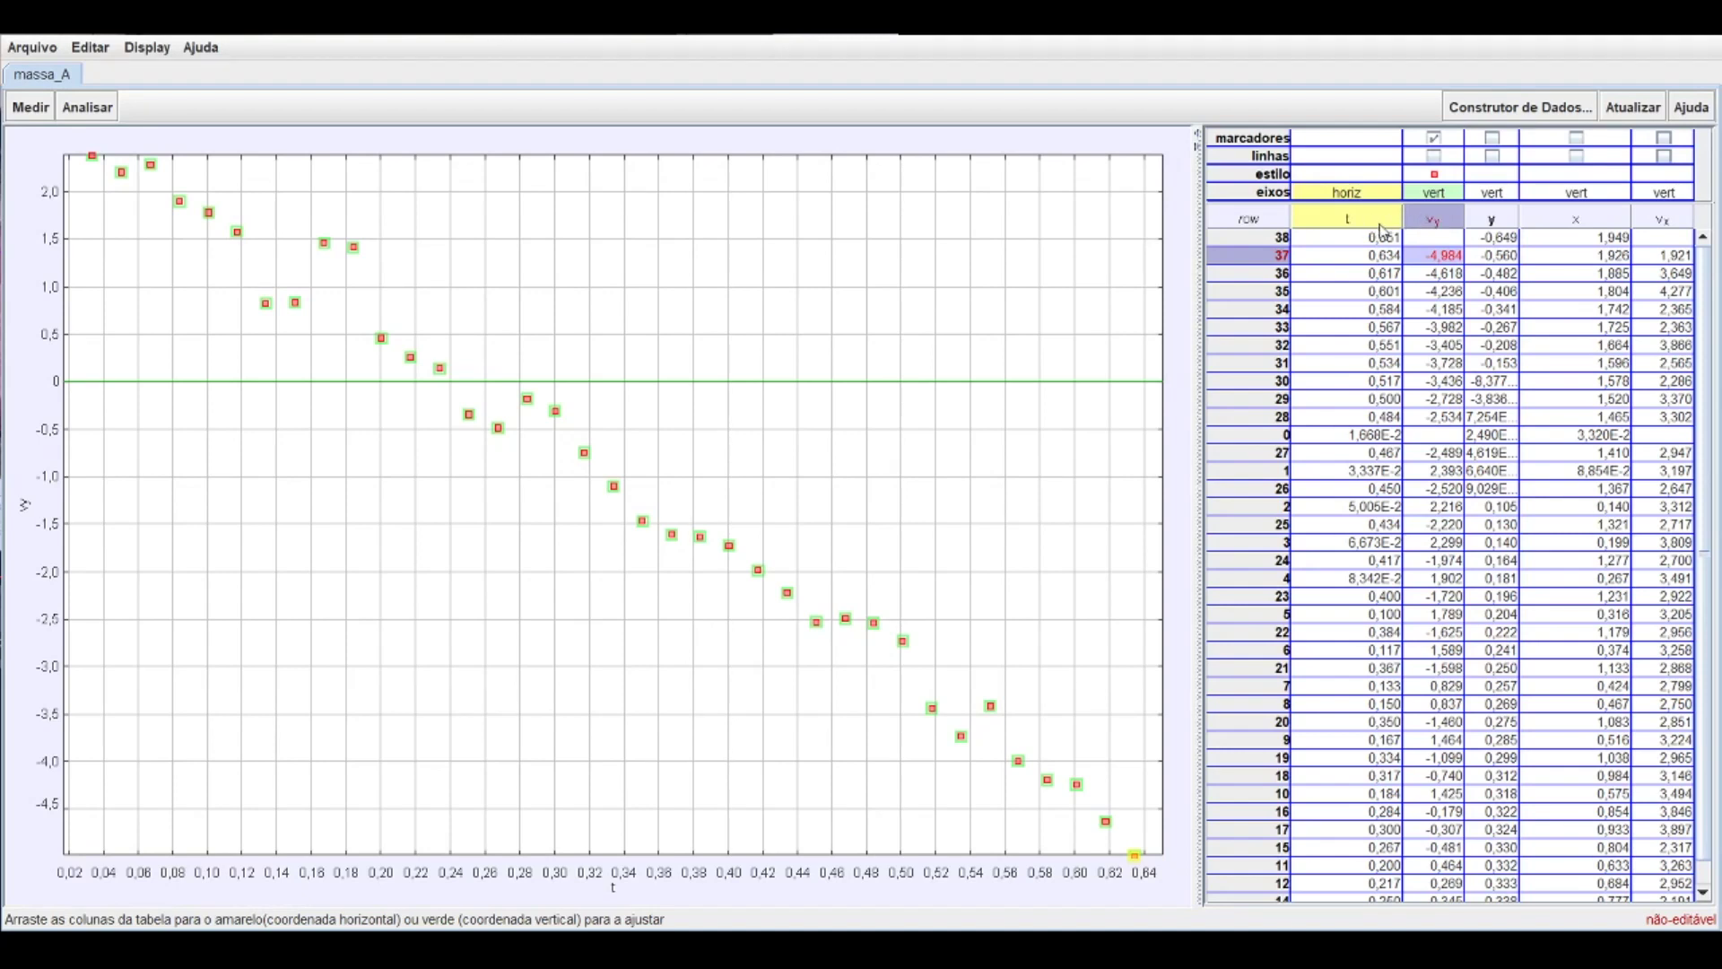
# Select the whole vy column in the analysis data table.
pyautogui.click(1437, 224)
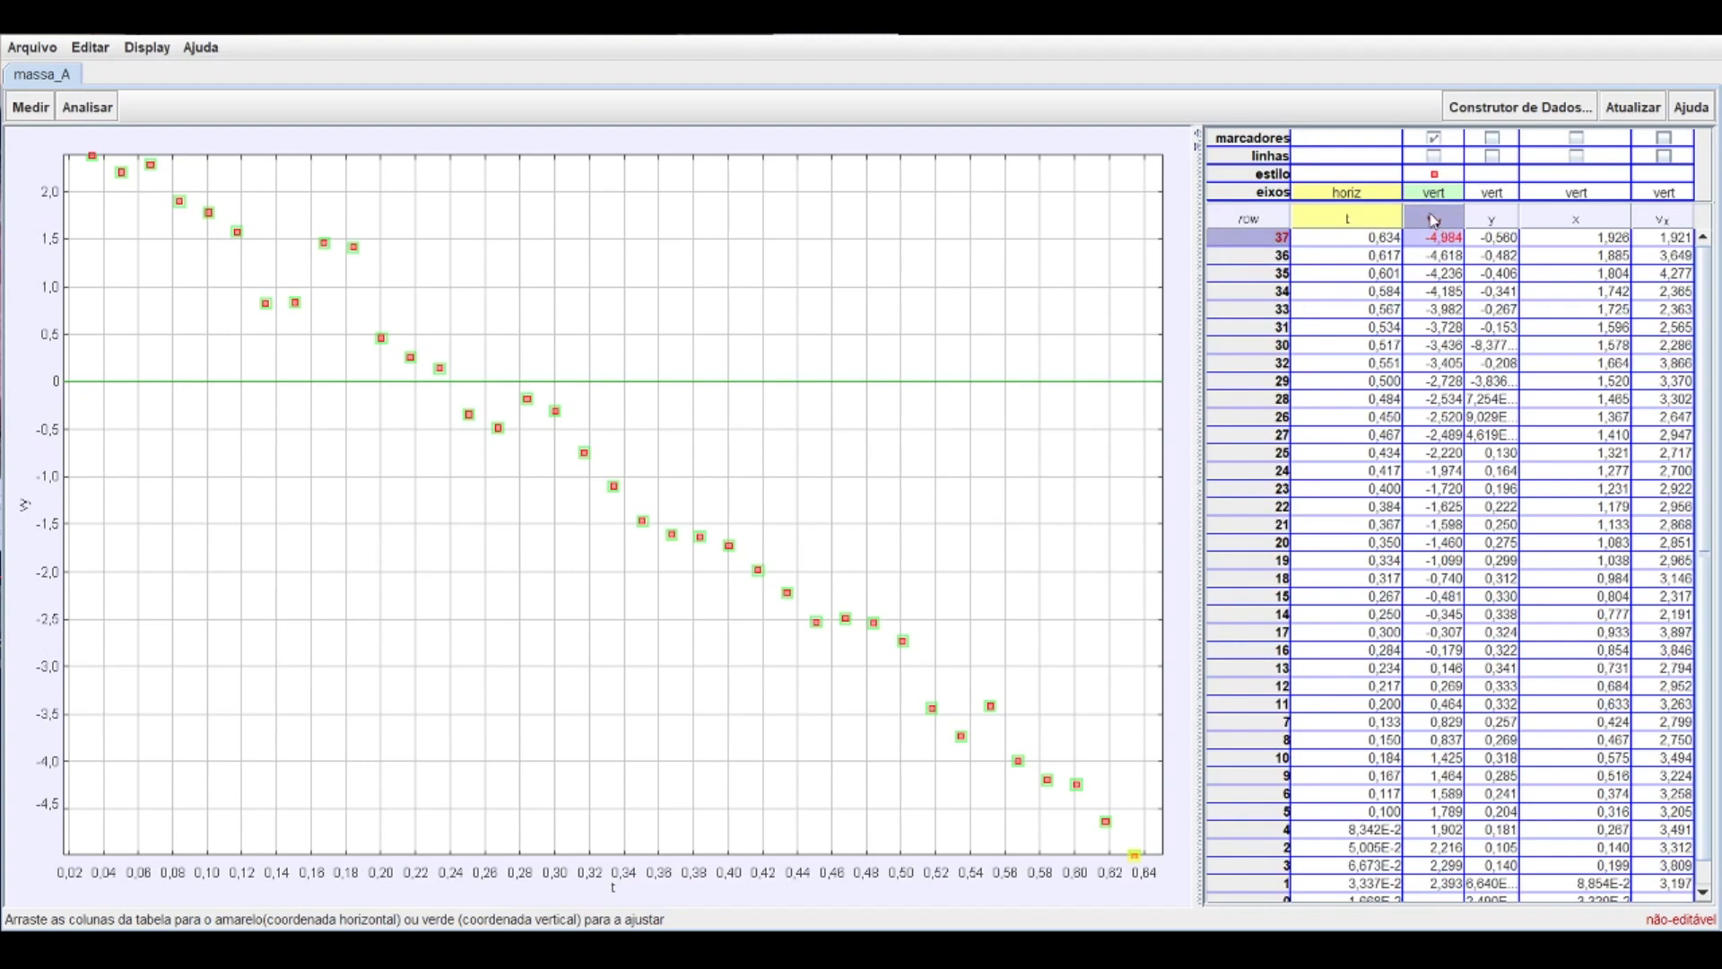
pyautogui.click(1434, 220)
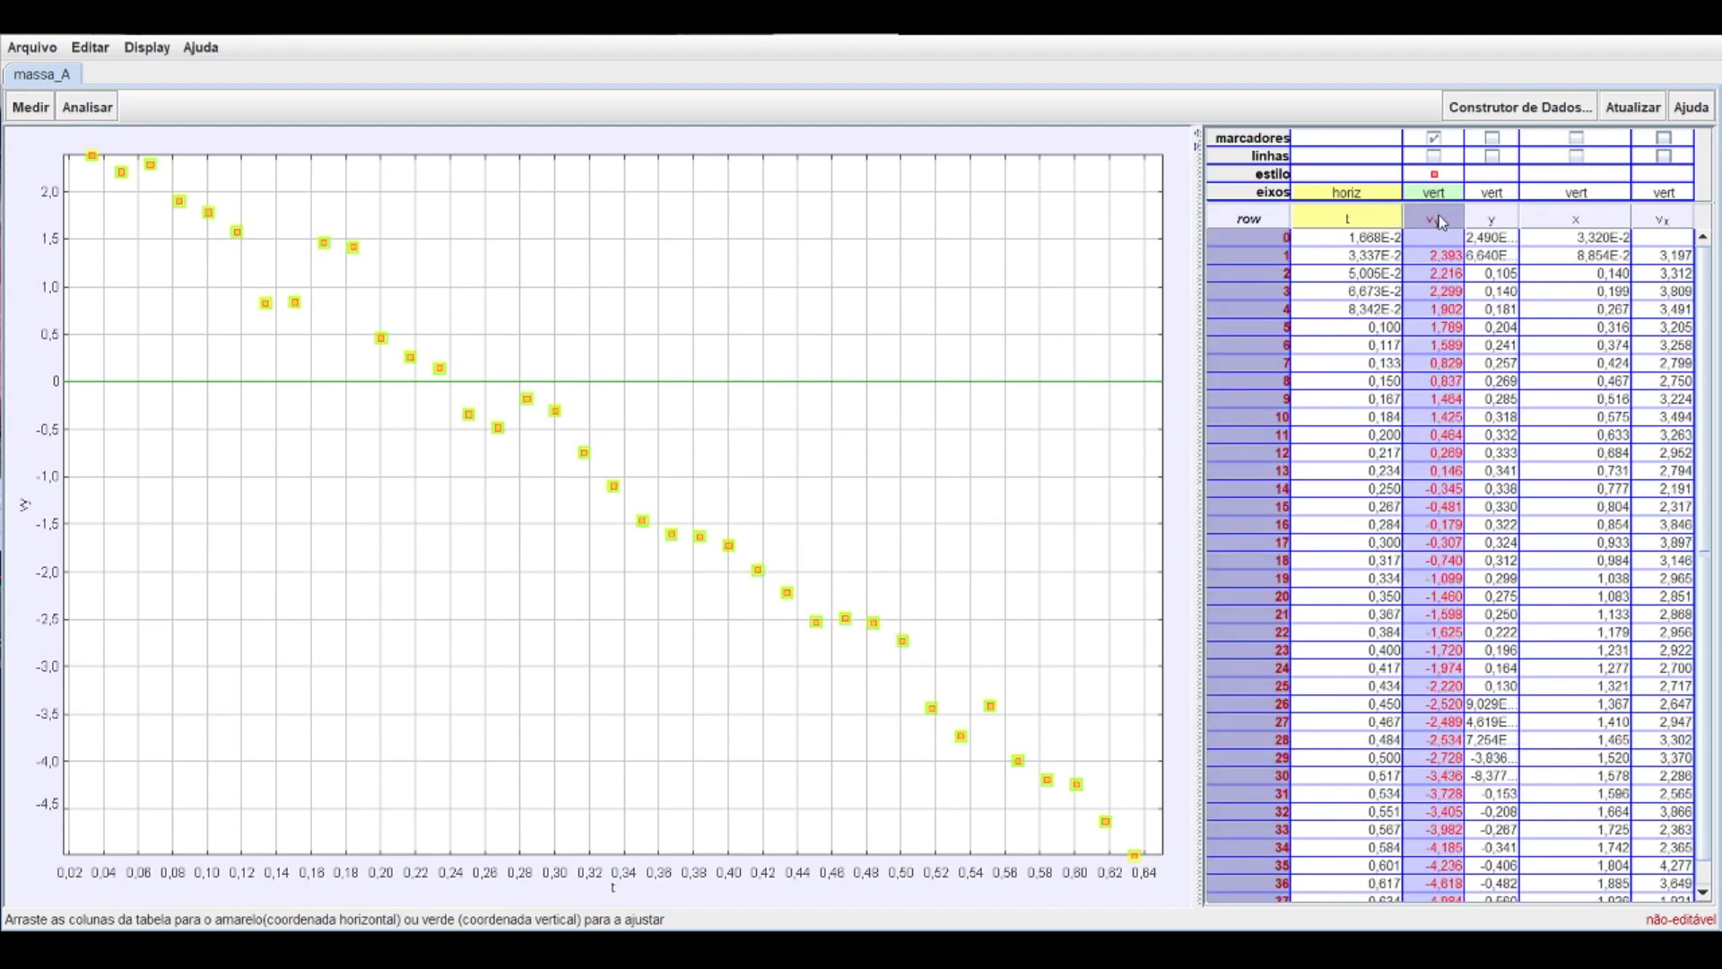
pyautogui.rightClick(1440, 221)
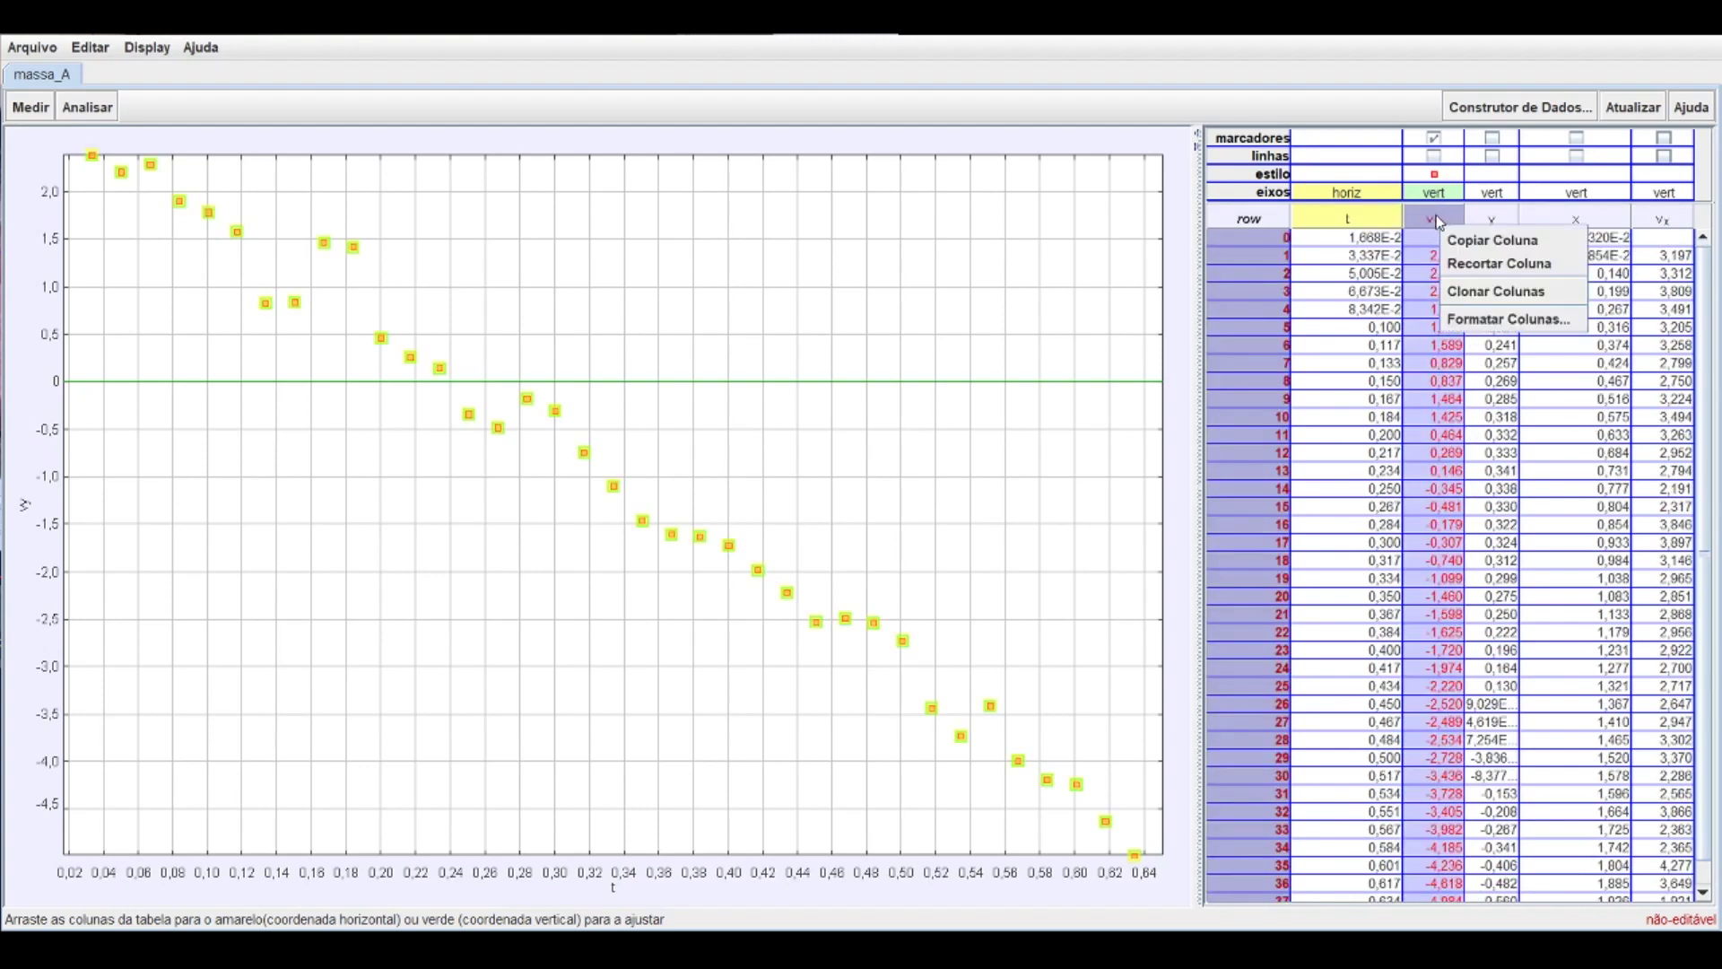
pyautogui.click(1437, 221)
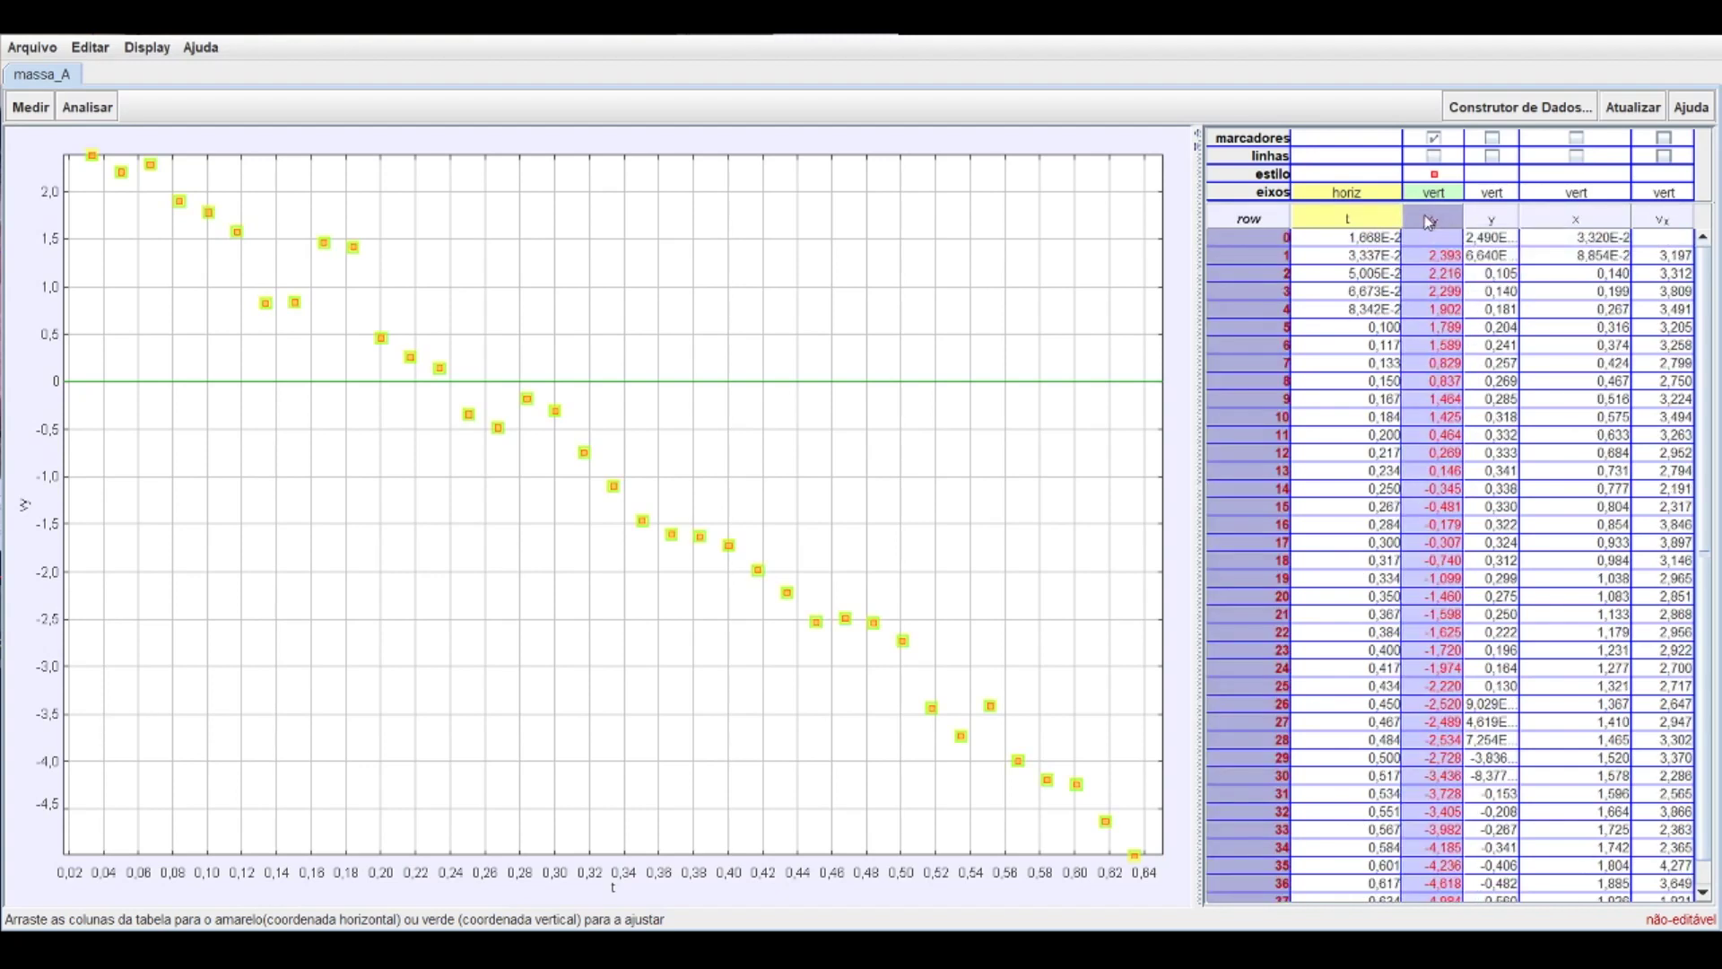
# Turn on curve fitting for vy against t with the Linear fit.
pyautogui.click(104, 111)
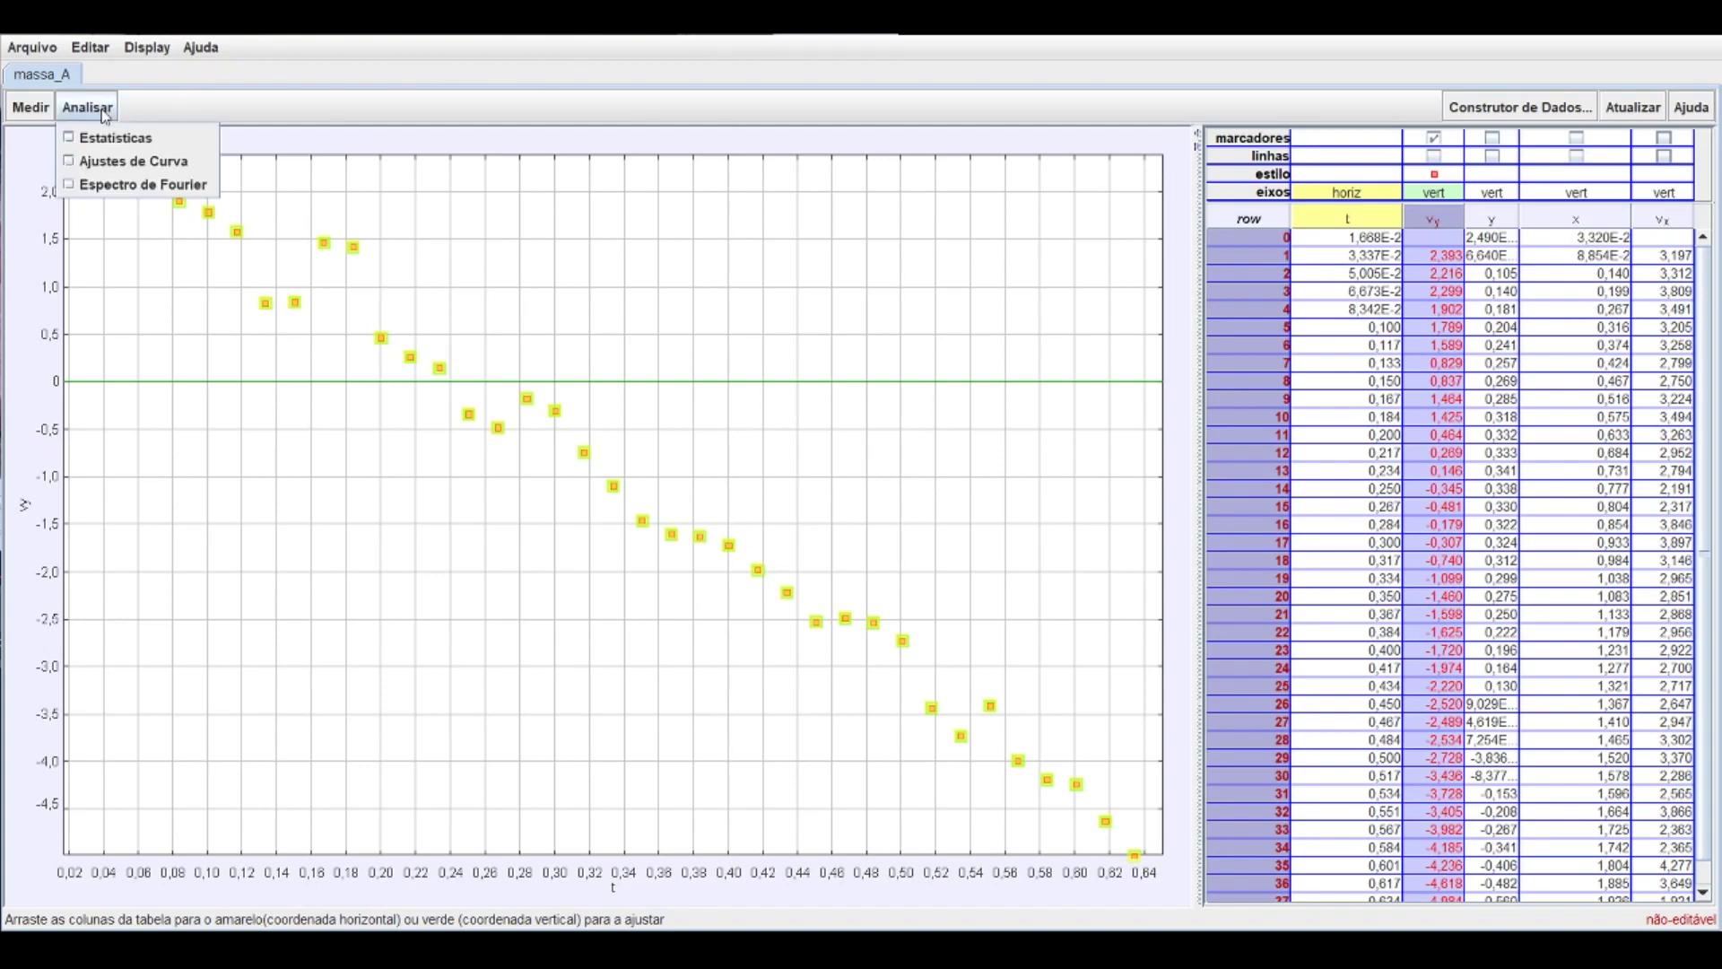
pyautogui.click(120, 162)
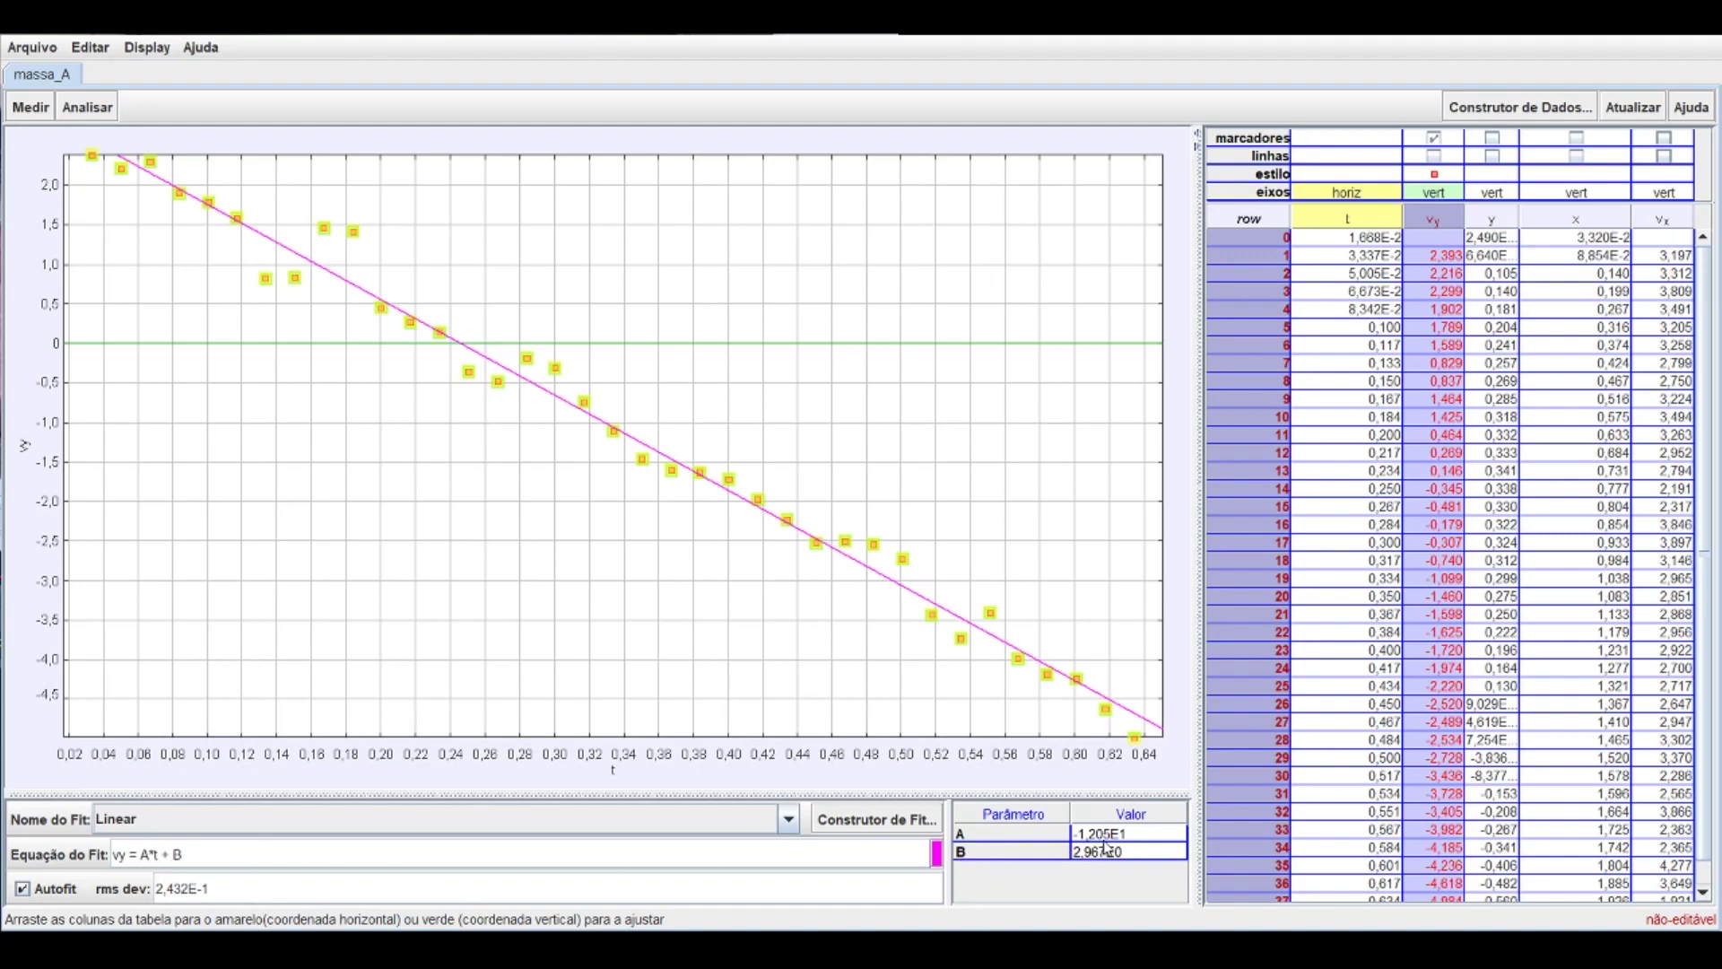
pyautogui.moveTo(1084, 850)
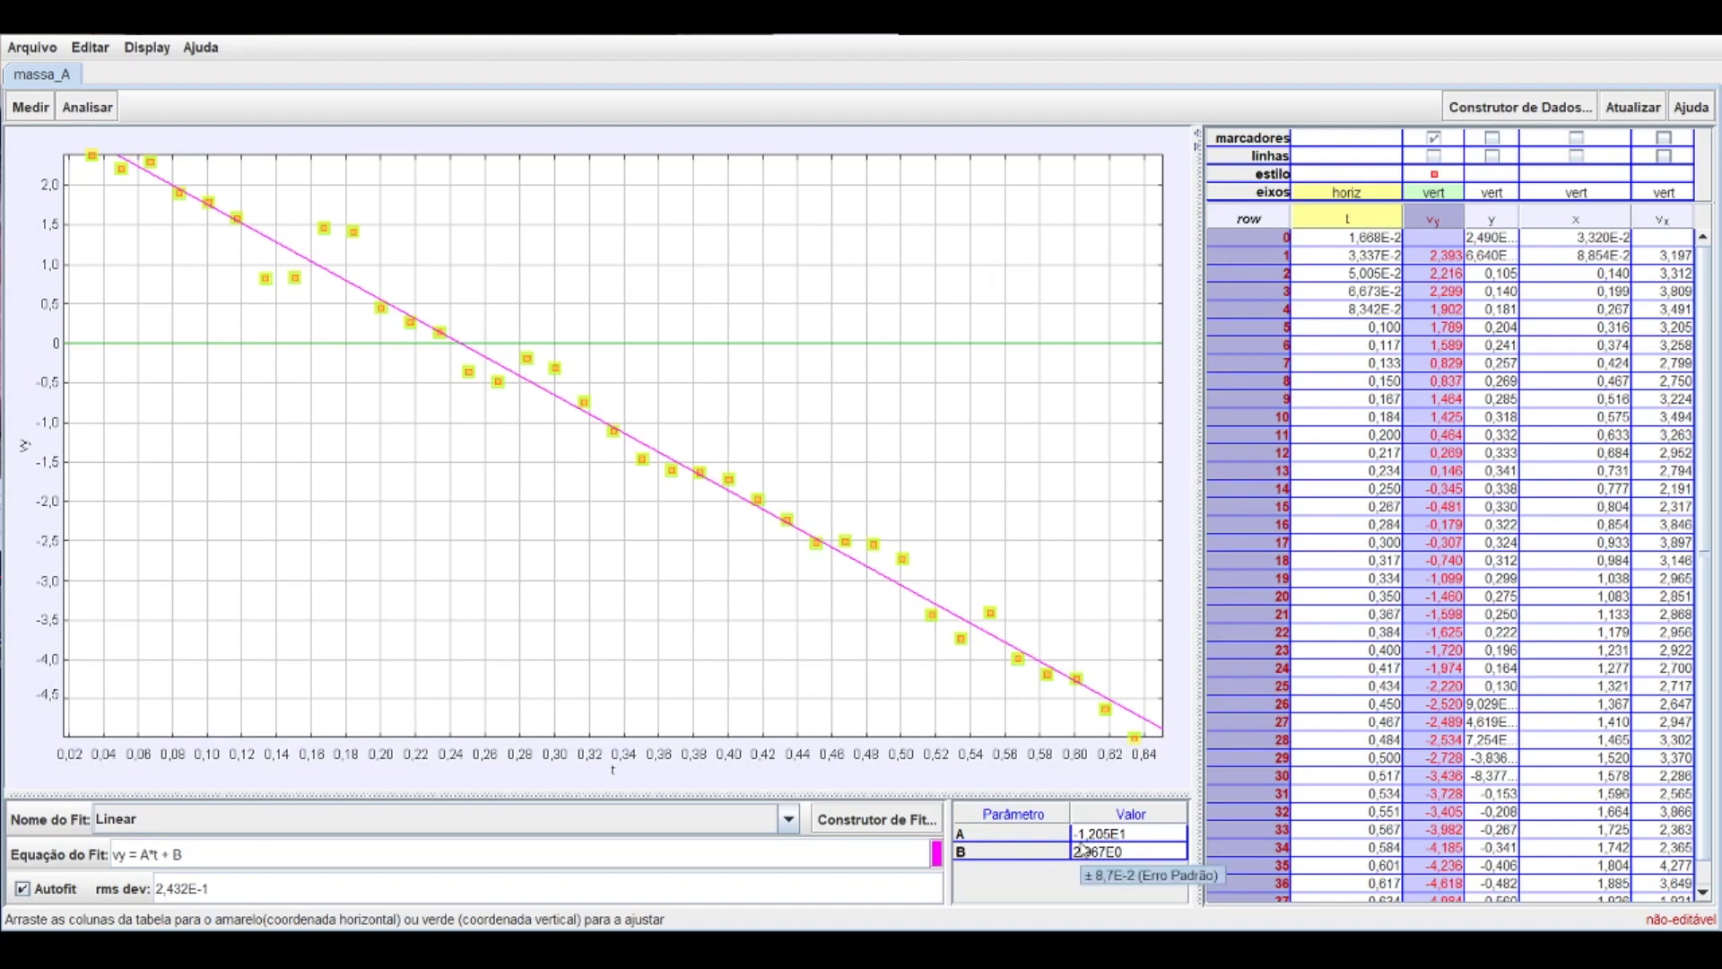